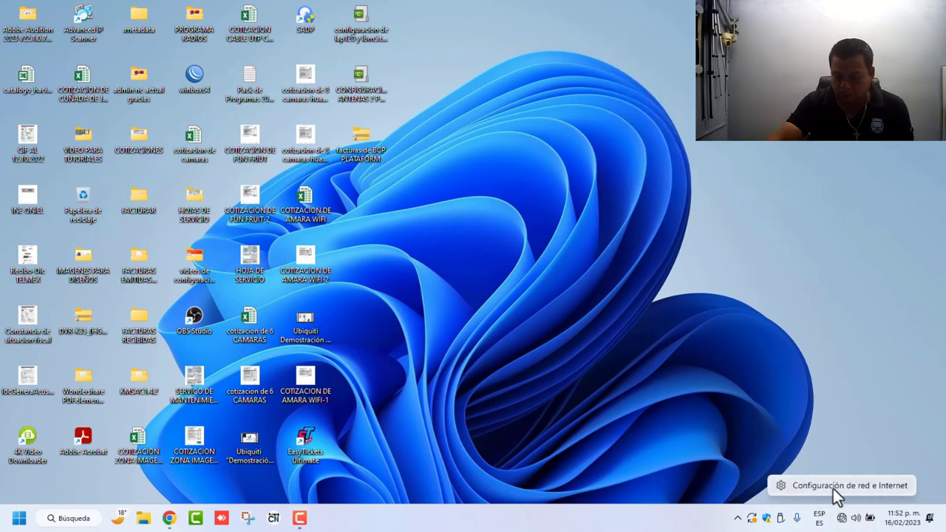
Step: Go from the tray's network settings through Configuración de red avanzada to the full network adapters list
click(834, 489)
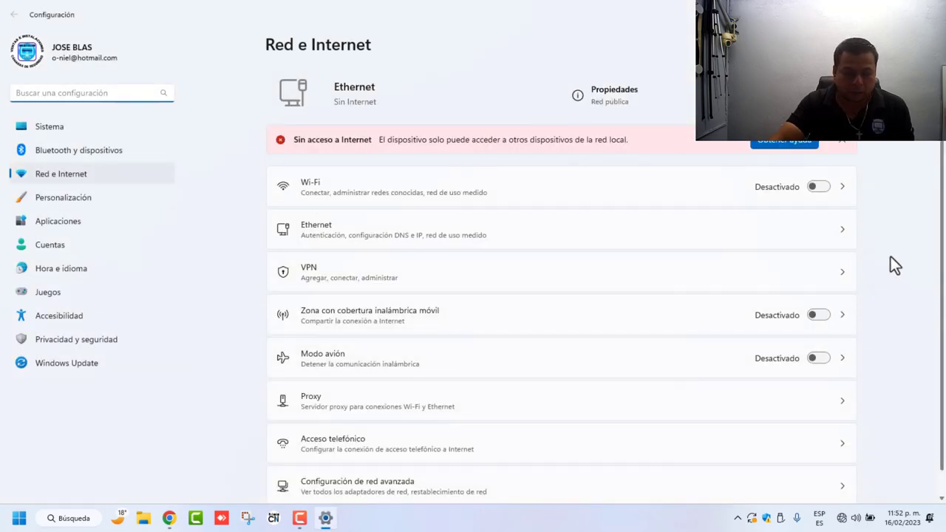
scroll(886, 256, down, 1)
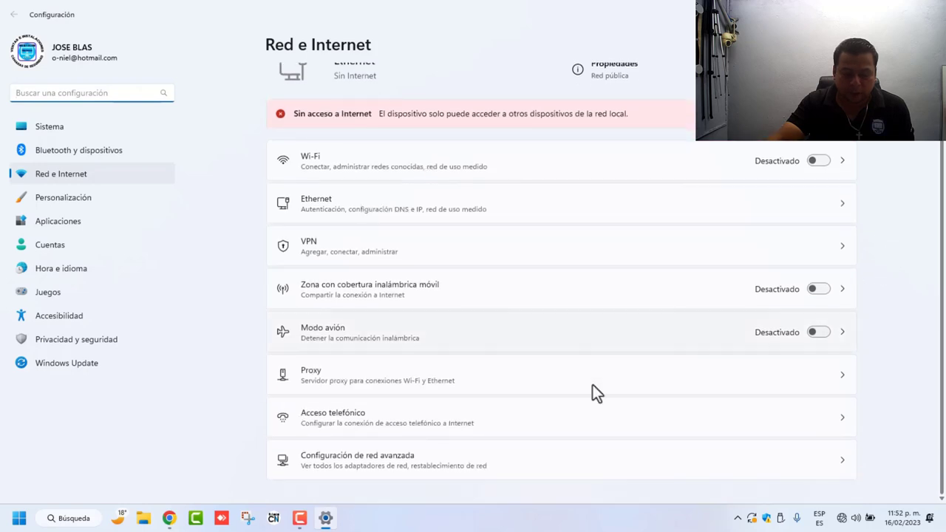
click(381, 458)
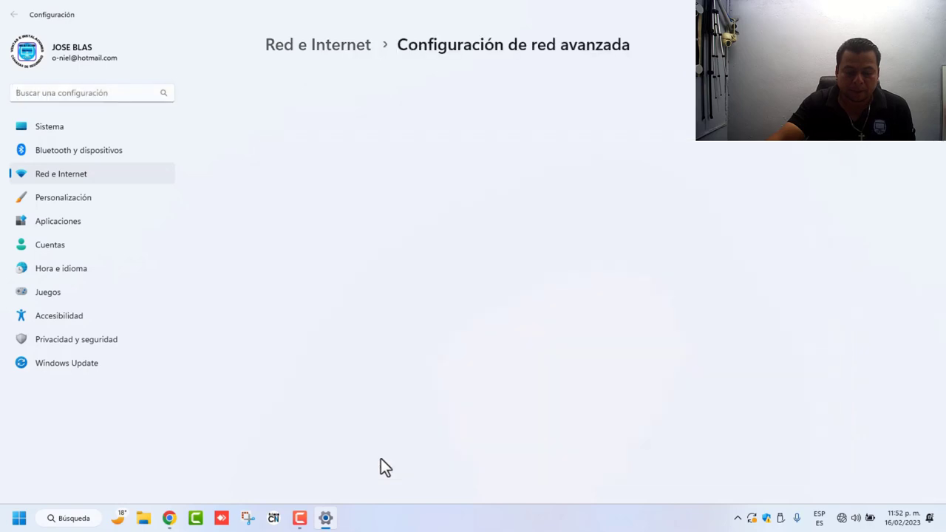
scroll(387, 436, down, 2)
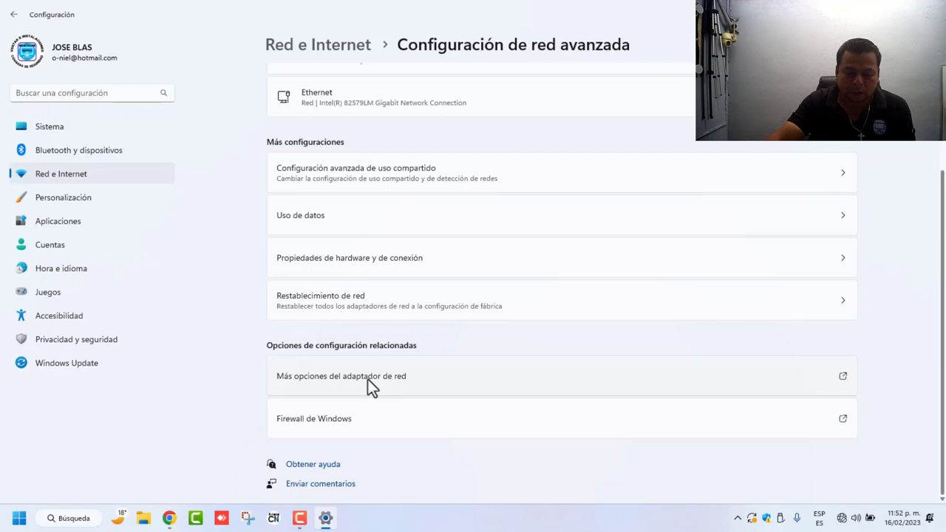
click(367, 379)
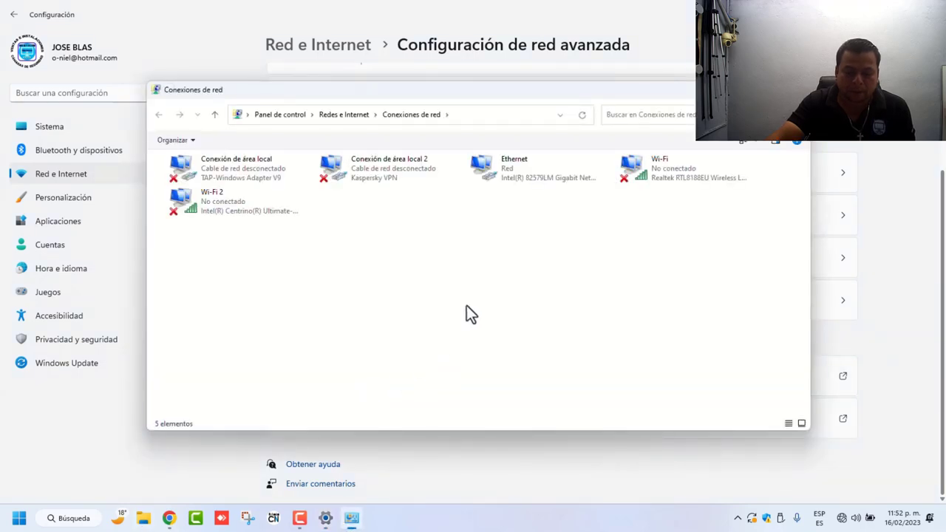
Step: Open the Propiedades dialog of the Ethernet adapter
click(498, 167)
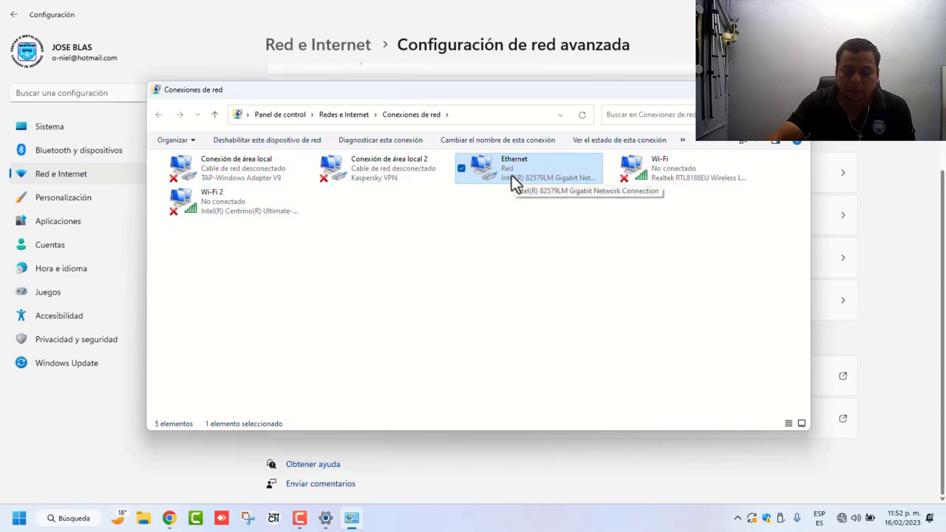
right_click(511, 175)
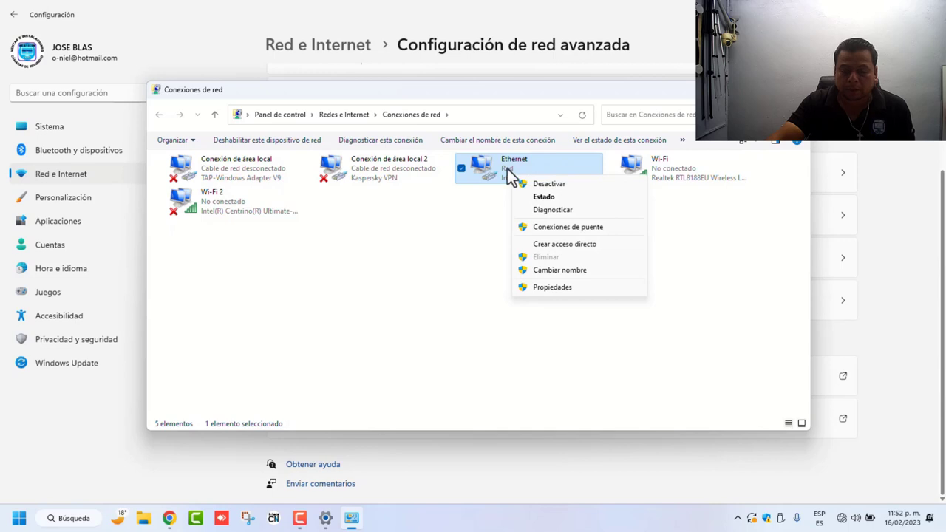
click(556, 287)
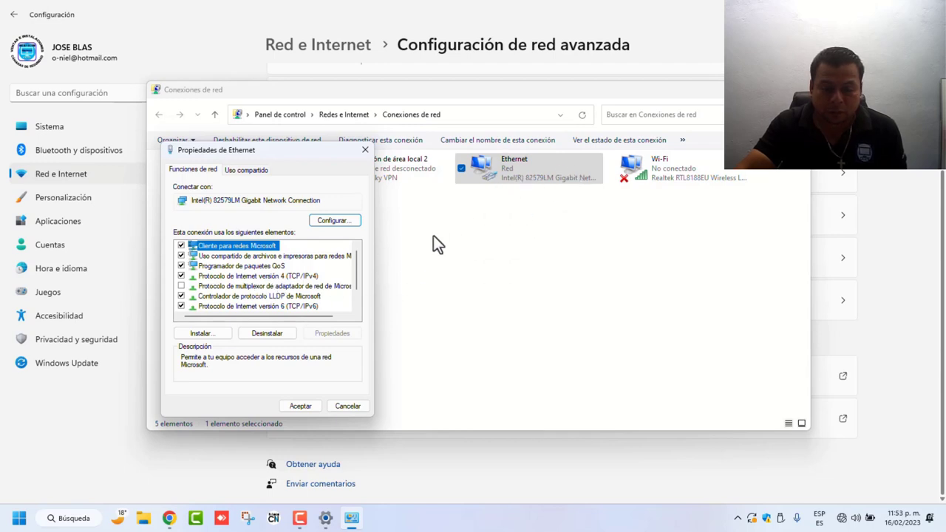
Step: Give Ethernet static IPv4 192.168.1.100, mask 255.255.255.0, gateway 192.168.1.20, then close Conexiones de red
click(280, 277)
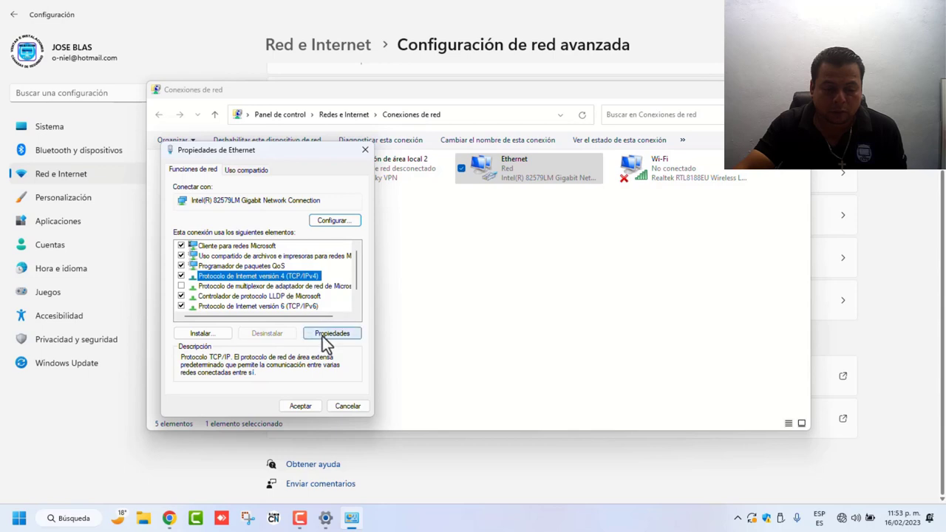
click(322, 336)
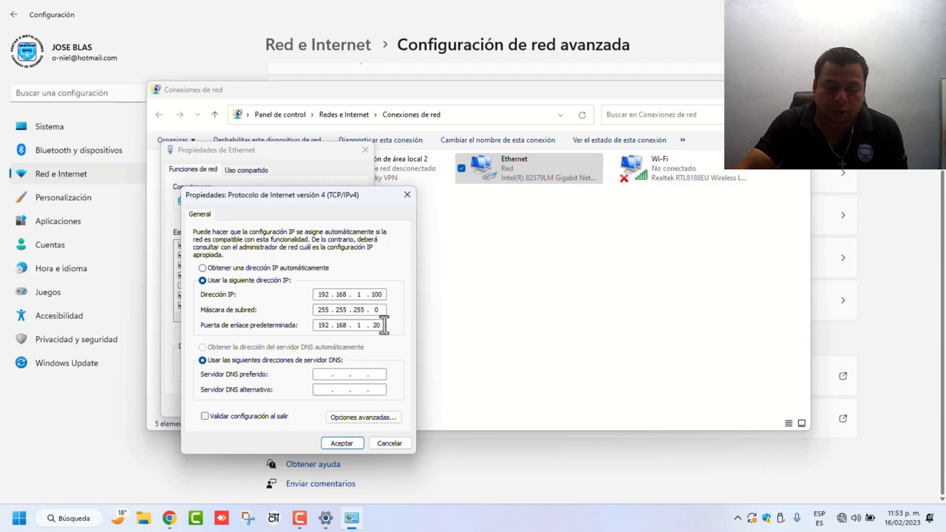
click(342, 445)
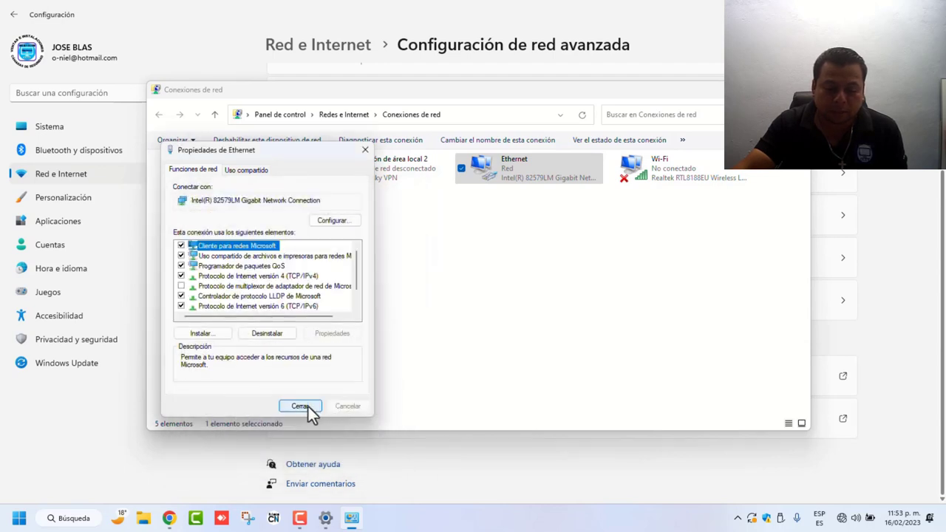
click(300, 407)
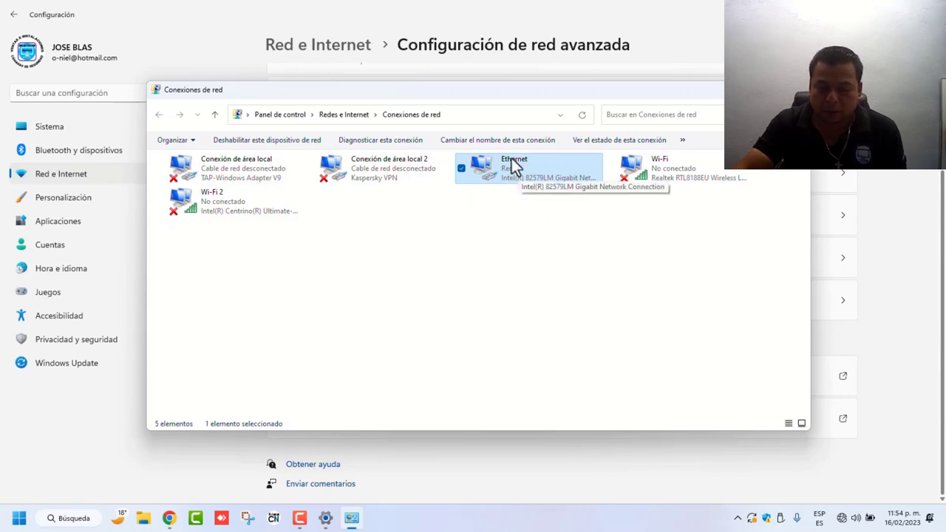
key(alt+F4)
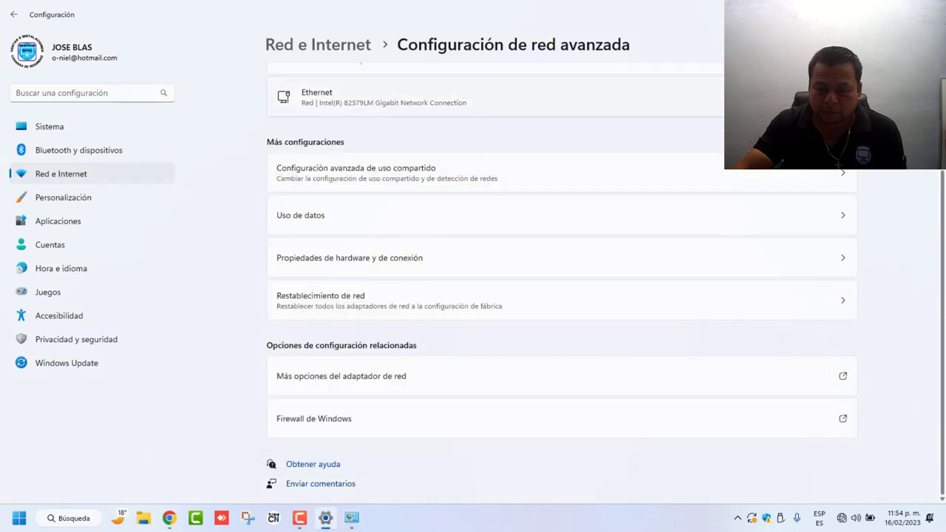
Step: Load 192.168.1.20 in Chrome to reach the airOS login page
key(super+d)
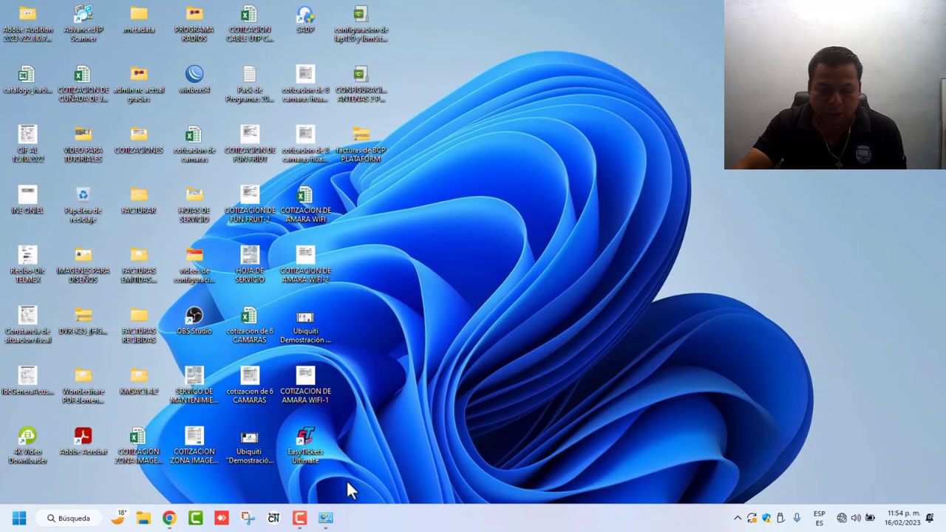
click(170, 518)
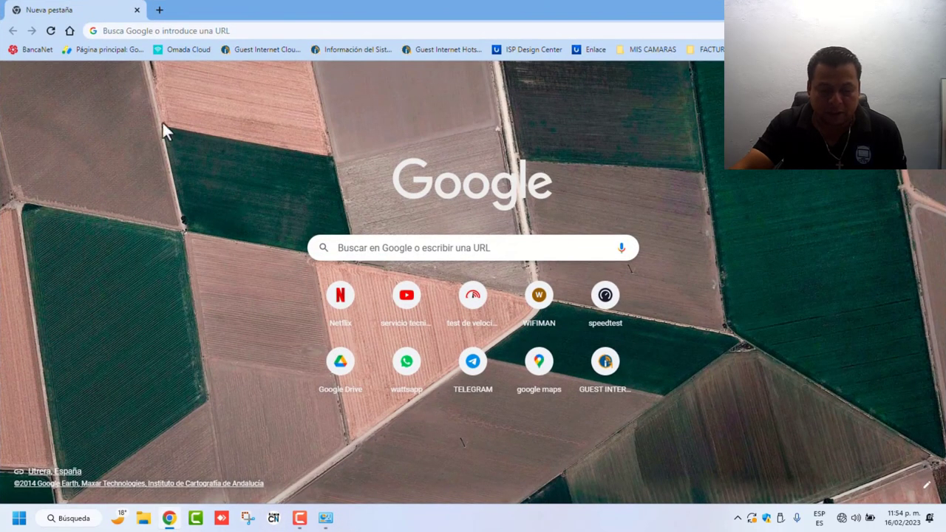
click(130, 31)
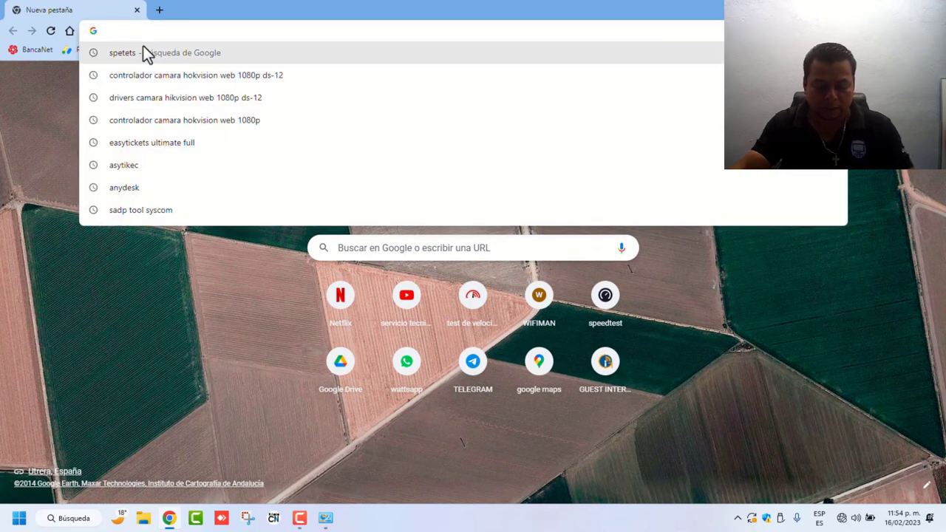
text(192)
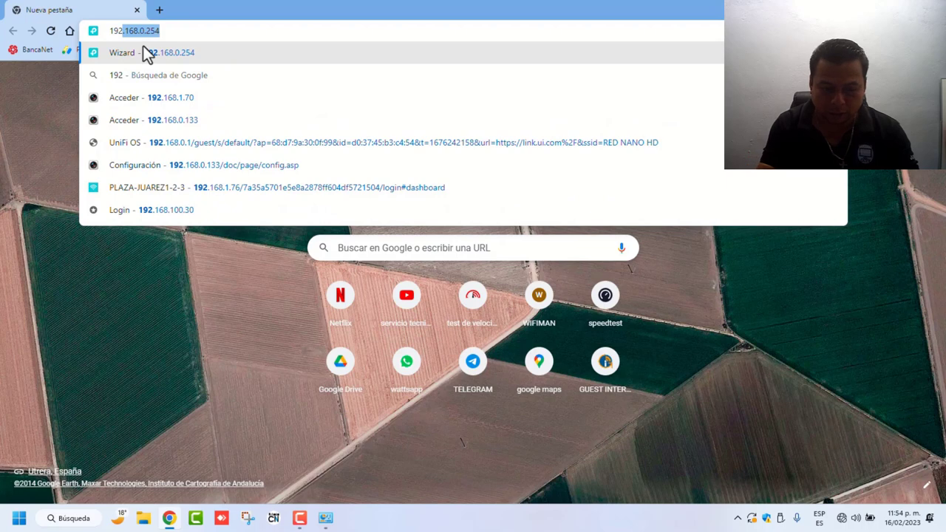
text(.168.1)
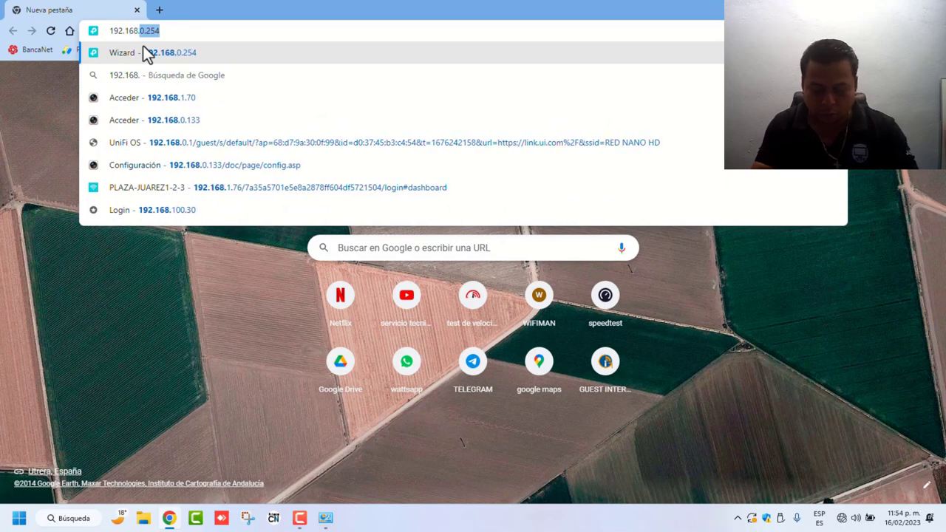
text(.20)
key(Return)
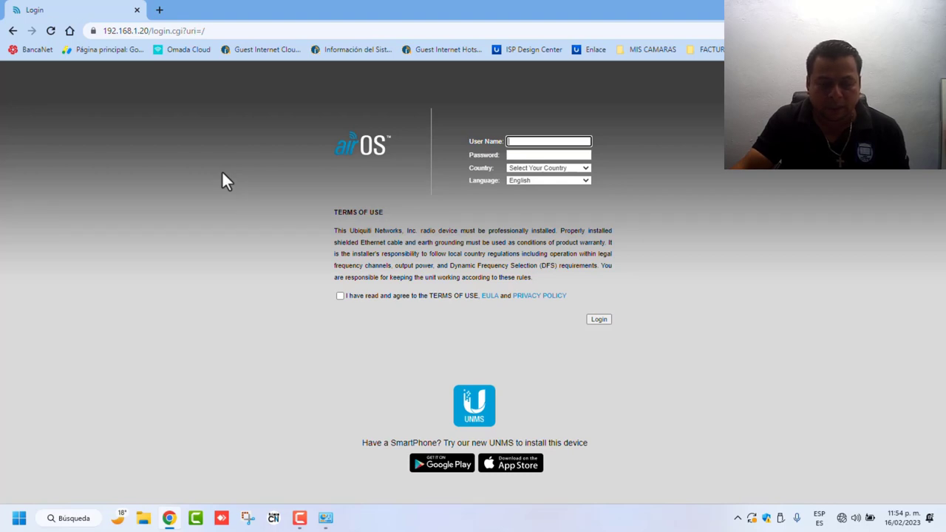
Step: Fill in the default user name and password on the airOS login form
click(513, 142)
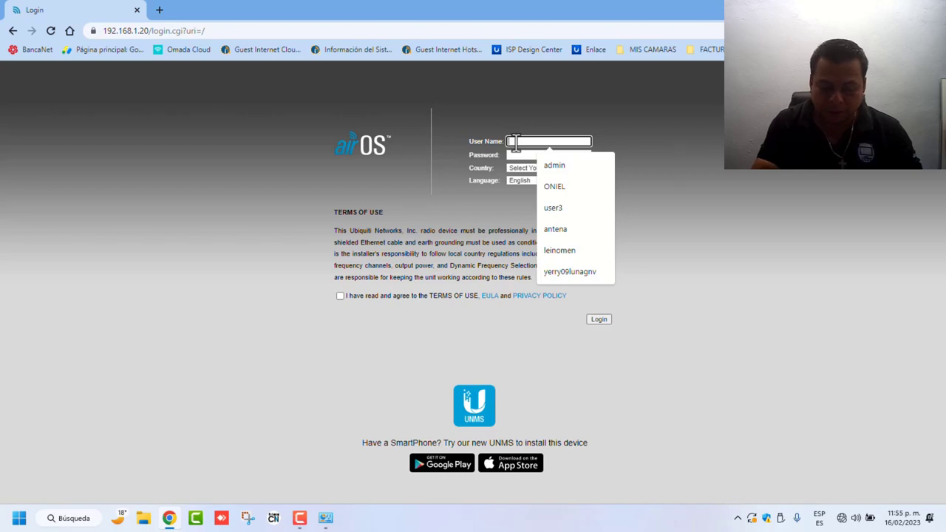
text(ubnt)
key(Tab)
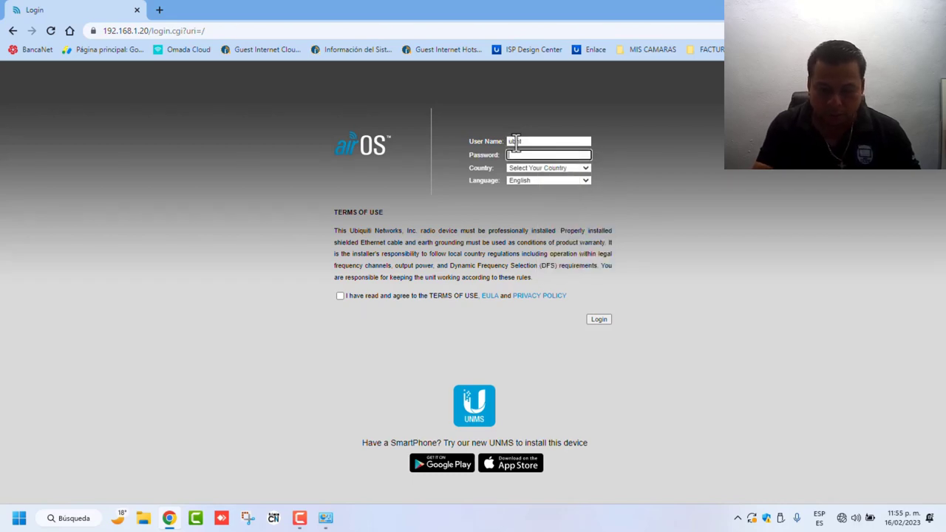
text(ubnt)
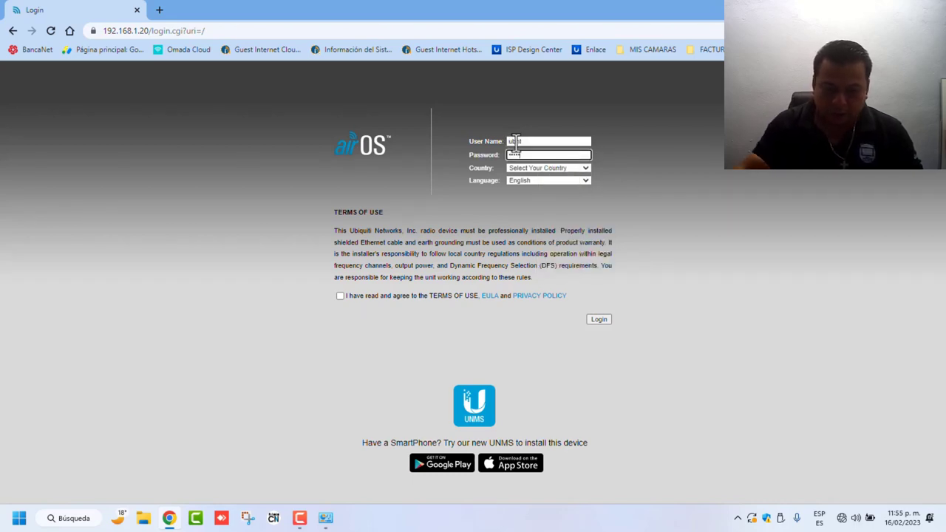
Step: Choose Mexico as country and Español as language, and accept the terms of use
click(556, 169)
scroll(548, 273, down, 10)
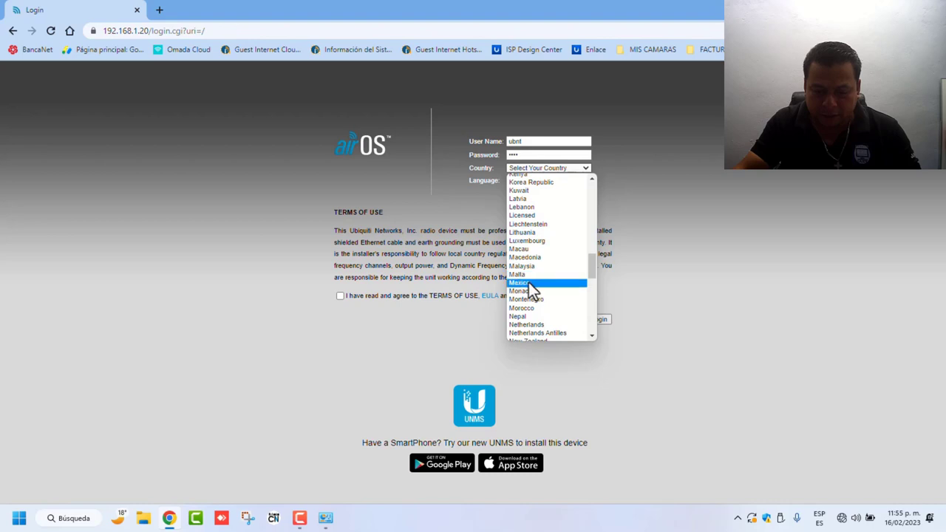
click(534, 283)
click(562, 182)
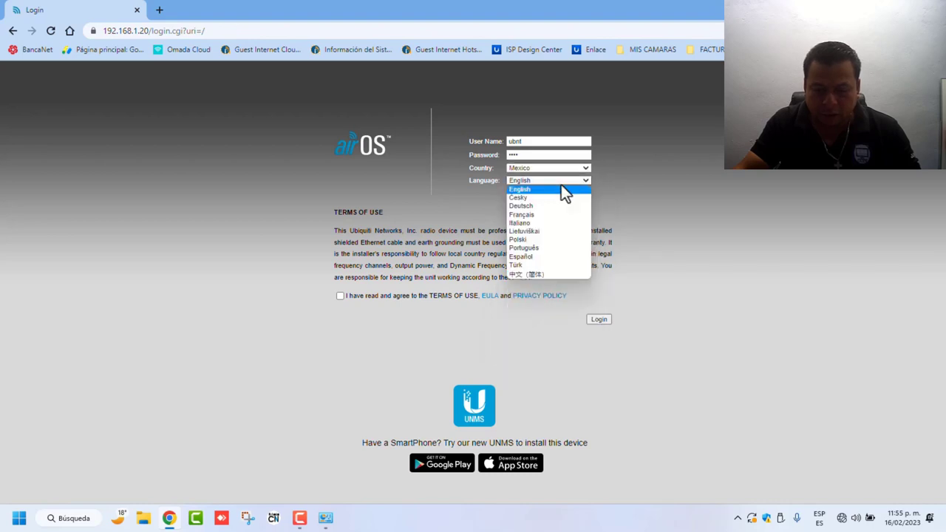
click(525, 256)
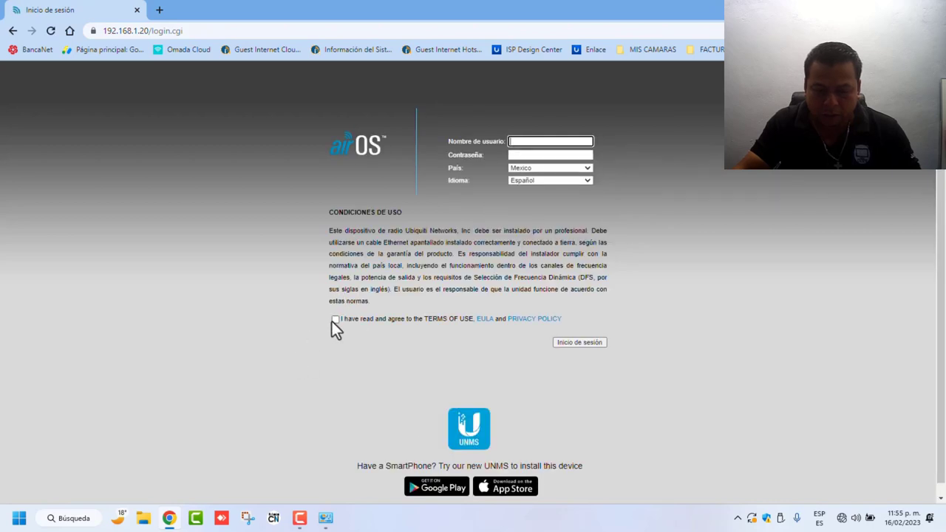
click(335, 319)
Step: Re-enter the user name and password and log in to the LiteBeam M5
click(537, 143)
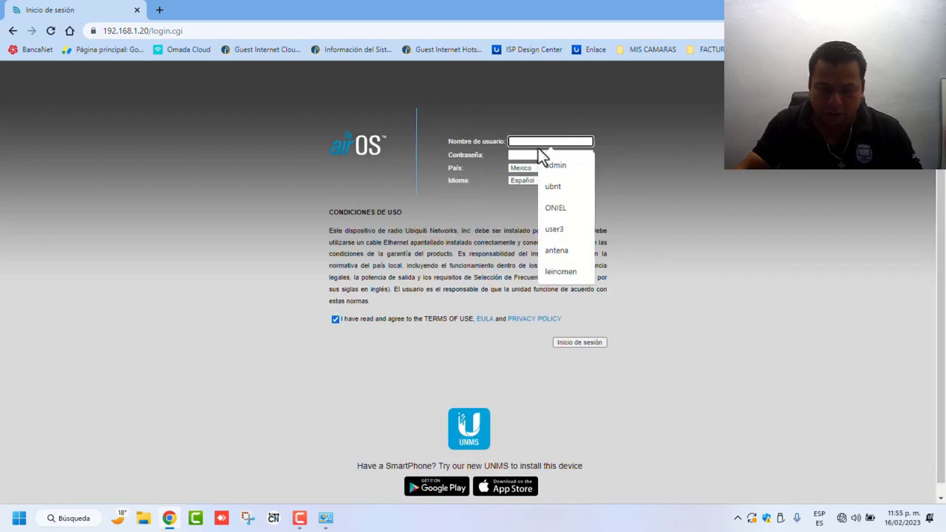
text(ubnt)
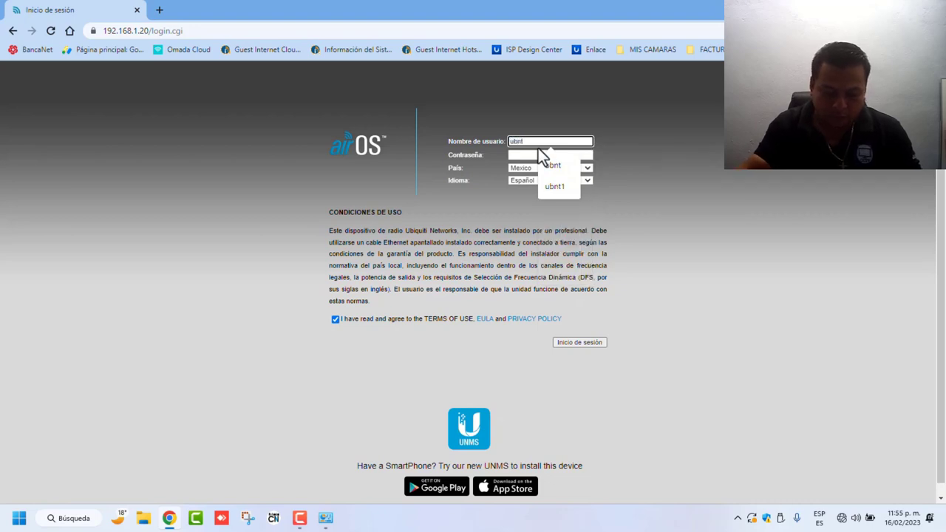
key(Tab)
text(ubnt)
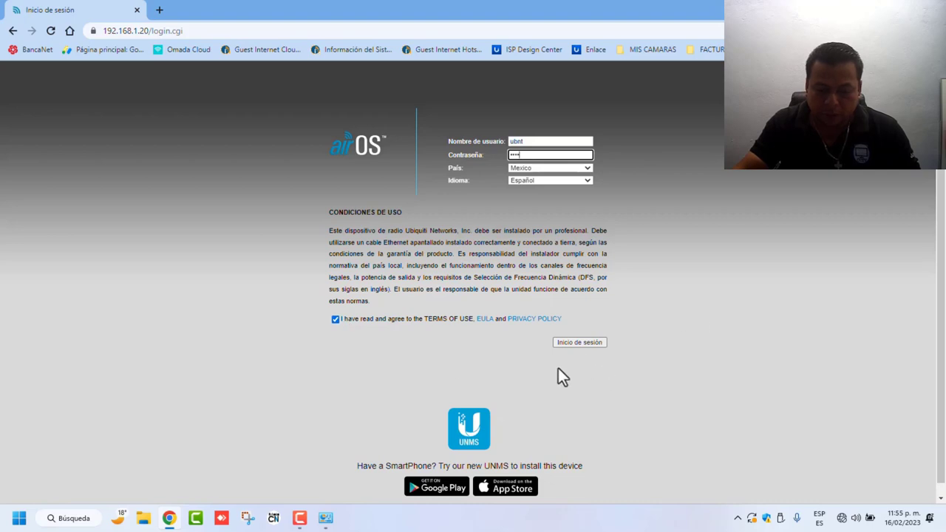
click(576, 345)
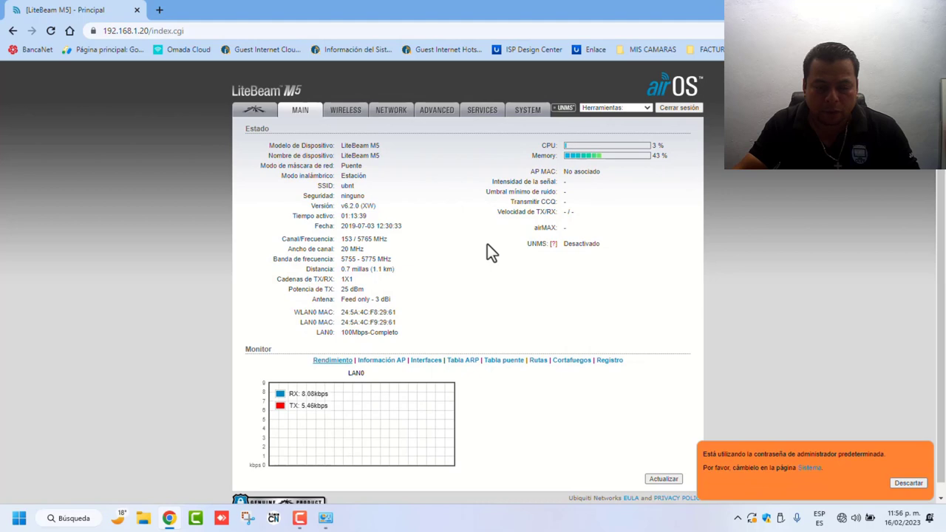
Step: On the SYSTEM tab set time zone GMT-06:00 and start date 02/16/2023
click(525, 120)
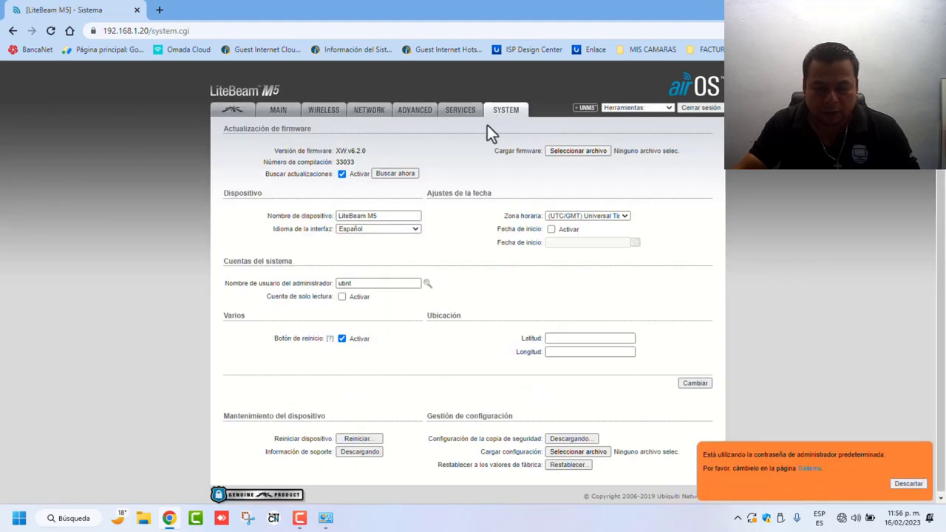
click(625, 217)
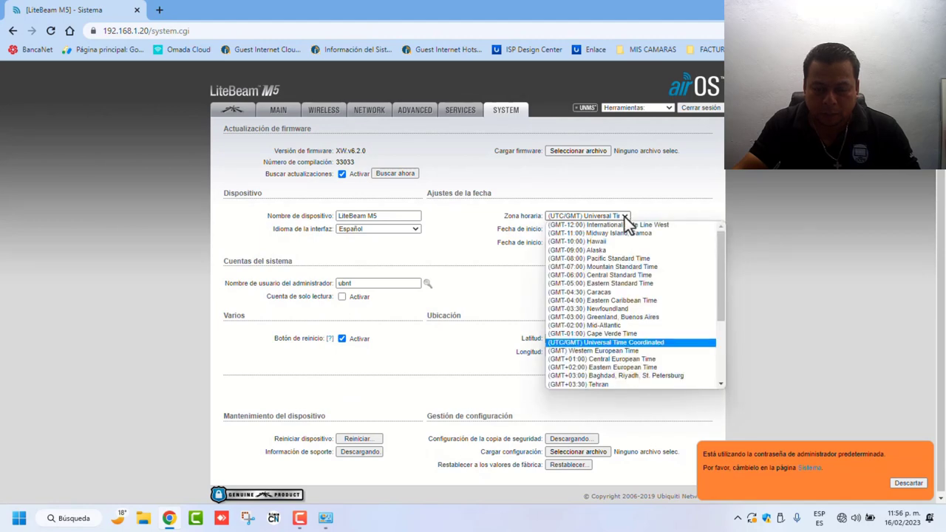
click(589, 275)
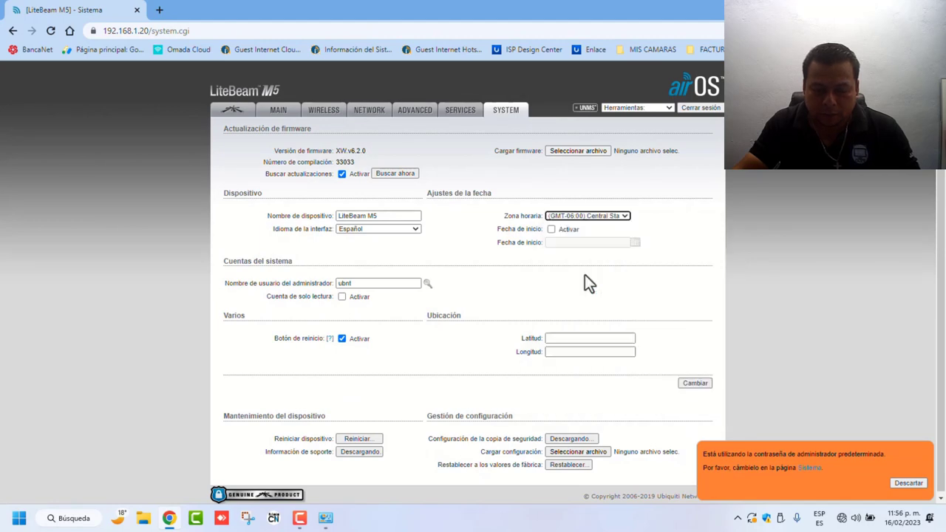
click(552, 230)
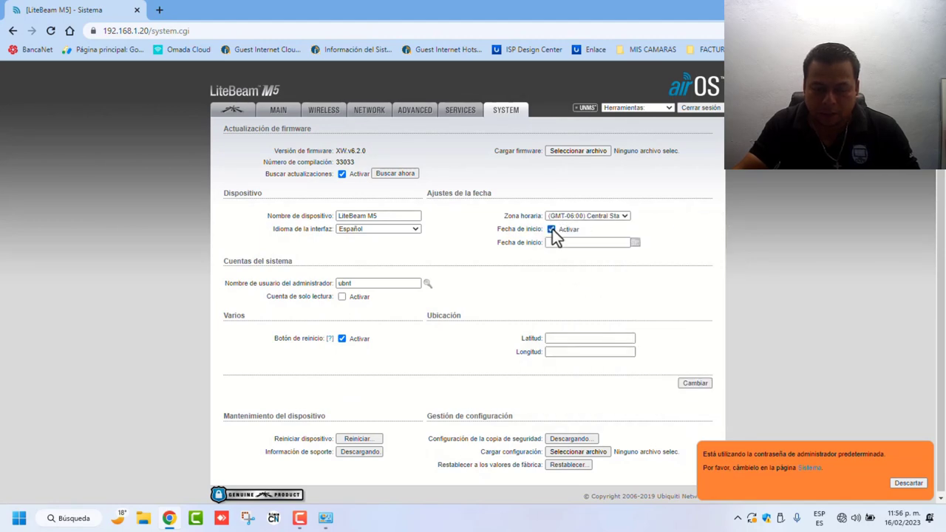
click(634, 244)
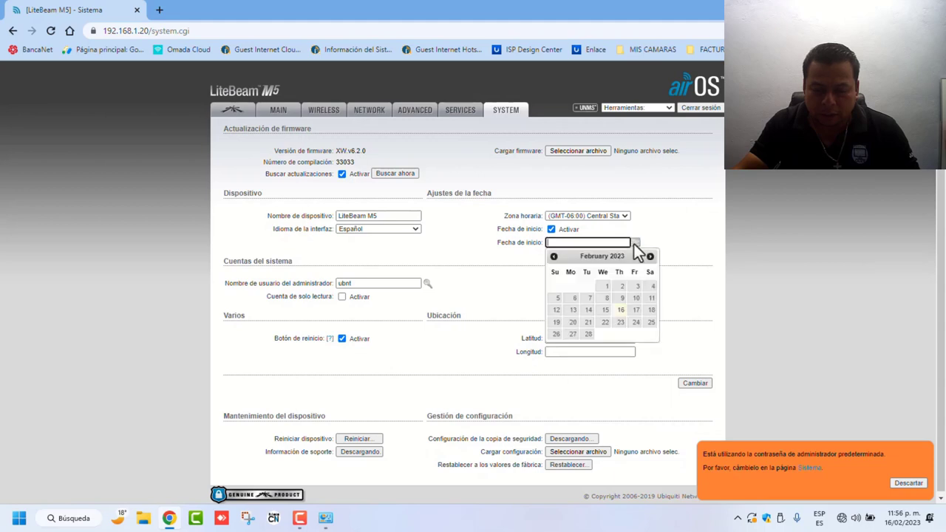
click(621, 311)
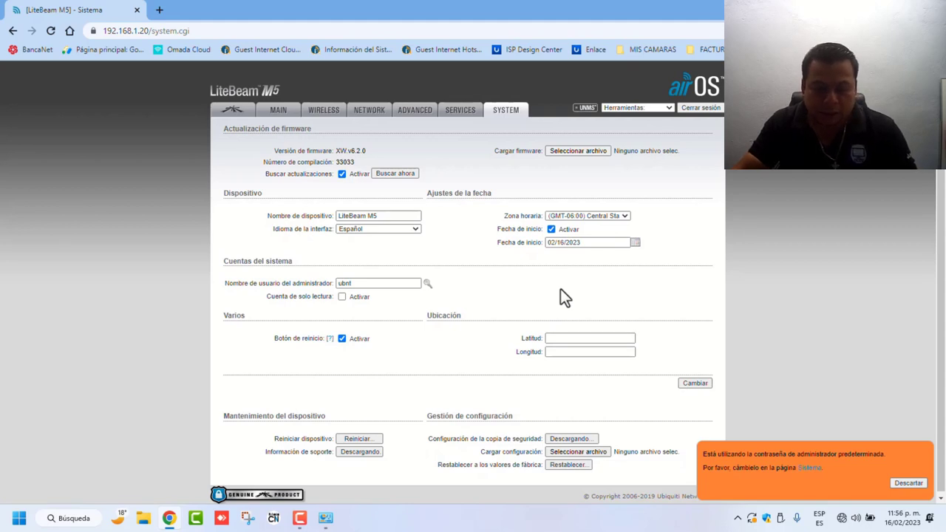
Step: Rename the device to 'PUNTO DE ACCESO-1', disable update checks, and submit with Cambiar
click(393, 215)
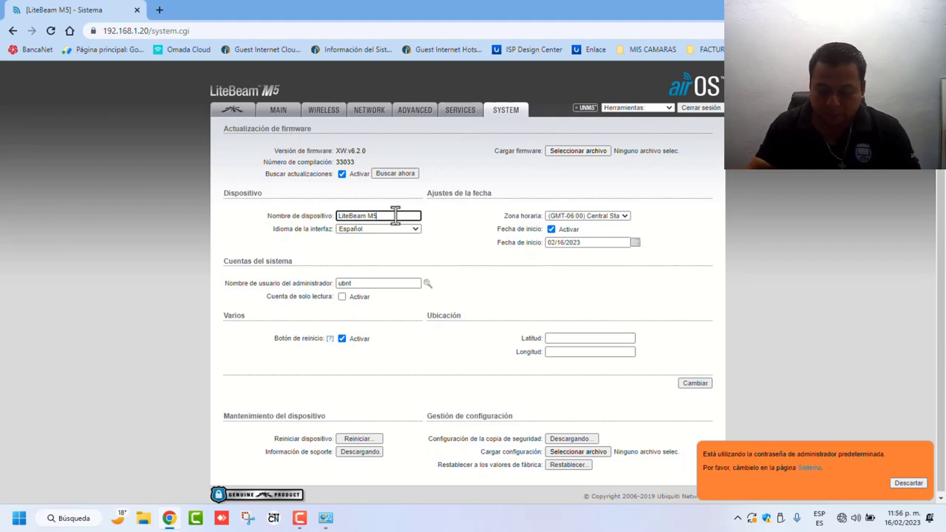
key(BackSpace)
key(BackSpace)
key(BackSpace)
key(BackSpace)
key(BackSpace)
key(BackSpace)
key(BackSpace)
key(BackSpace)
key(BackSpace)
key(BackSpace)
key(BackSpace)
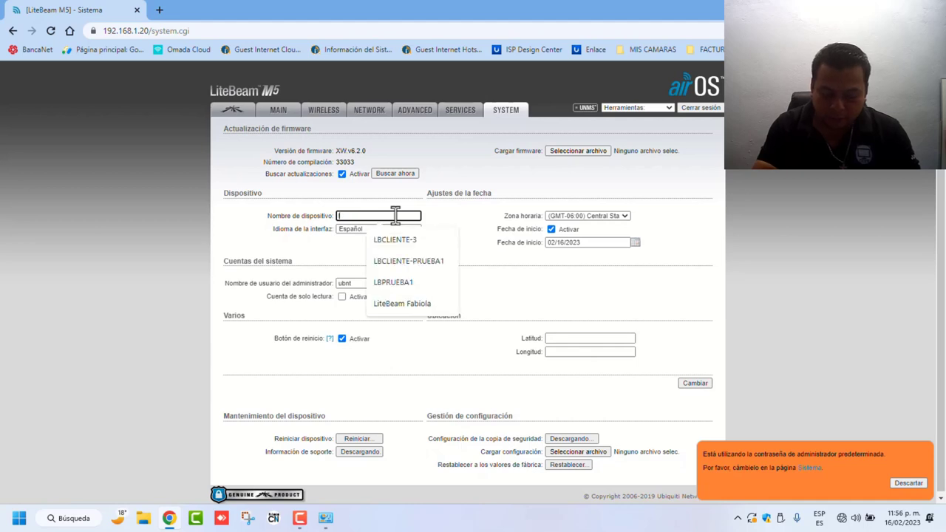
text(Li)
key(BackSpace)
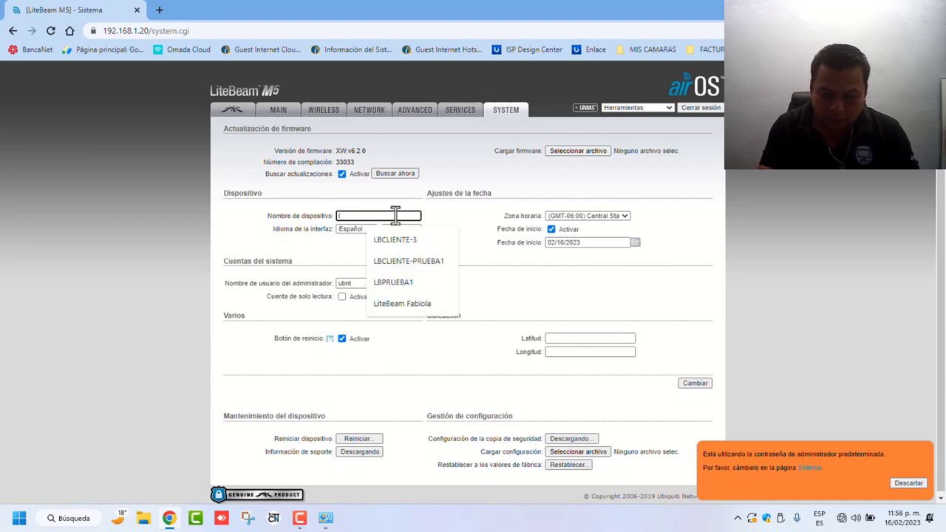
key(BackSpace)
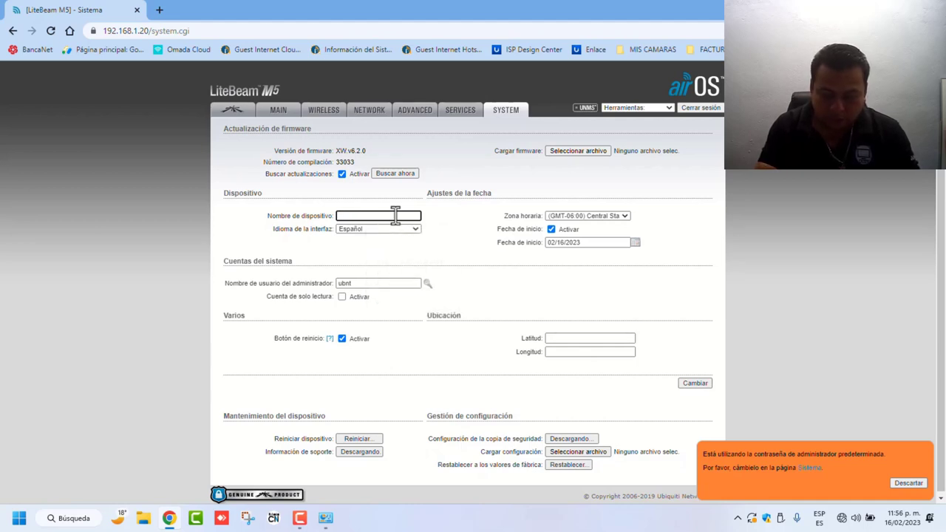
text(p)
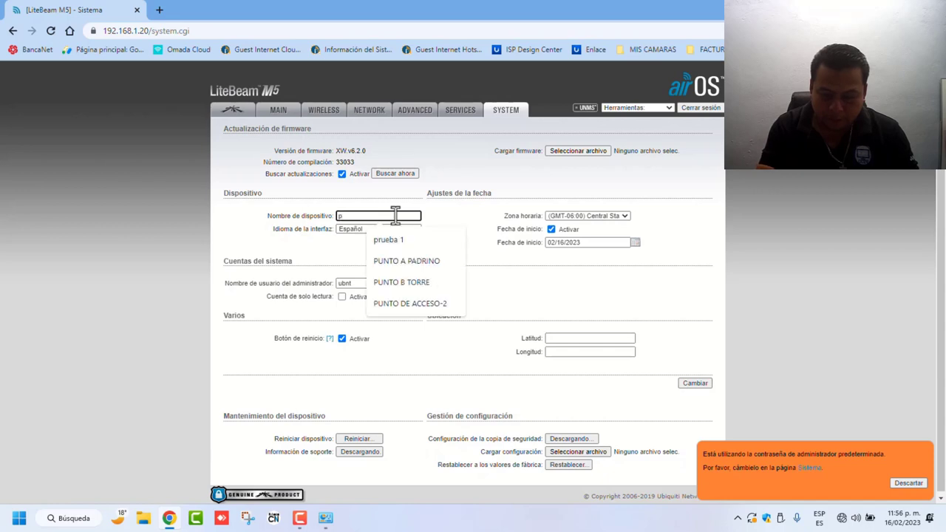
key(BackSpace)
text(PUNTO D)
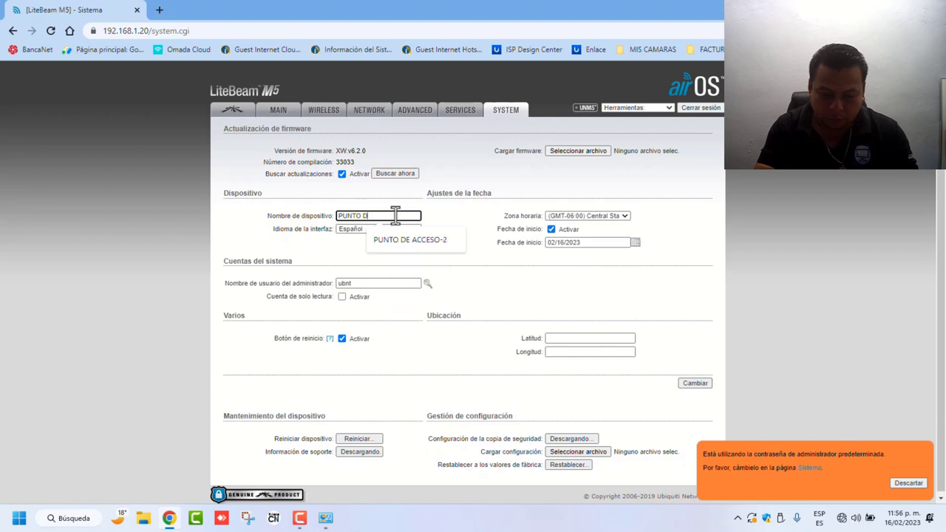
text(E A)
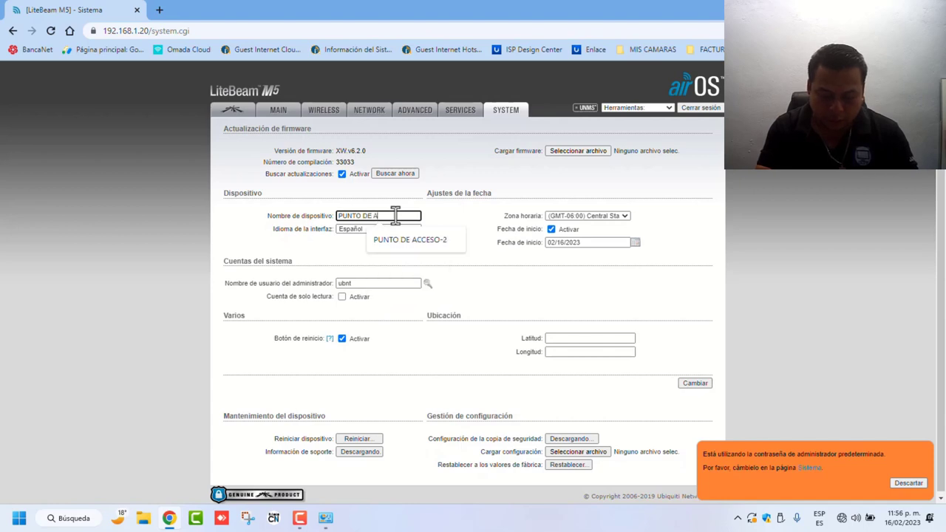
text(CCESO-)
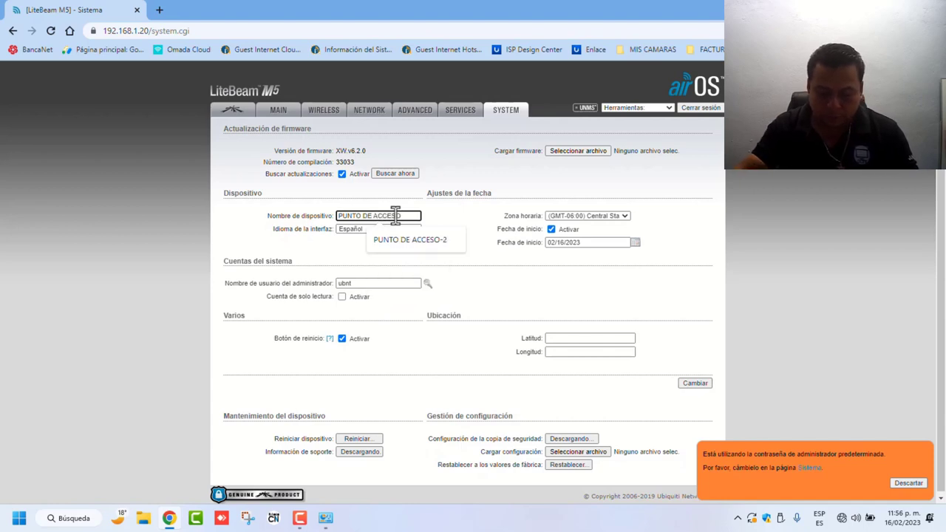
text(1)
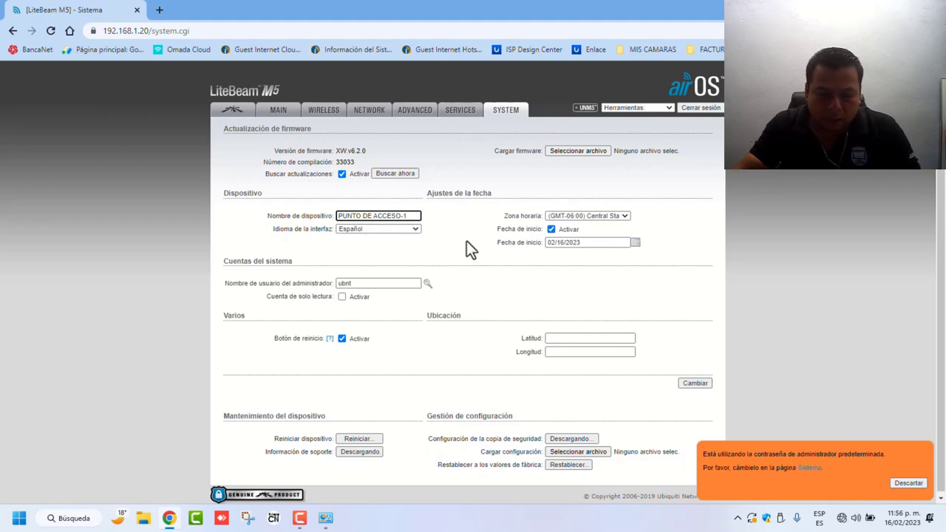
click(342, 176)
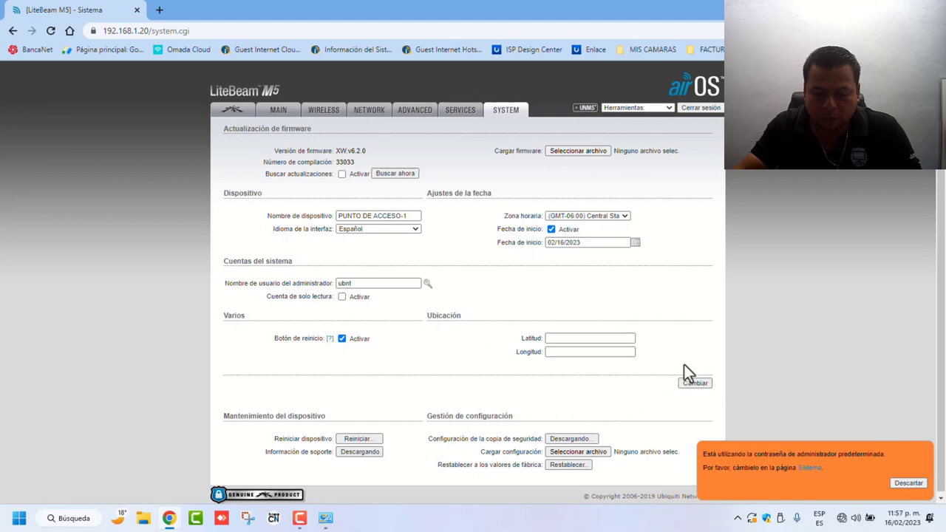
click(692, 385)
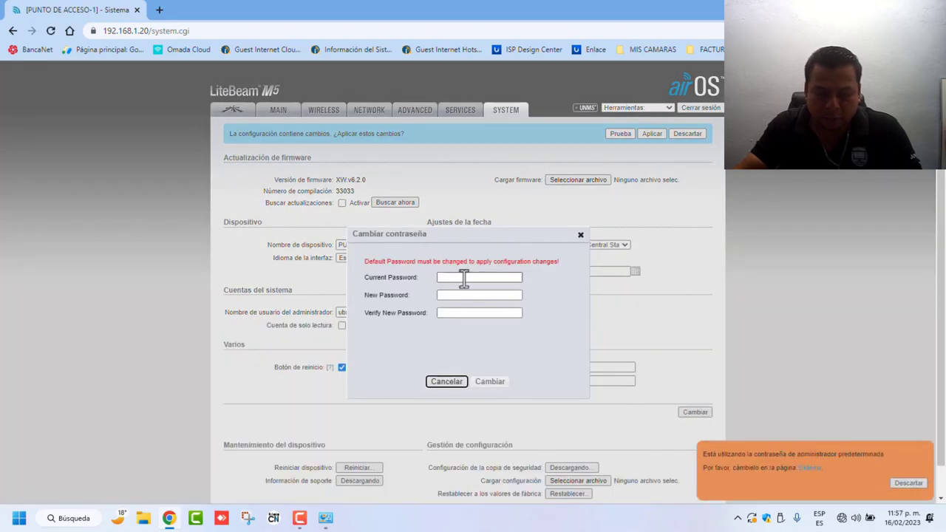
Step: Enter the current admin password and a new password, and submit the change
click(456, 279)
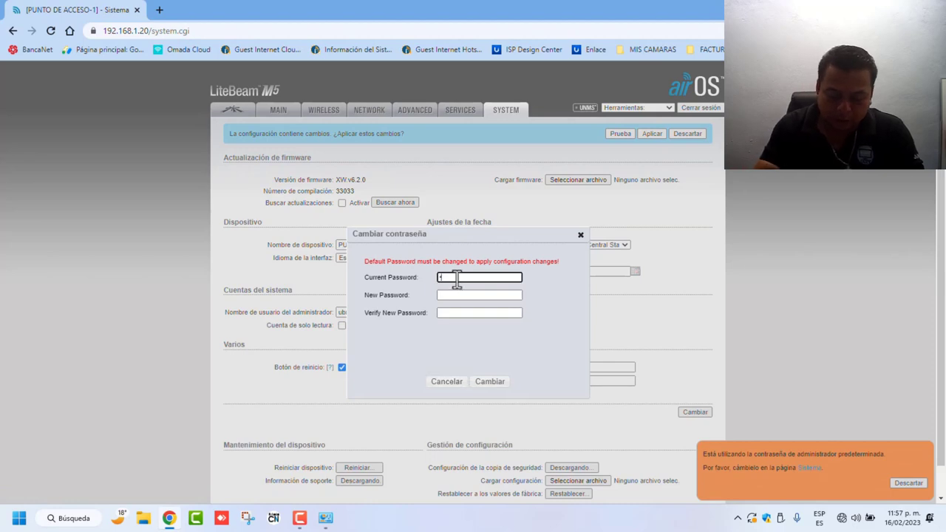
text(ubnt)
key(Tab)
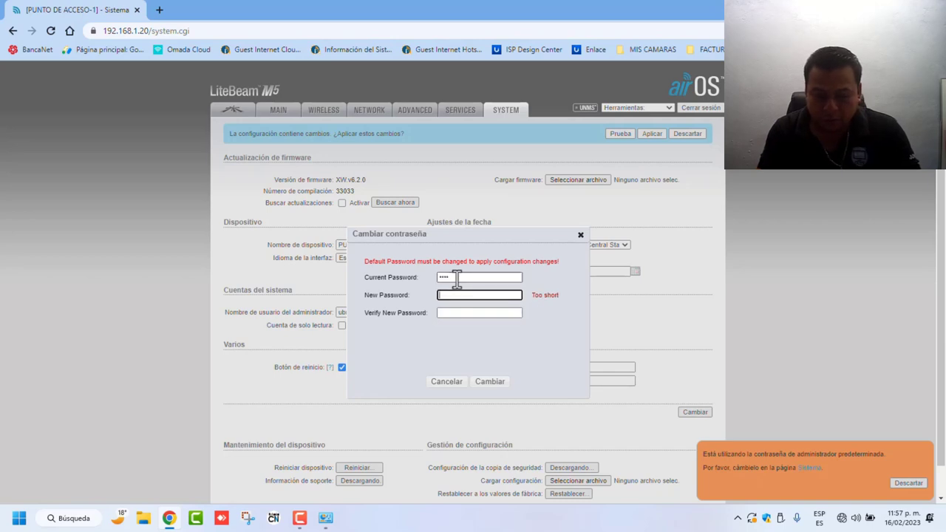
text(1)
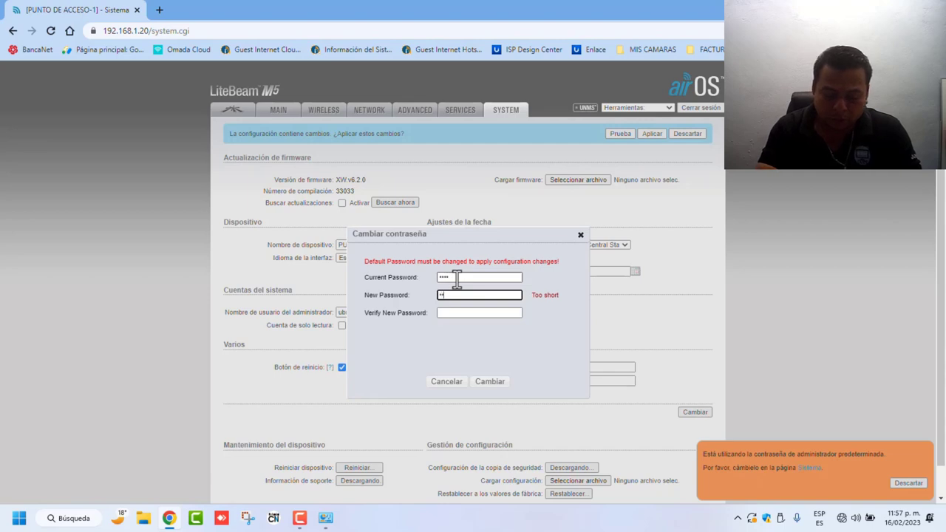
text(2345)
key(Tab)
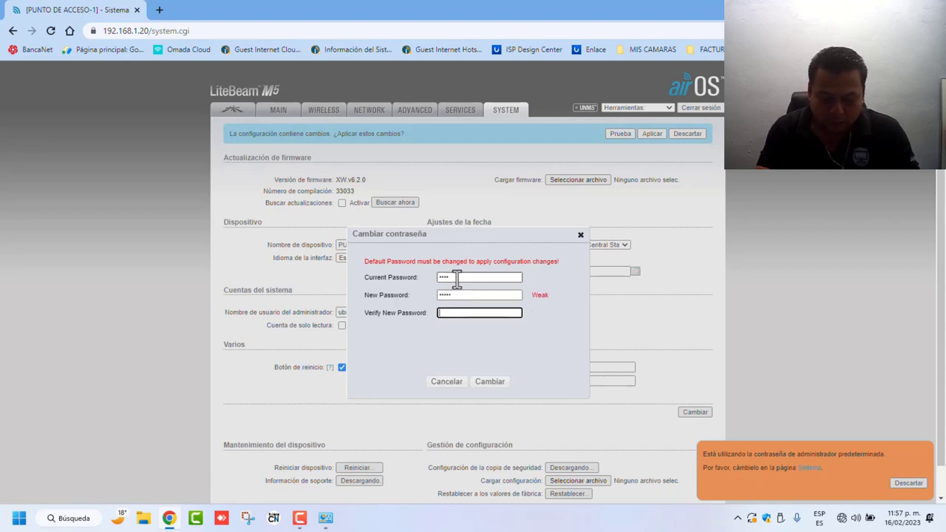
text(12345)
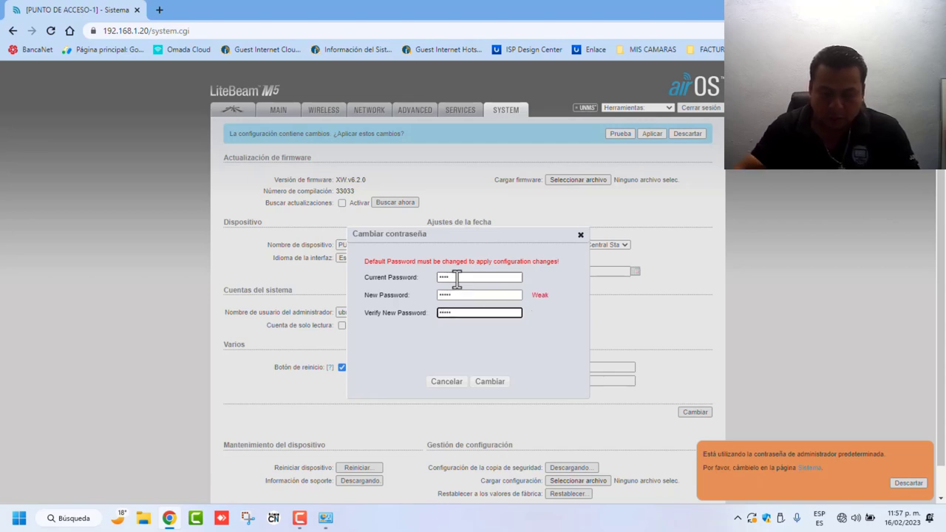
click(491, 384)
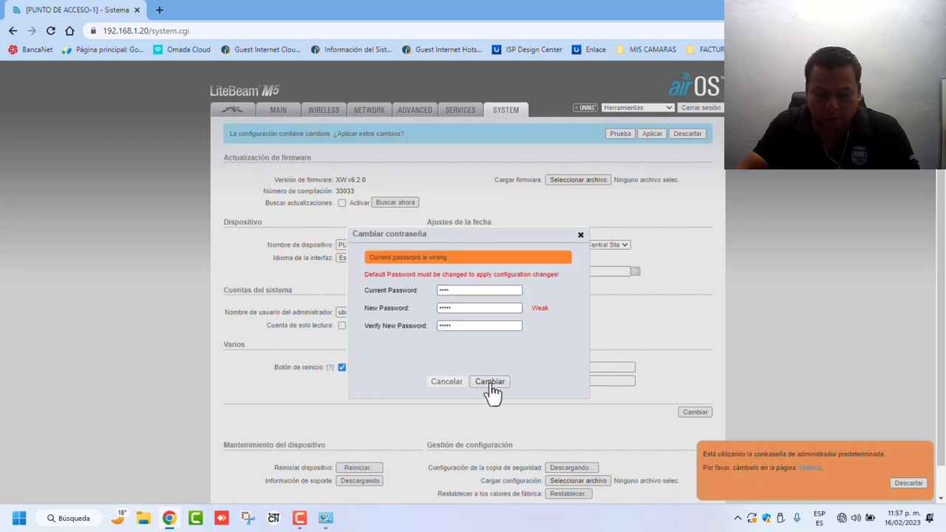
Step: Refill the current password, new password and its confirmation, and resubmit the password change
click(466, 289)
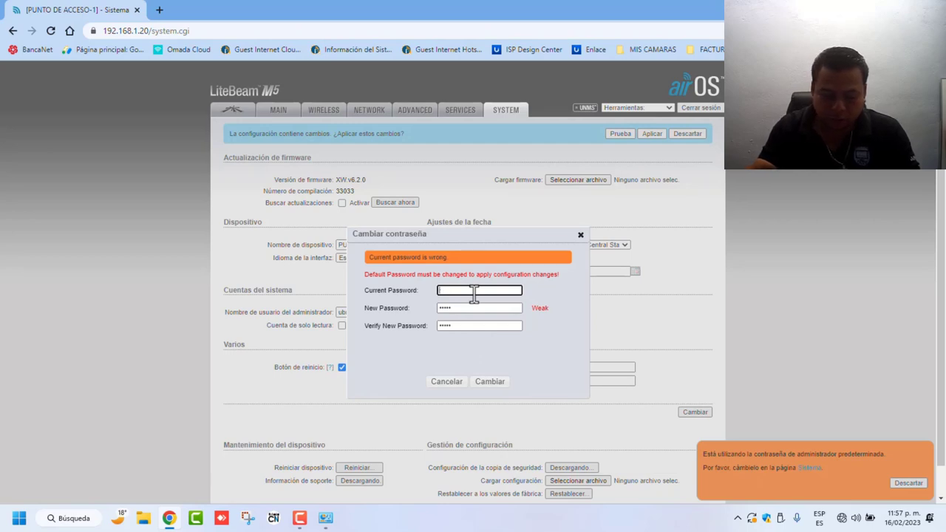
text(ubnt)
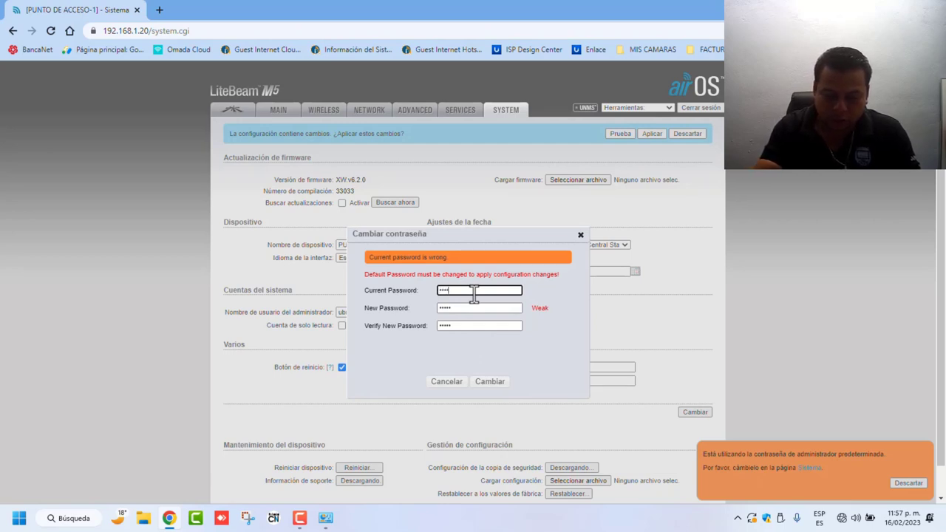
click(462, 307)
key(BackSpace)
key(BackSpace)
key(BackSpace)
key(BackSpace)
key(BackSpace)
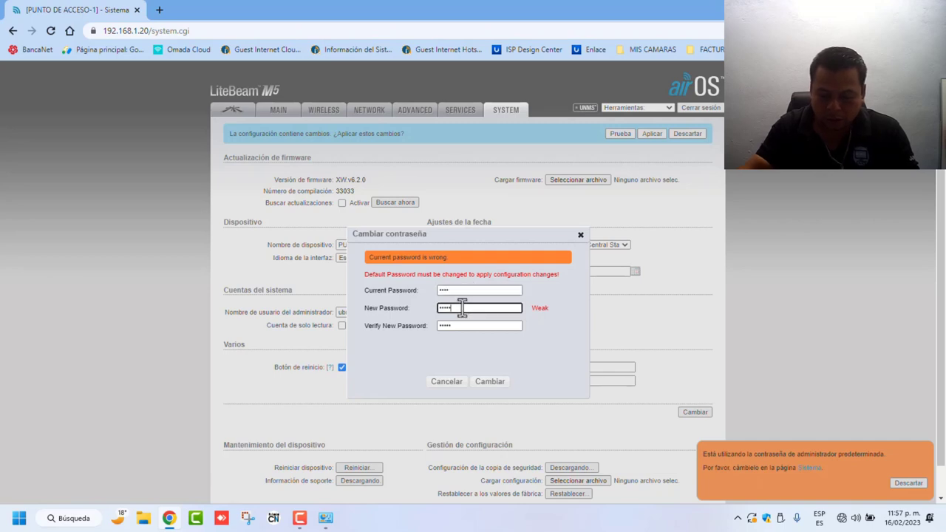
text(ubnt1)
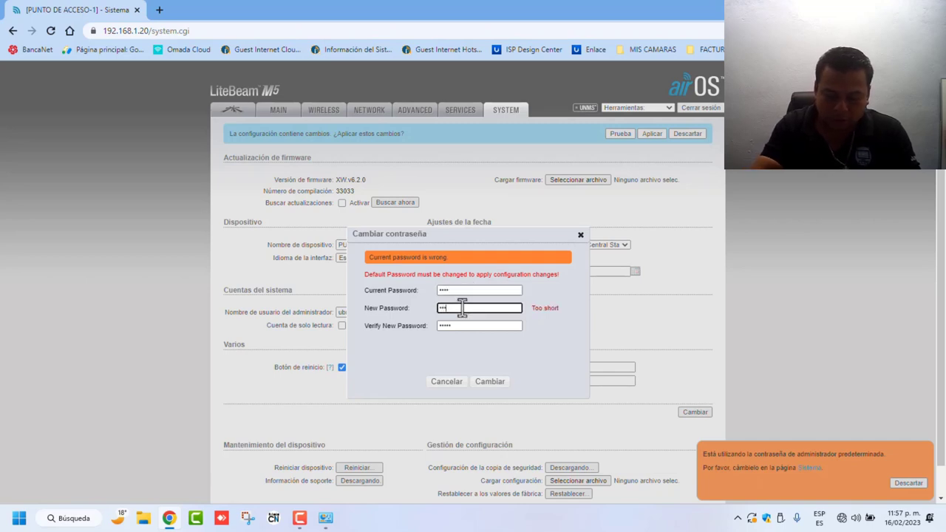
click(470, 326)
key(BackSpace)
key(BackSpace)
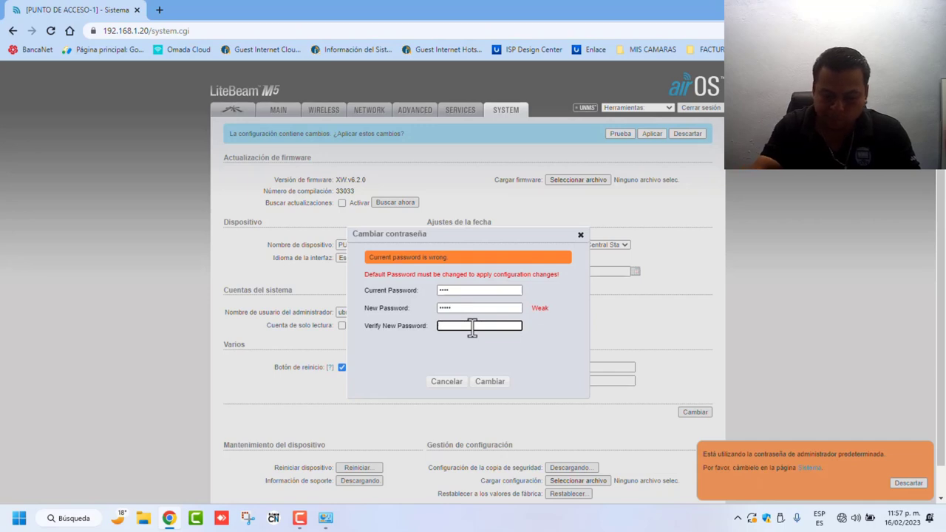
text(ubnt1)
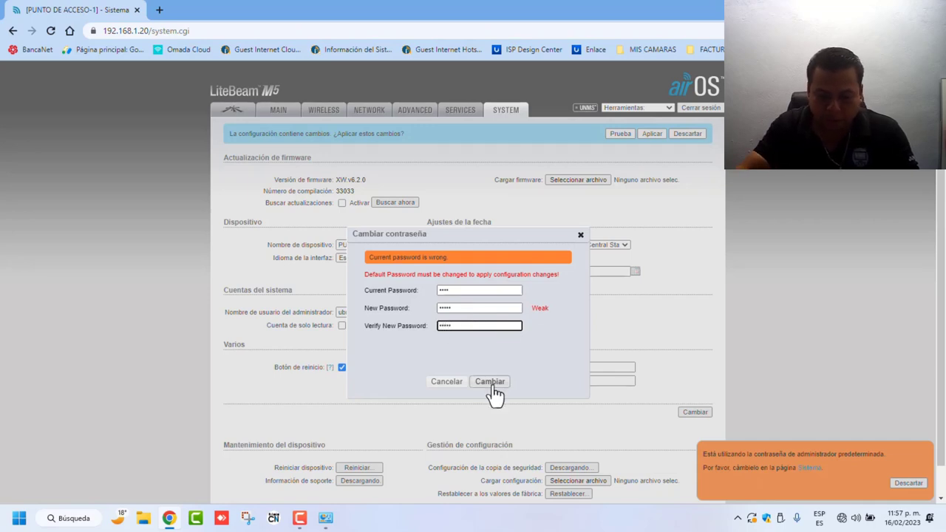
click(492, 383)
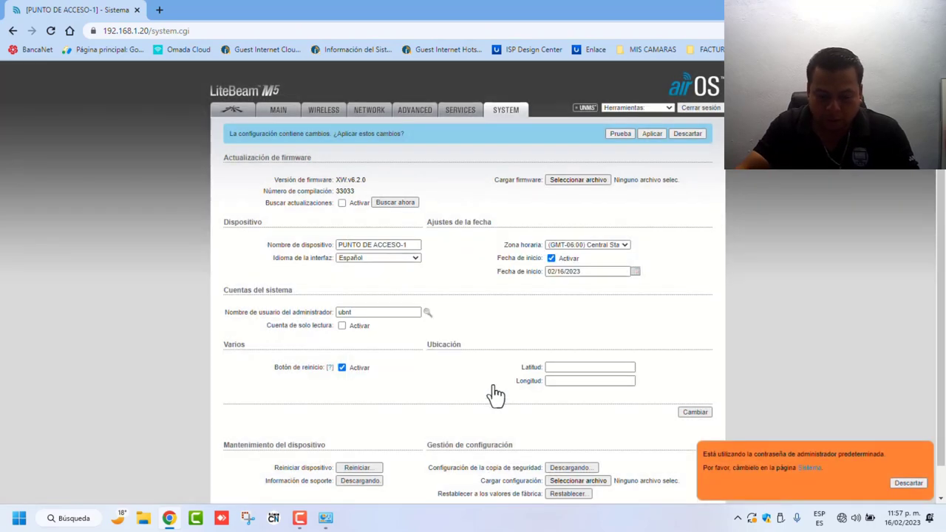
Step: Apply the pending changes, then log back in to the LiteBeam after the connection drops
click(651, 134)
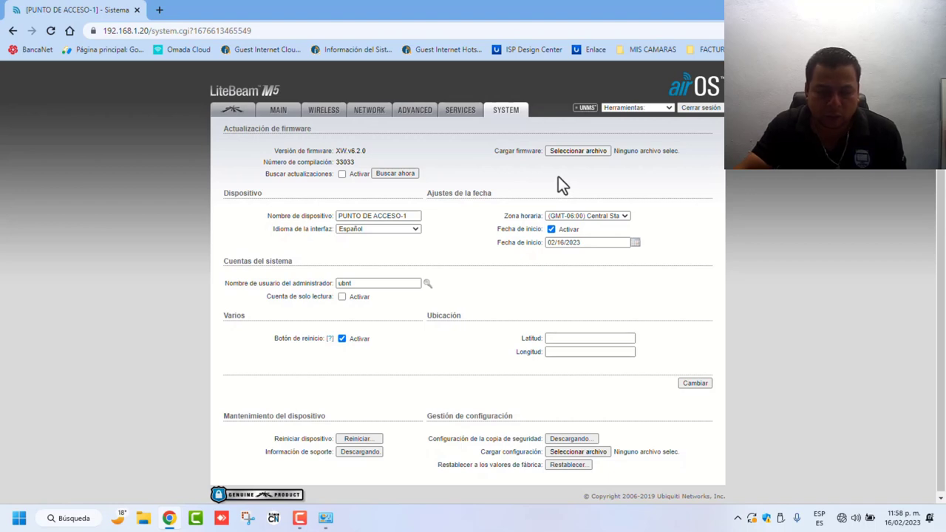
click(460, 112)
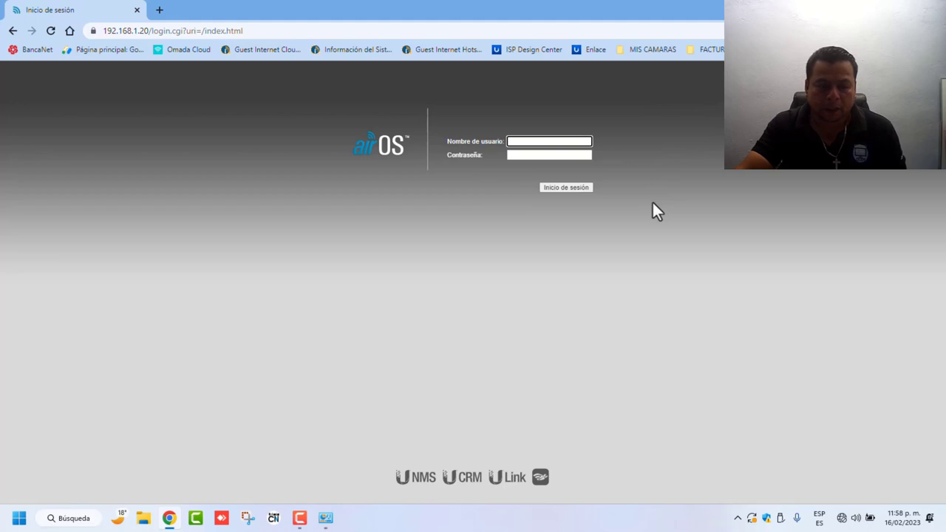
click(518, 144)
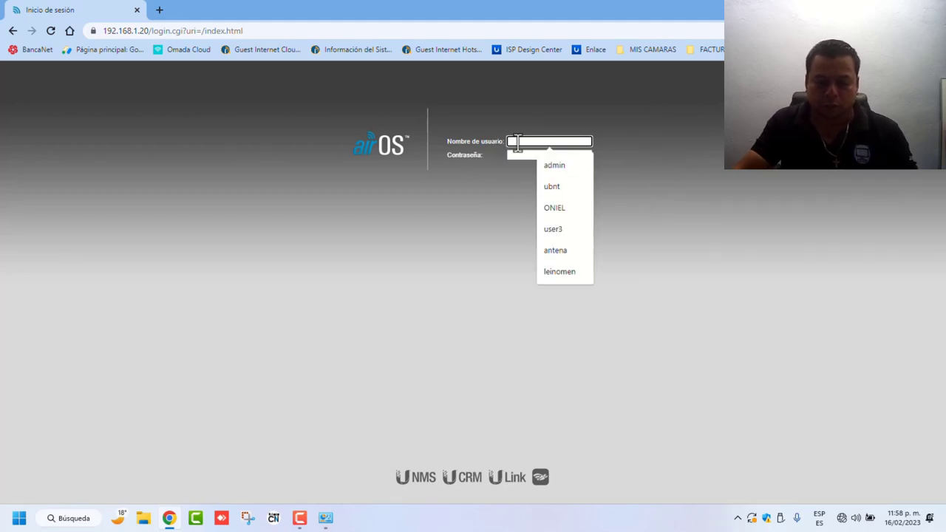
text(ubnt)
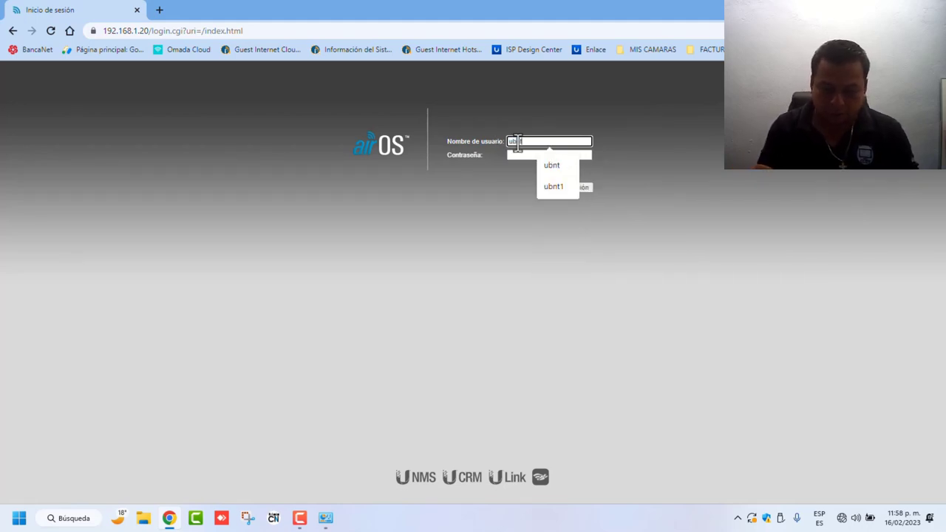
key(Tab)
text(ubnt)
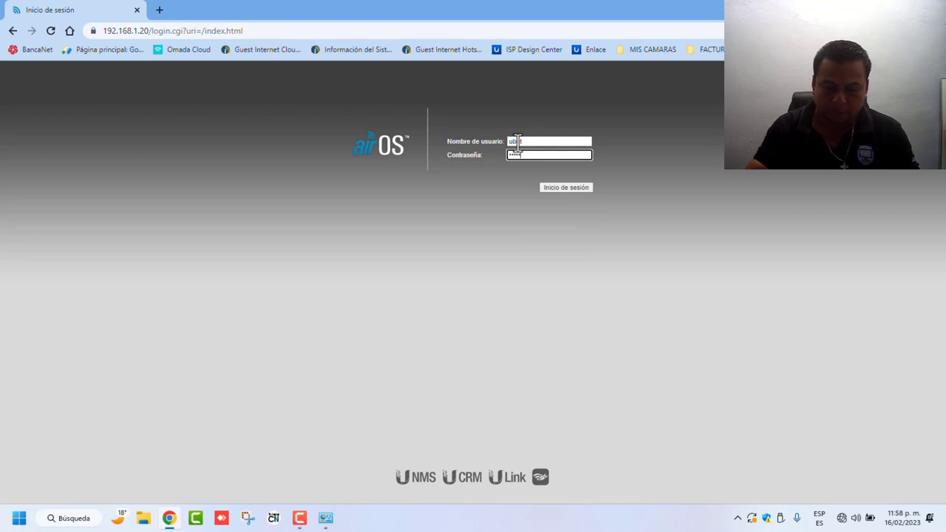
click(558, 185)
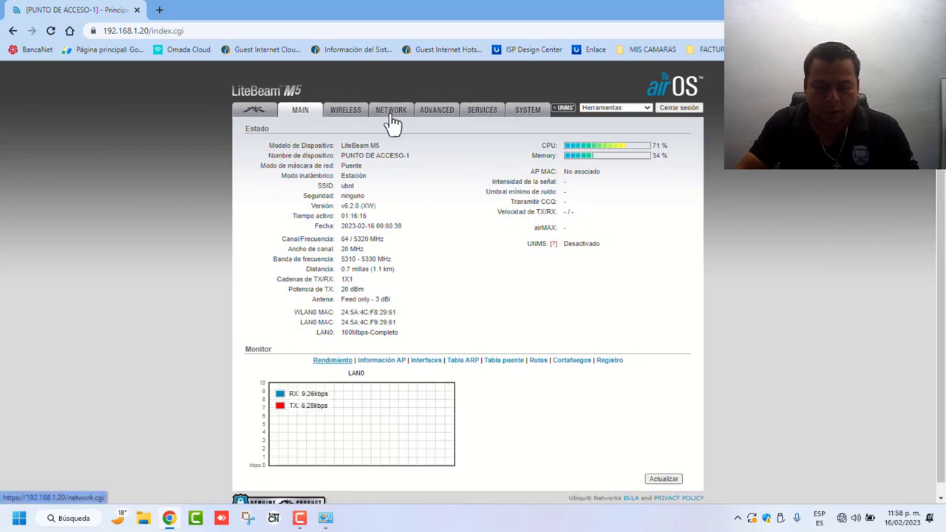
Step: Set Prioridad airMAX to High, save and apply it, then return to MAIN
click(392, 121)
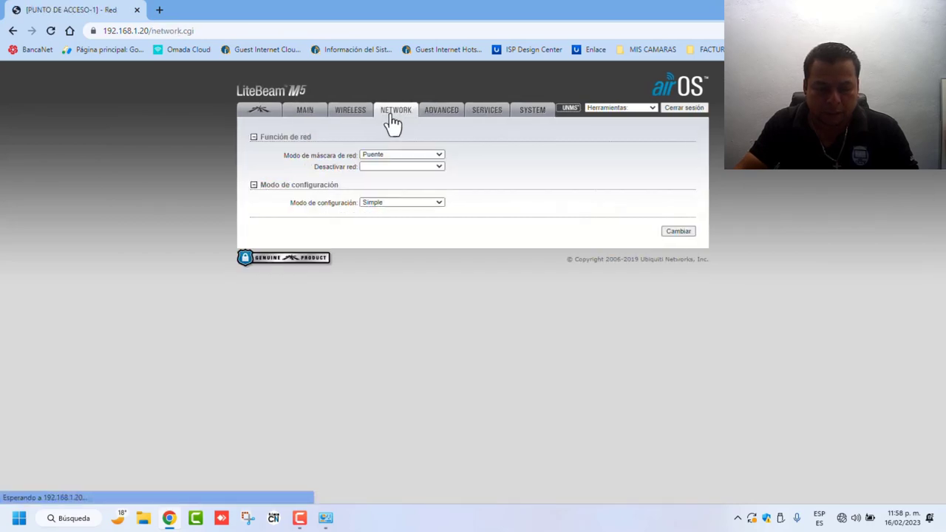
click(260, 115)
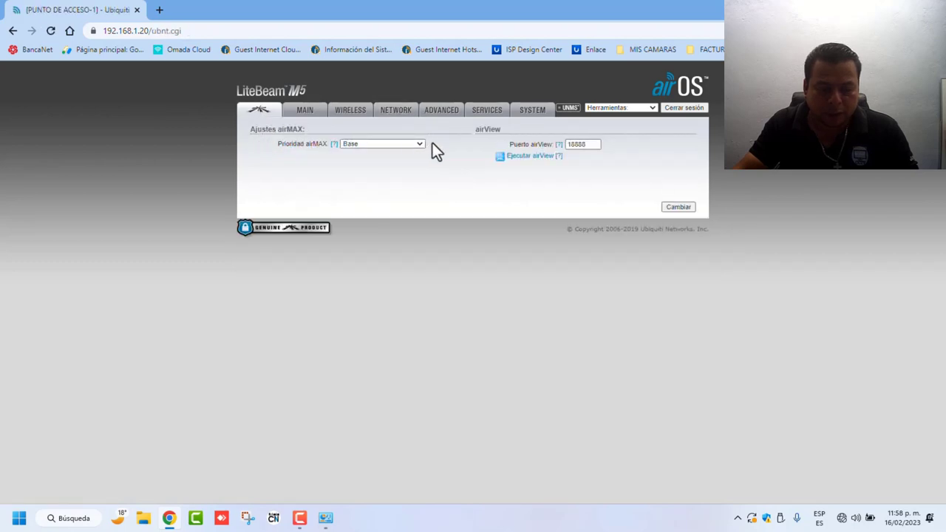
click(421, 145)
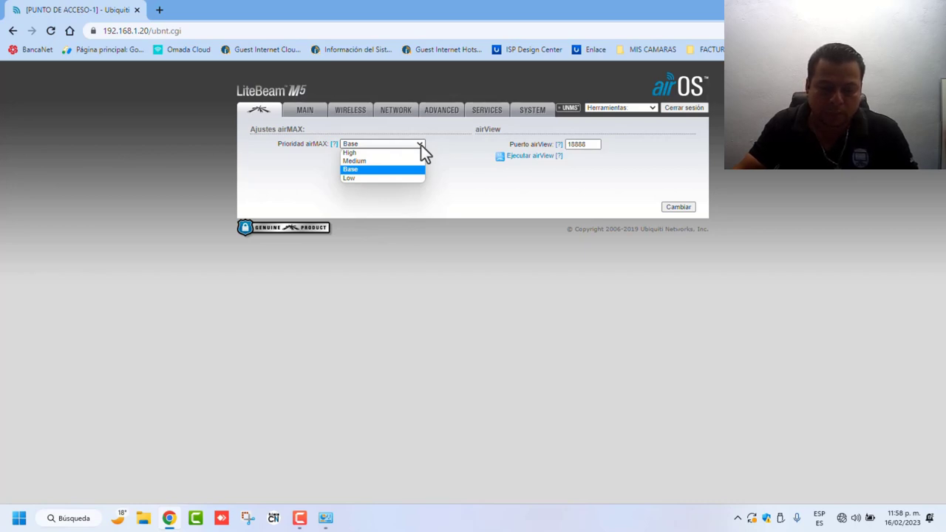
click(365, 162)
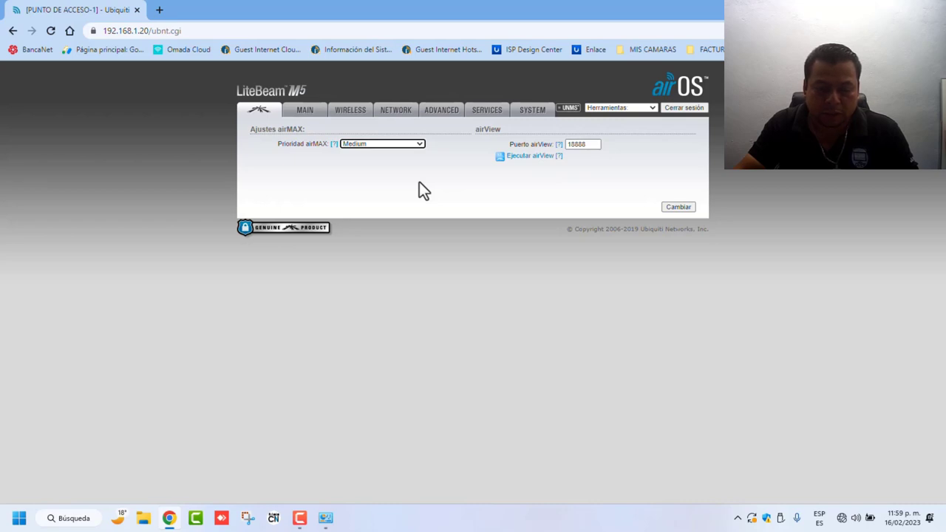
click(418, 147)
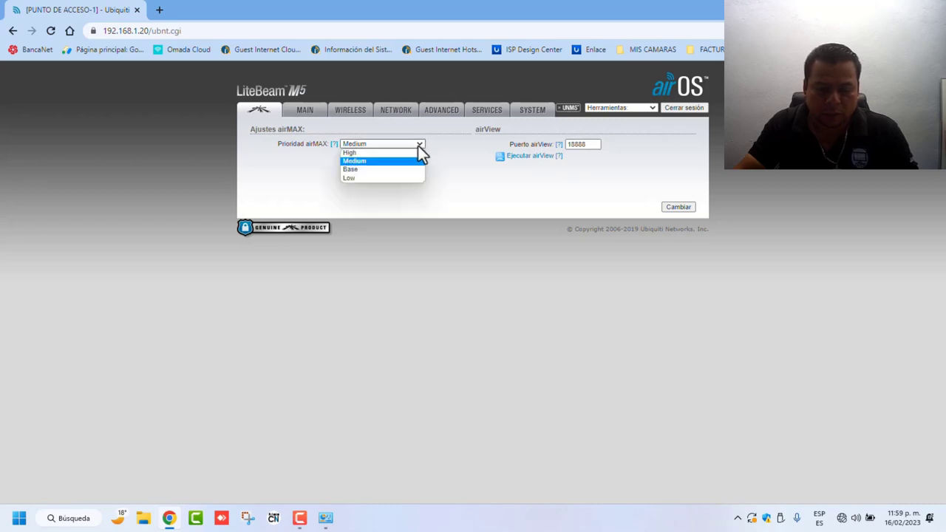
click(366, 153)
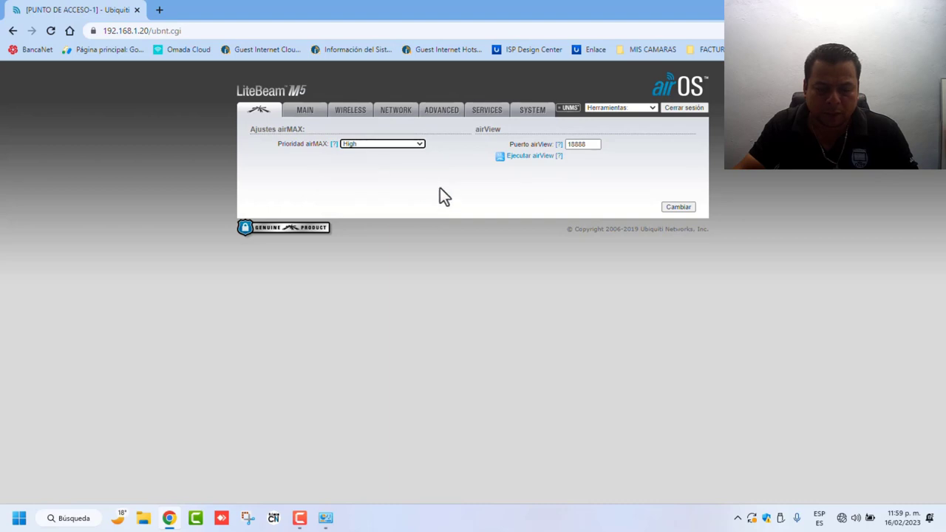
click(678, 208)
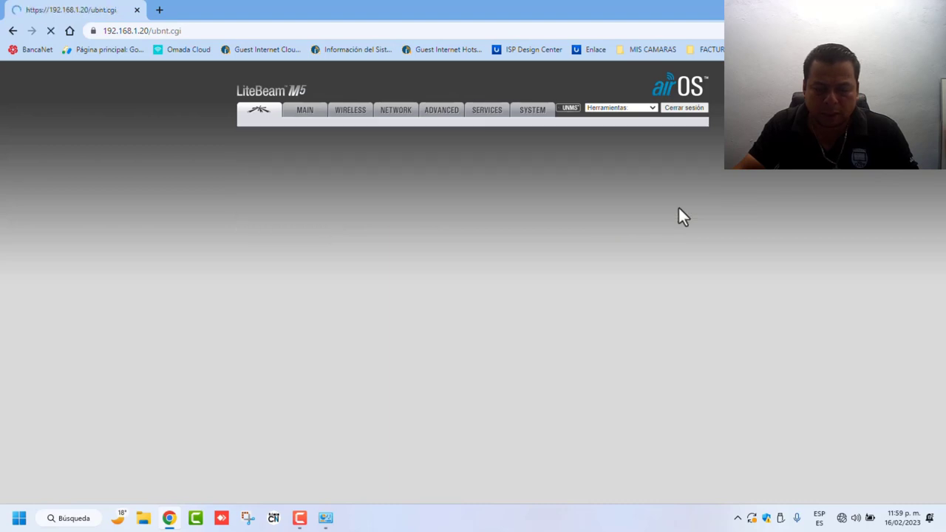
click(635, 134)
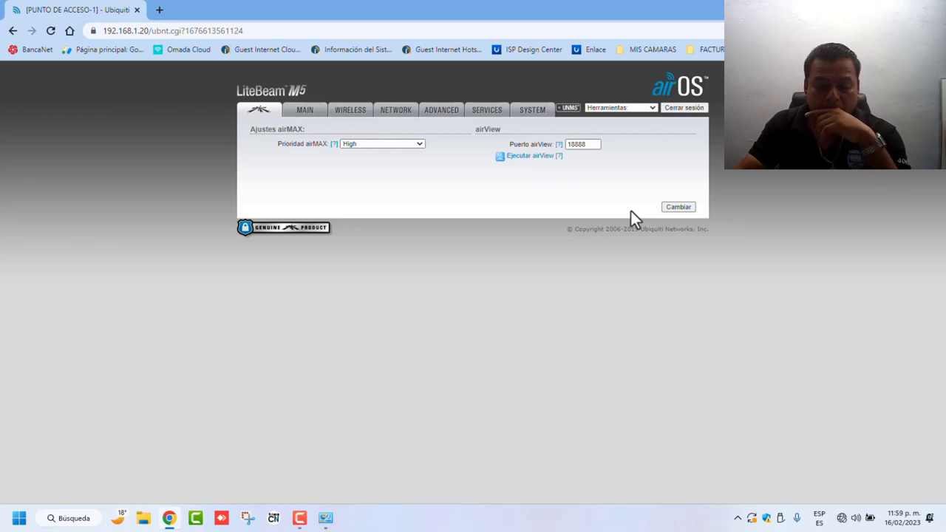
click(309, 119)
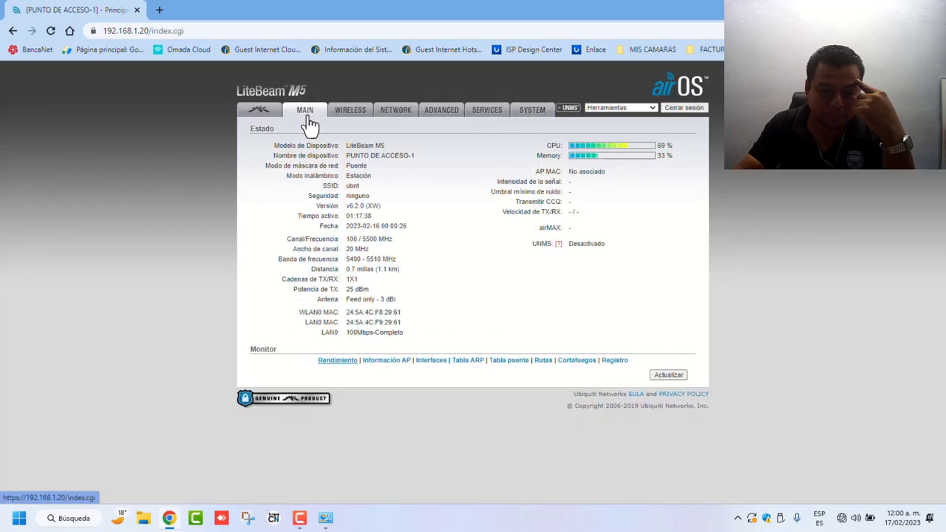
Step: On the NETWORK tab disable IPv6 and keep network mode as Puente
click(391, 116)
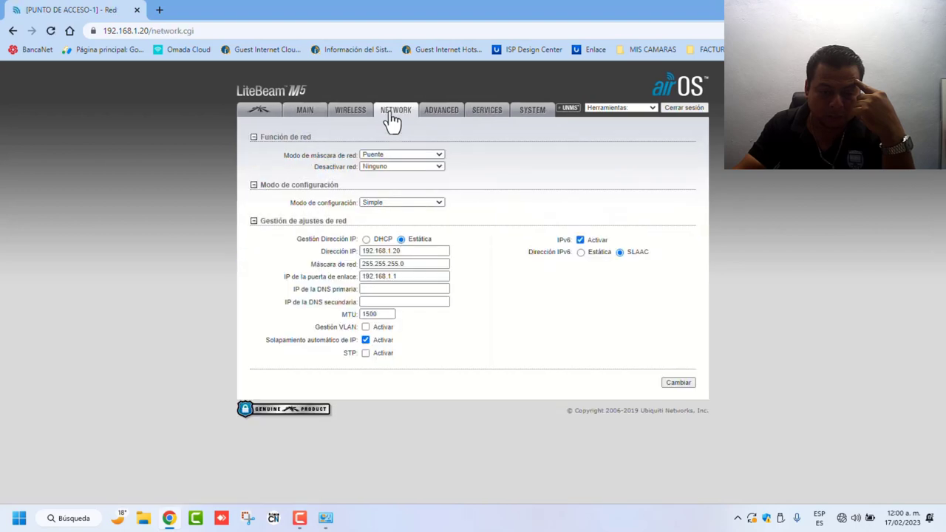
click(580, 241)
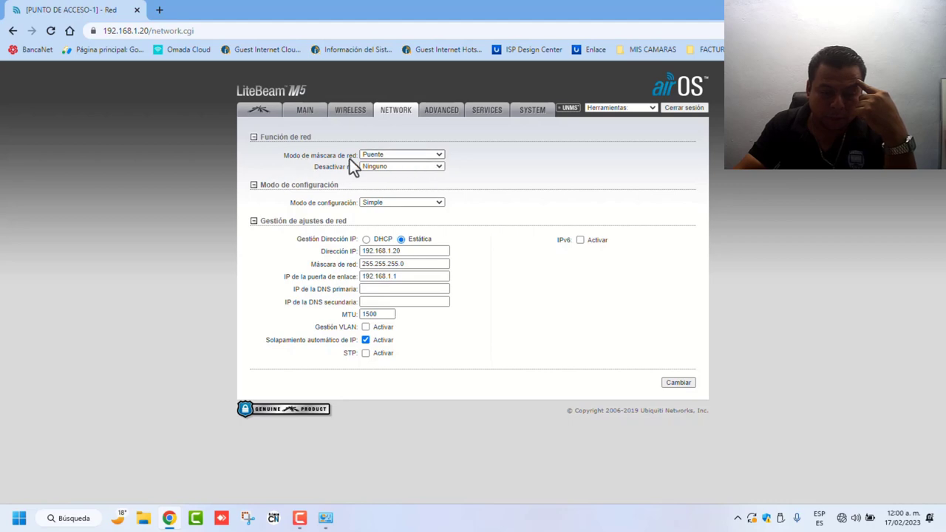
click(438, 160)
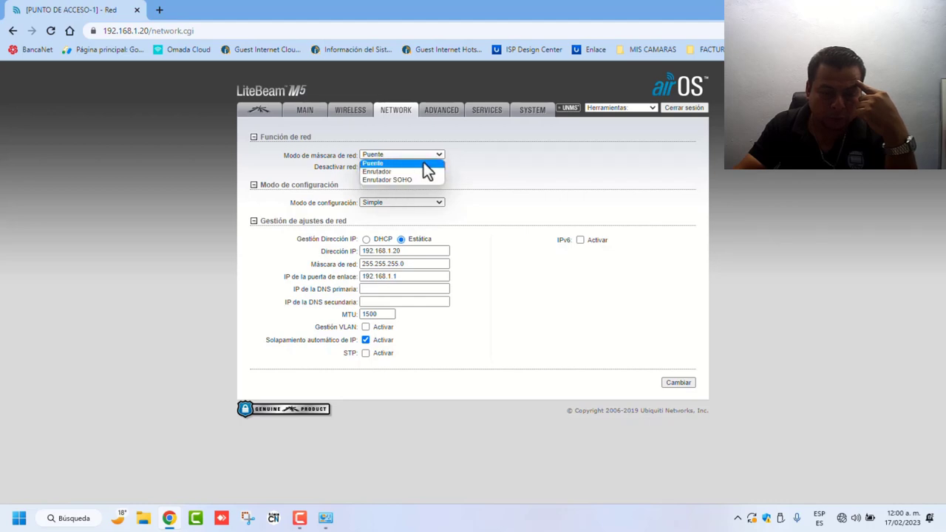
click(496, 174)
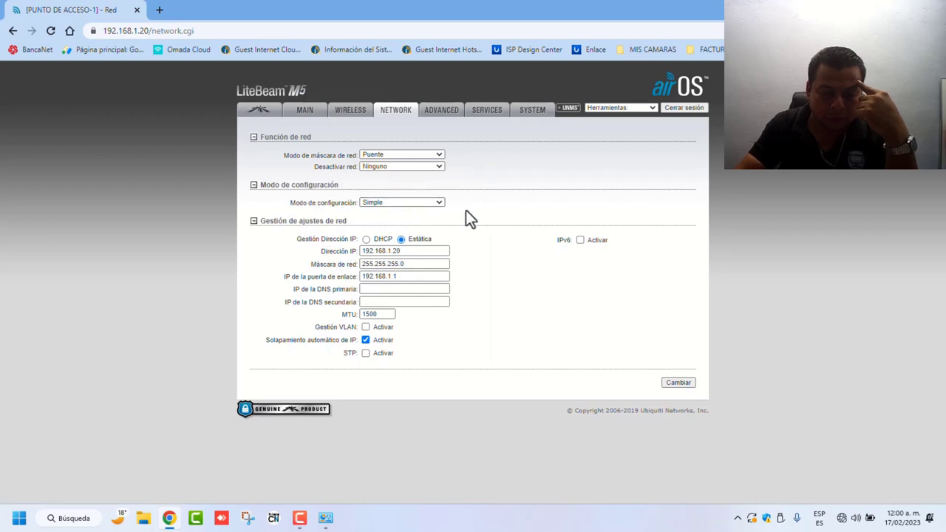
Step: Change the device IP to 192.168.1.200 and the gateway to 192.168.1.254
click(408, 252)
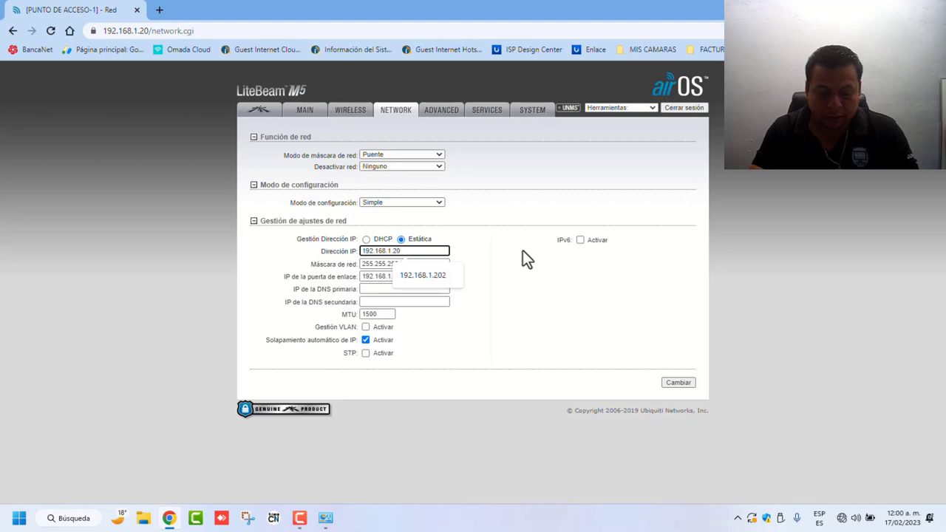
key(BackSpace)
key(BackSpace)
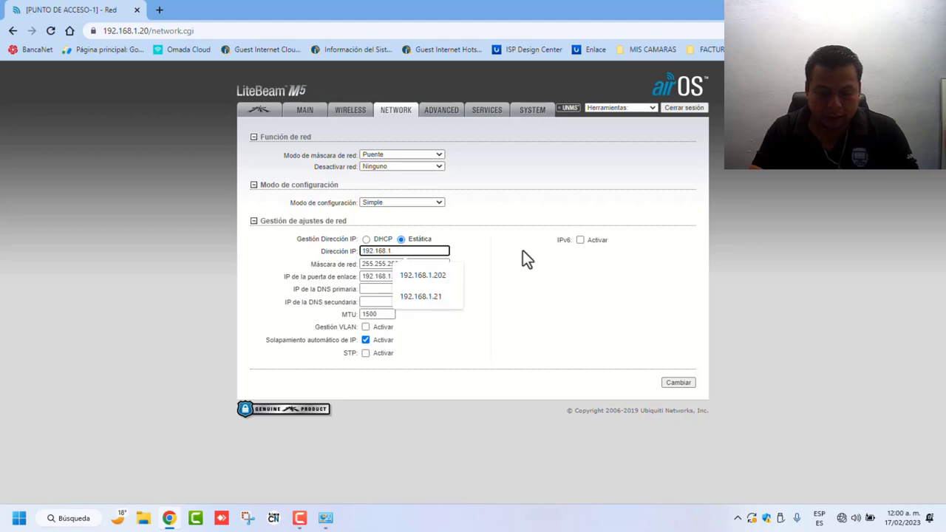
text(2)
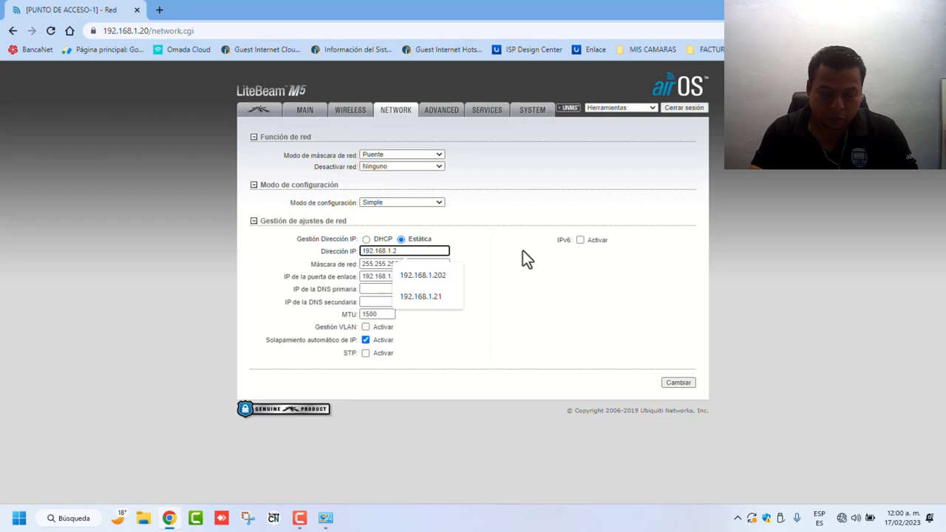
text(00)
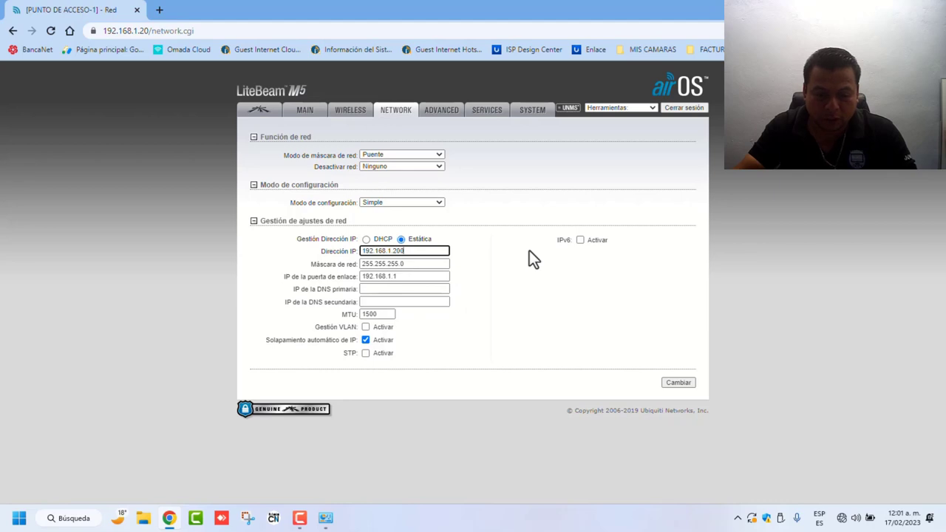
click(427, 279)
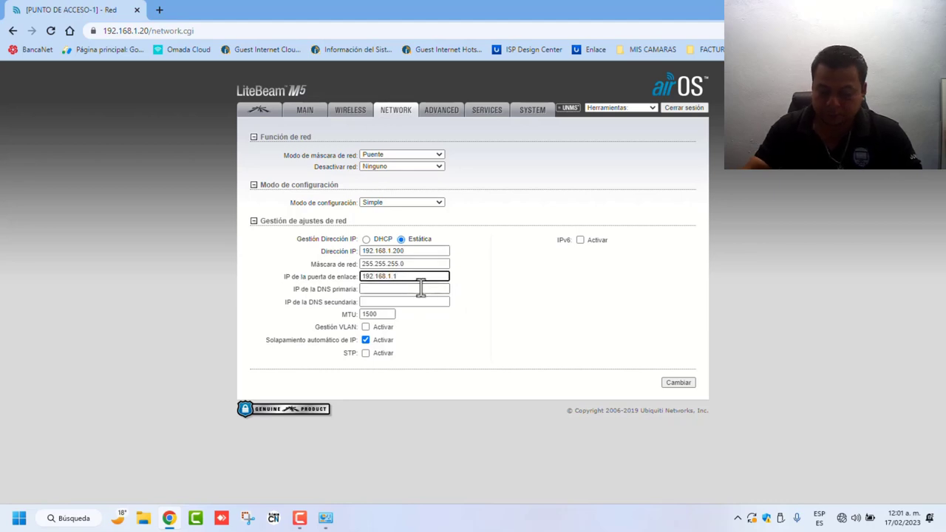
key(BackSpace)
text(254)
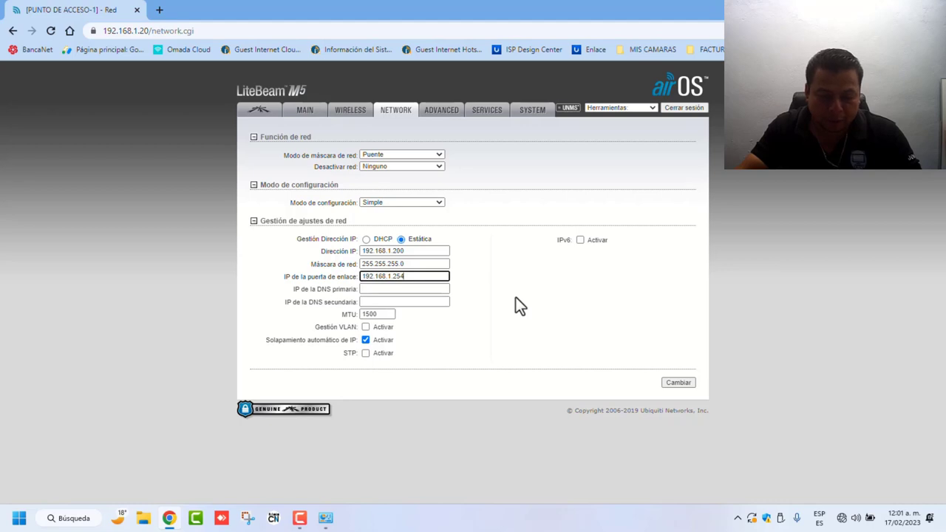
Step: Set DNS servers 8.8.8.8 and 8.8.4.4, then save and apply the network settings
click(375, 290)
click(401, 314)
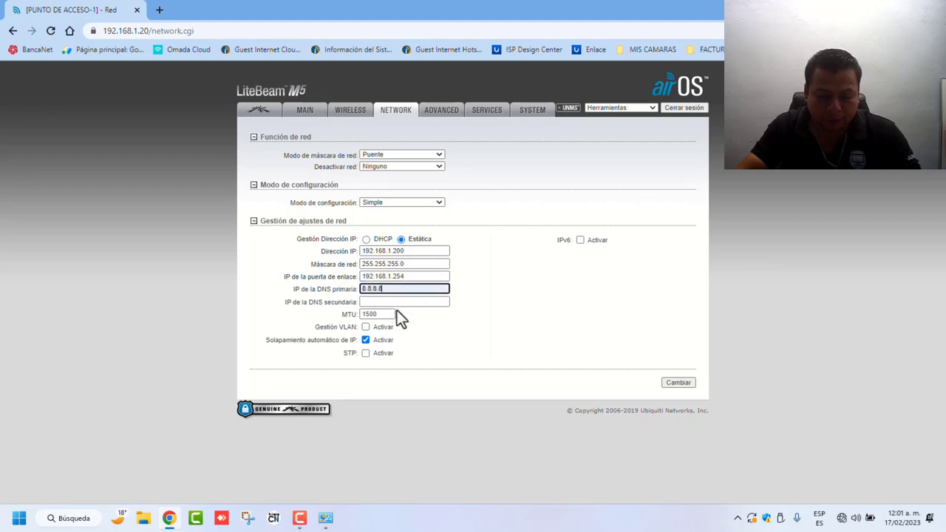
click(397, 302)
click(413, 327)
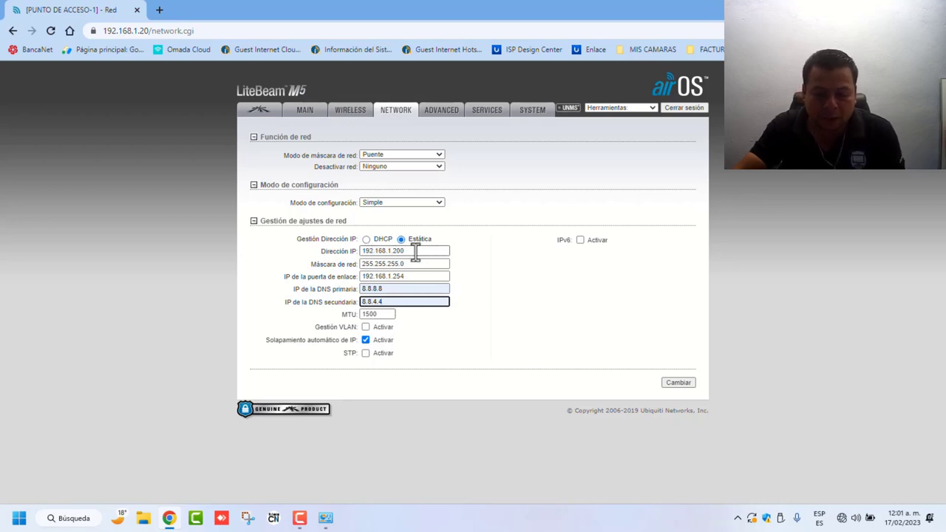
click(416, 253)
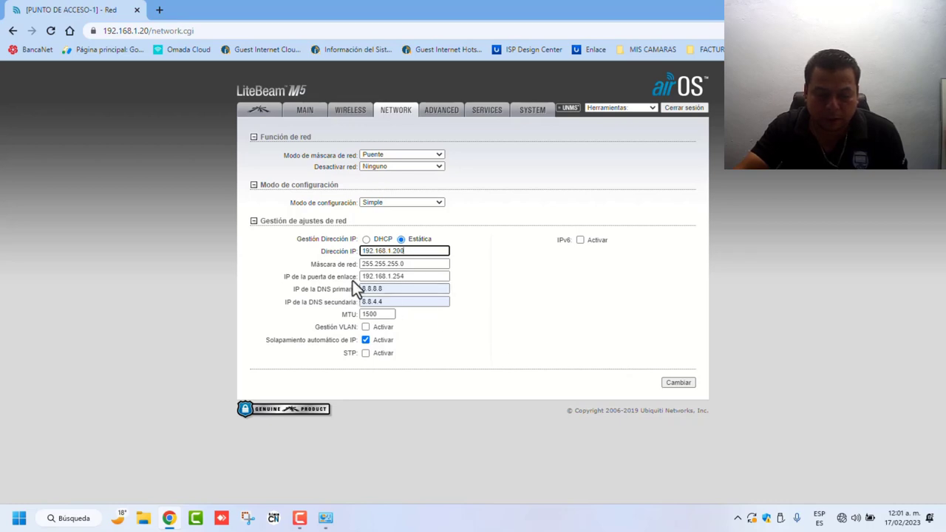
drag(411, 275, 355, 279)
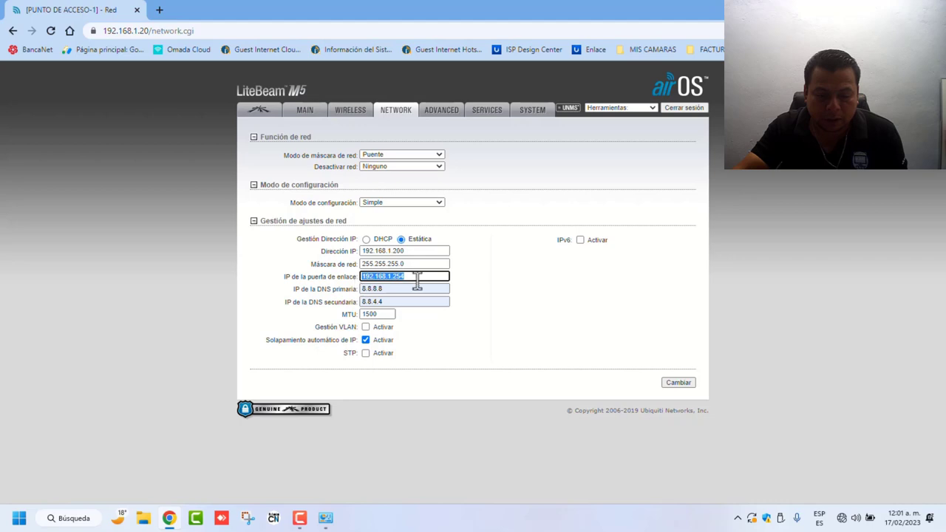
click(484, 283)
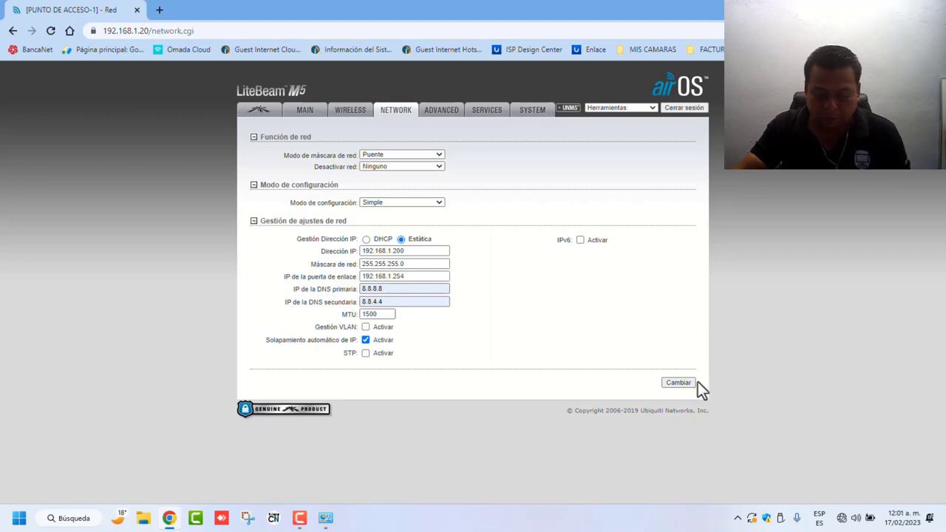
click(675, 385)
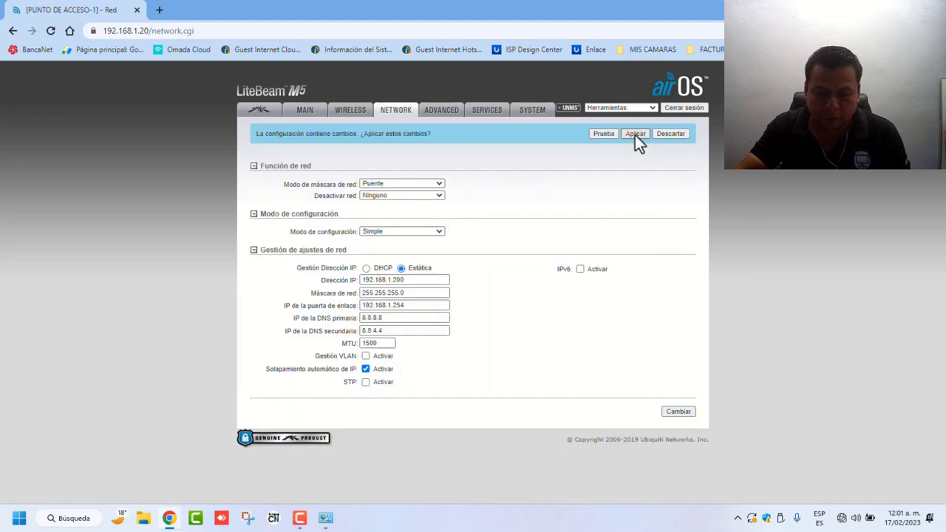
click(635, 133)
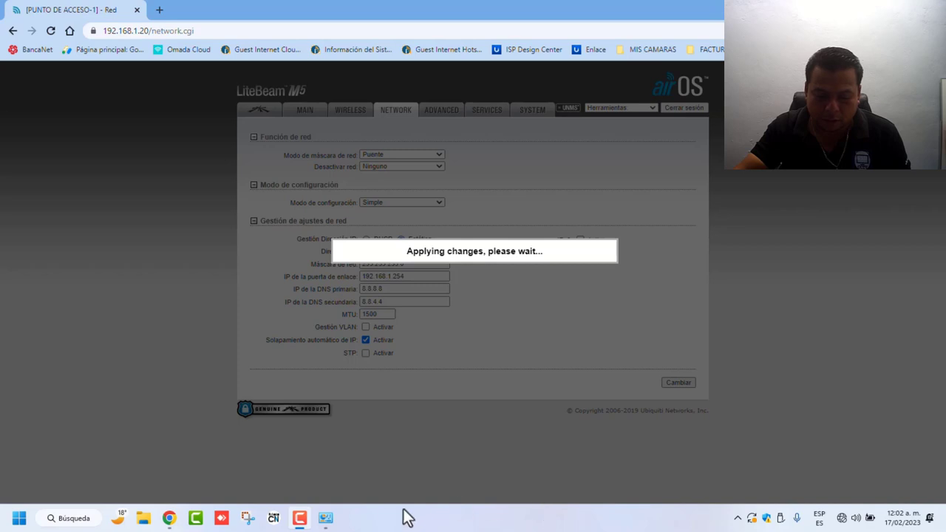
Step: Set the Ethernet adapter's IPv4 default gateway to 192.168.1.200 and apply the settings
click(325, 517)
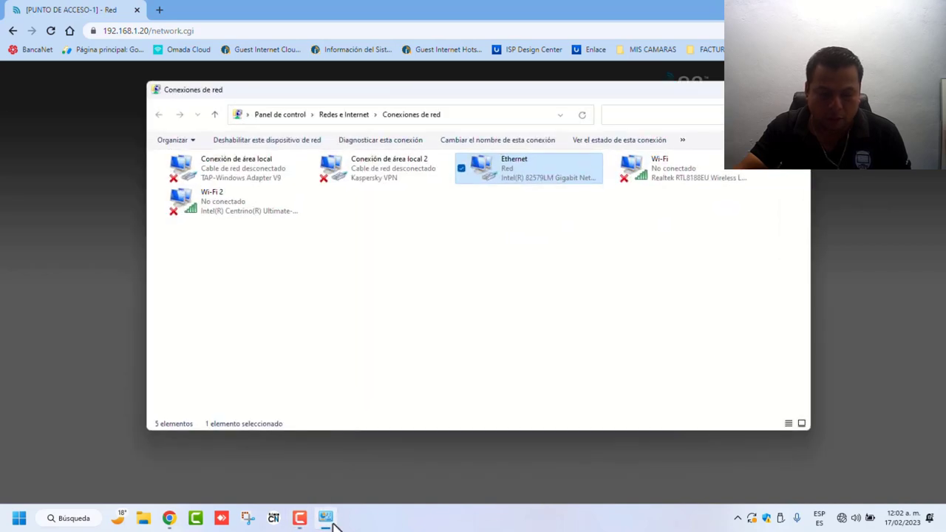
right_click(485, 167)
click(543, 282)
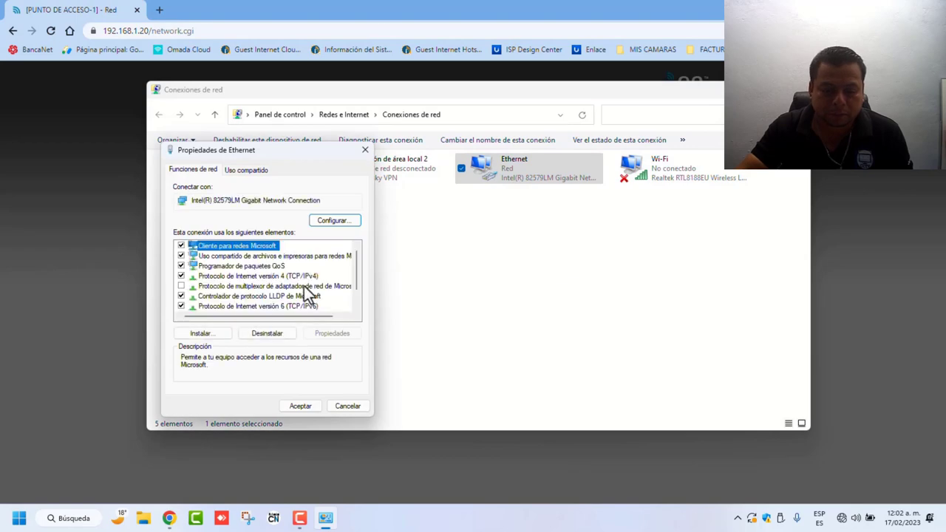
click(282, 277)
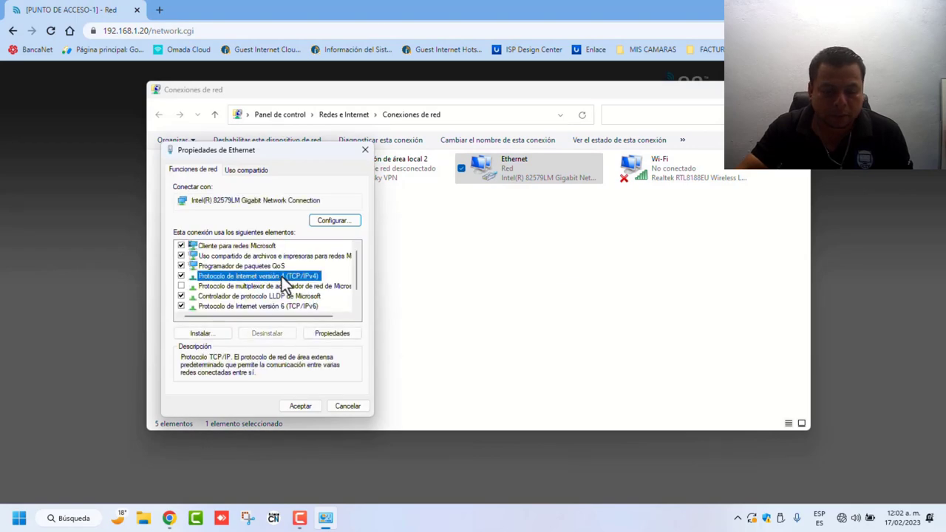
click(338, 337)
click(381, 326)
text(00)
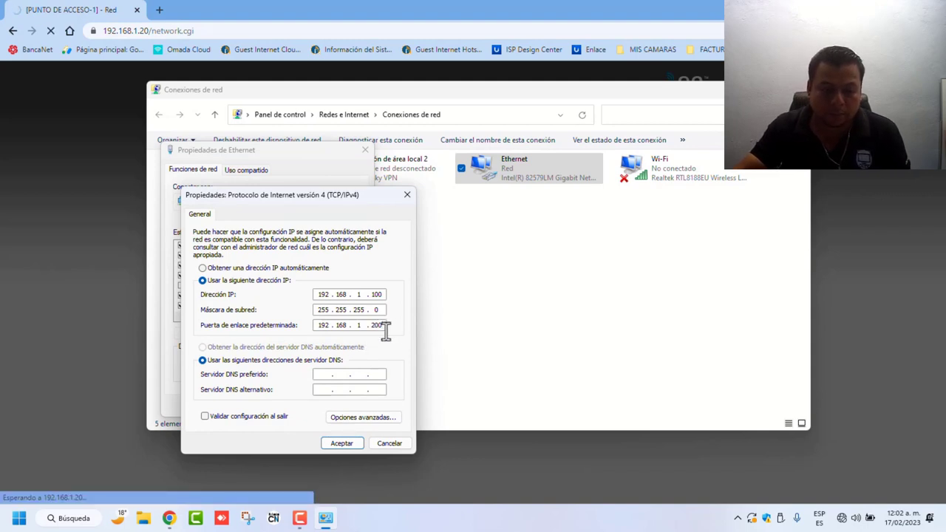
click(344, 443)
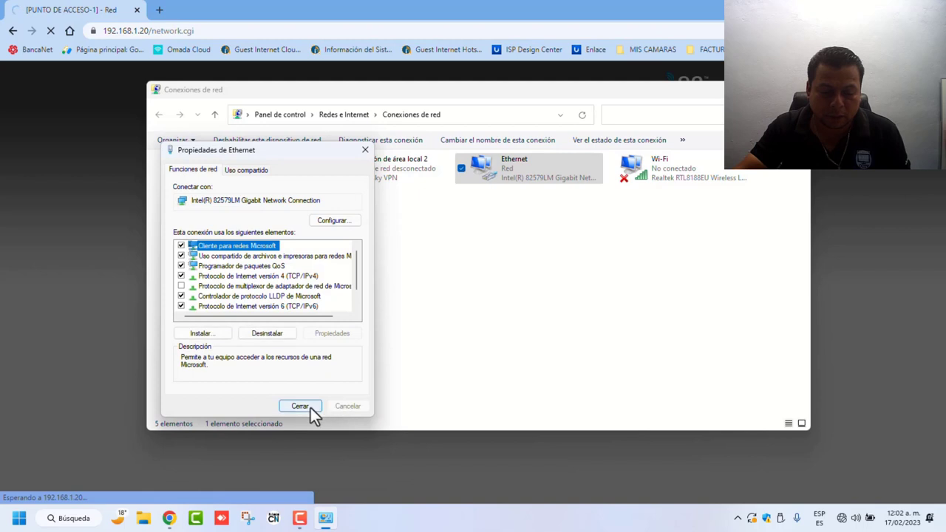
click(309, 406)
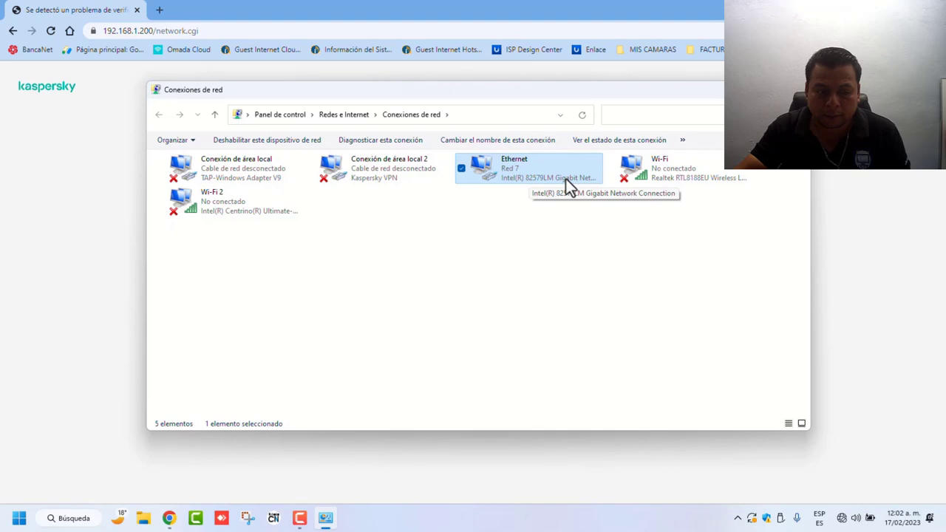
Step: Bypass Kaspersky's untrusted-certificate warning and proceed to the device at 192.168.1.200
click(98, 259)
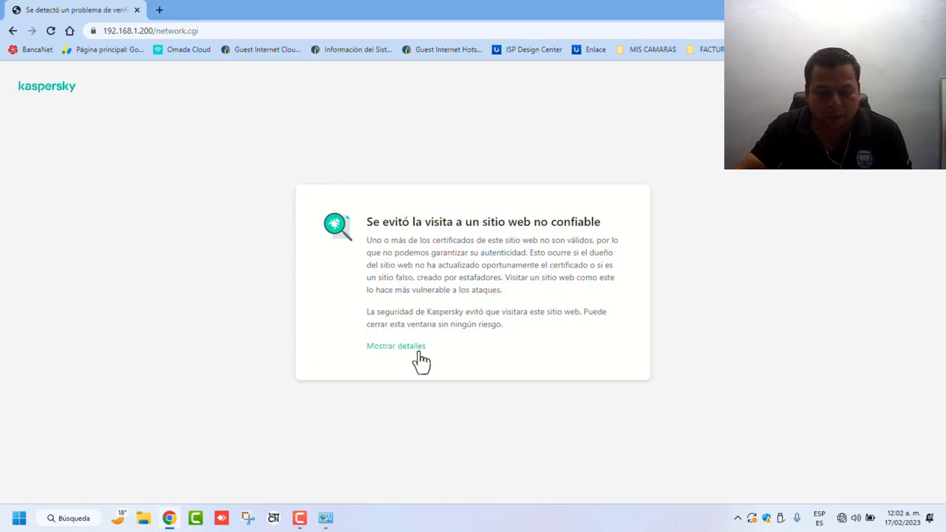
click(391, 348)
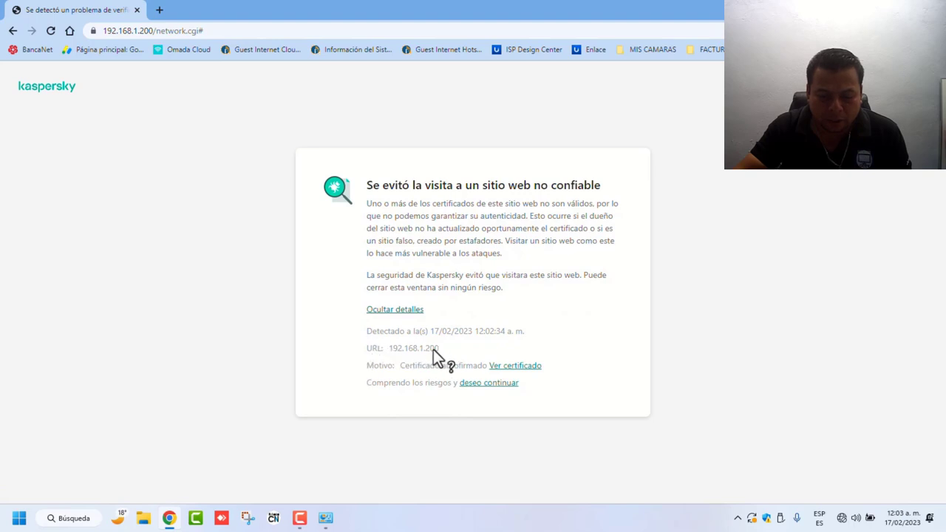
drag(392, 353, 390, 354)
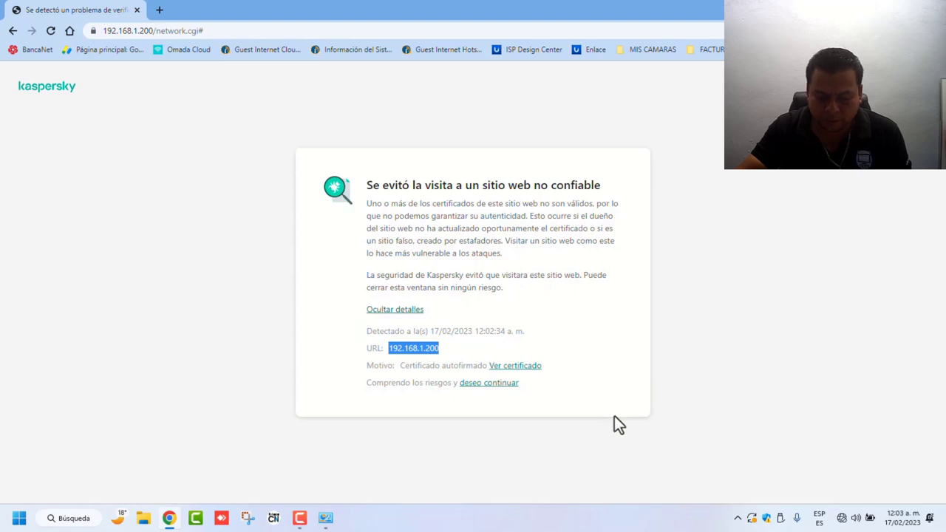
click(498, 389)
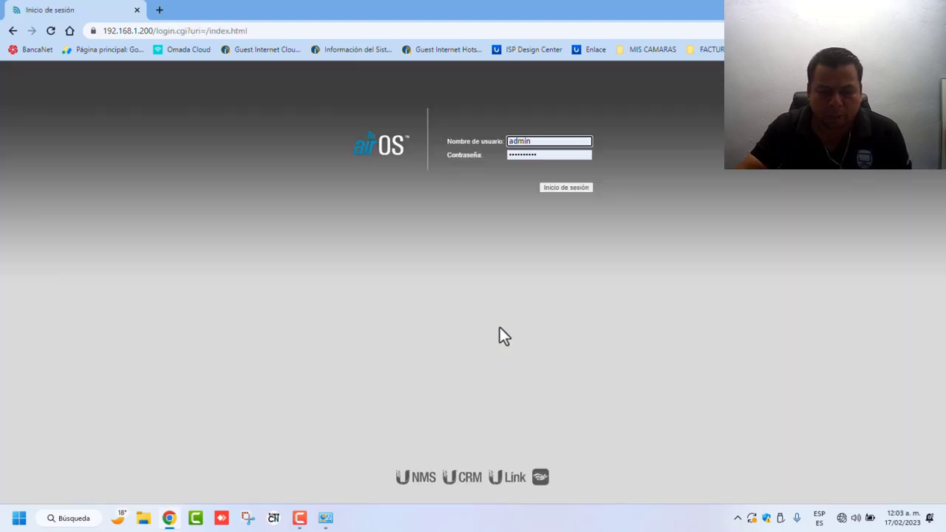
Step: Log in to the LiteBeam with username ubnt and the device password
drag(553, 140, 494, 145)
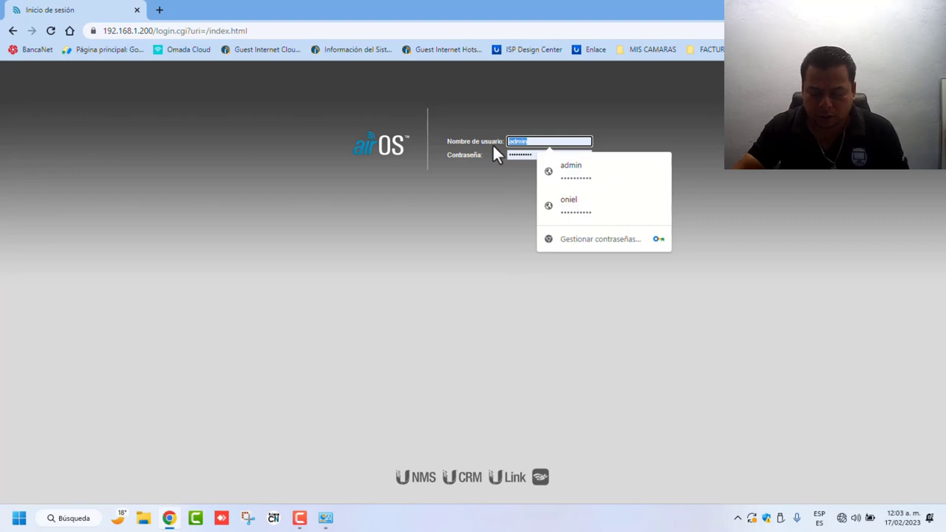
text(ubnt)
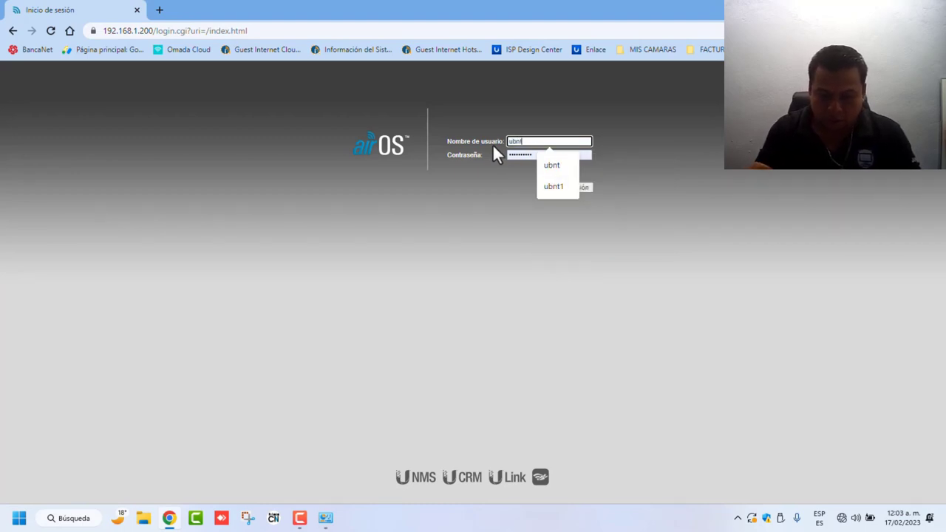
key(Tab)
text(ubnt1)
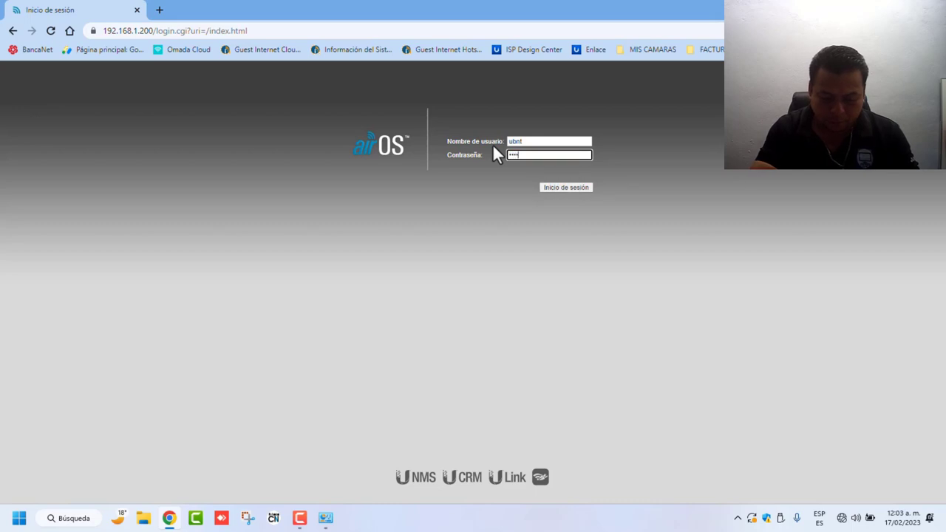
click(573, 187)
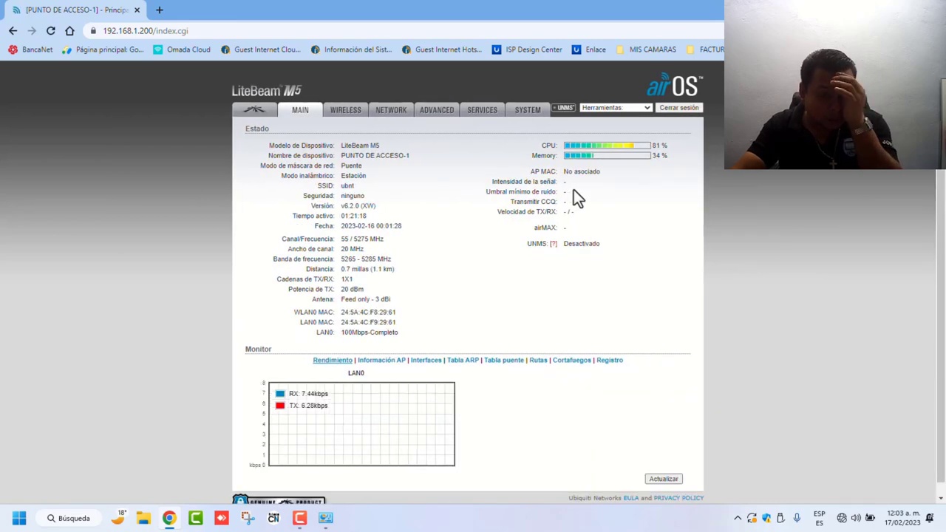
Step: On the WIRELESS page, set the mode to Punto de acceso (WDS) and erase the 'ubnt' SSID
click(346, 111)
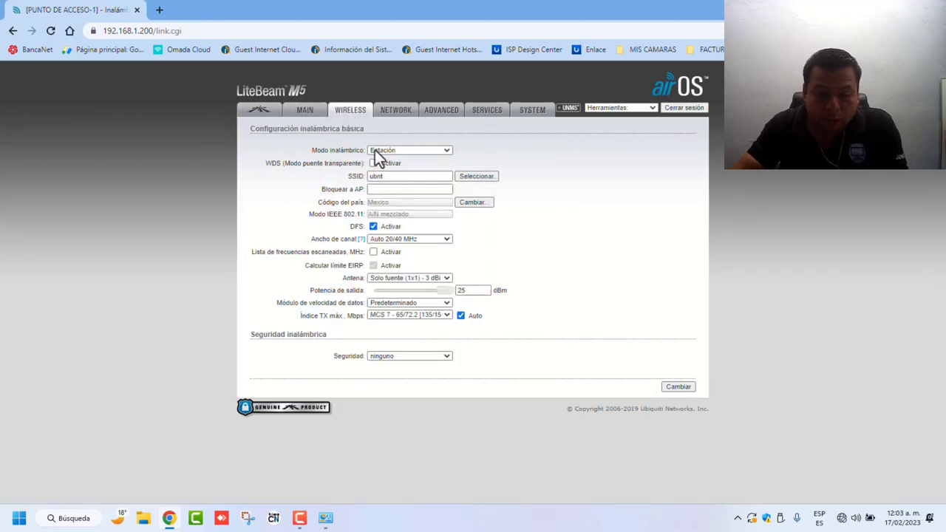
click(447, 152)
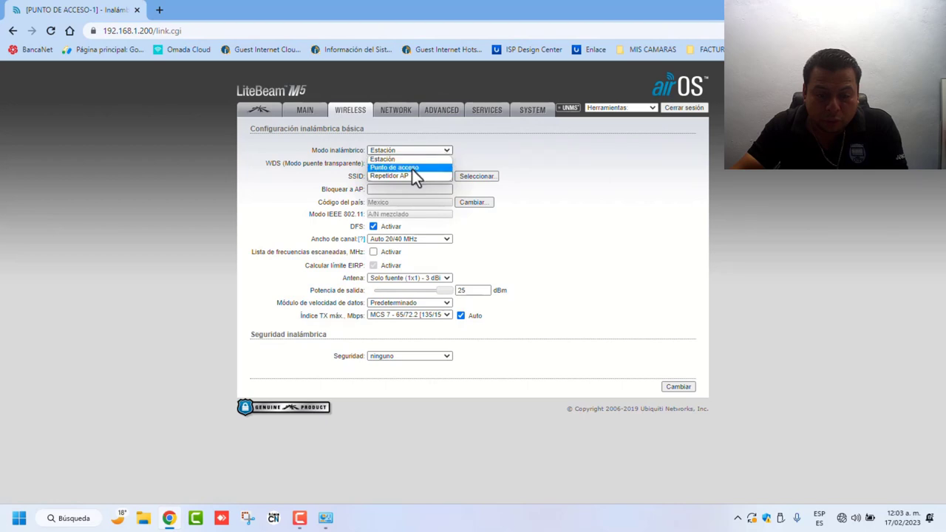
click(394, 168)
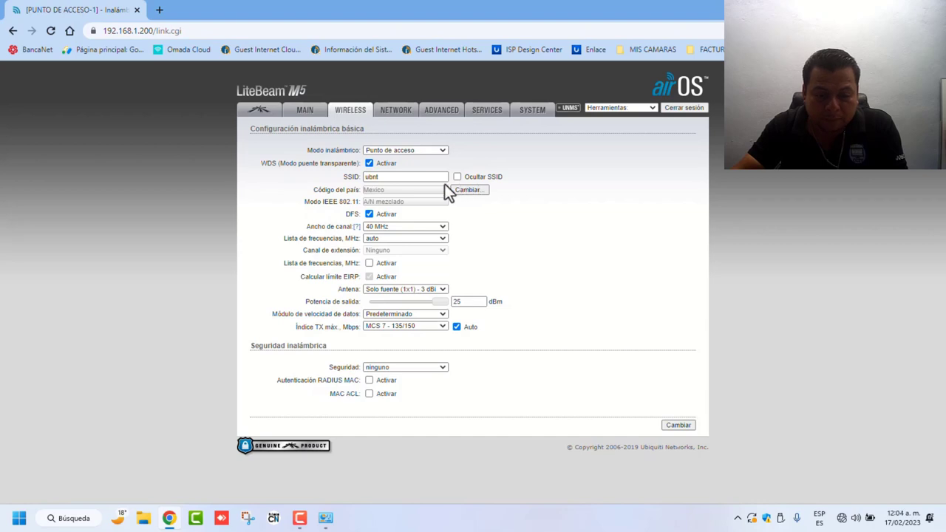
click(424, 177)
key(BackSpace)
key(BackSpace)
key(BackSpace)
key(BackSpace)
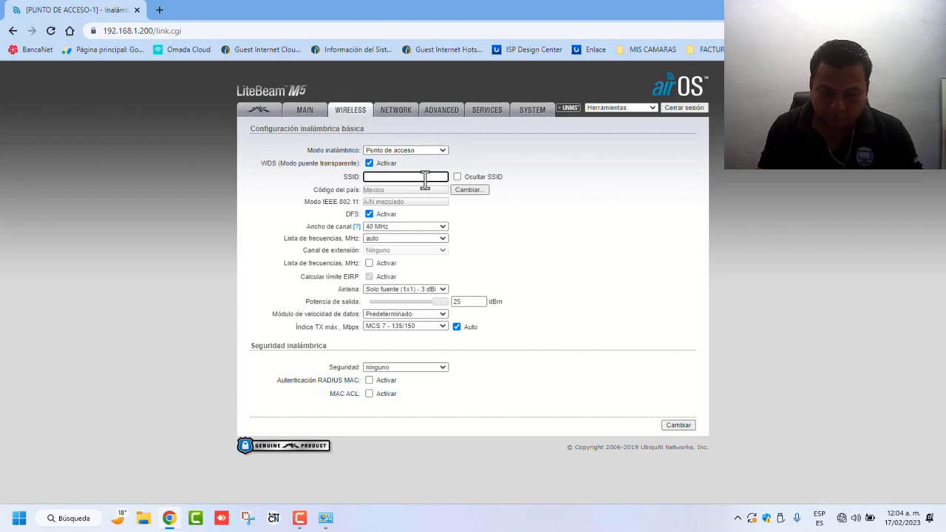
Step: Enter 'ACCESO A INTERNET' as the SSID, correcting the initial mistyped text
text(punto)
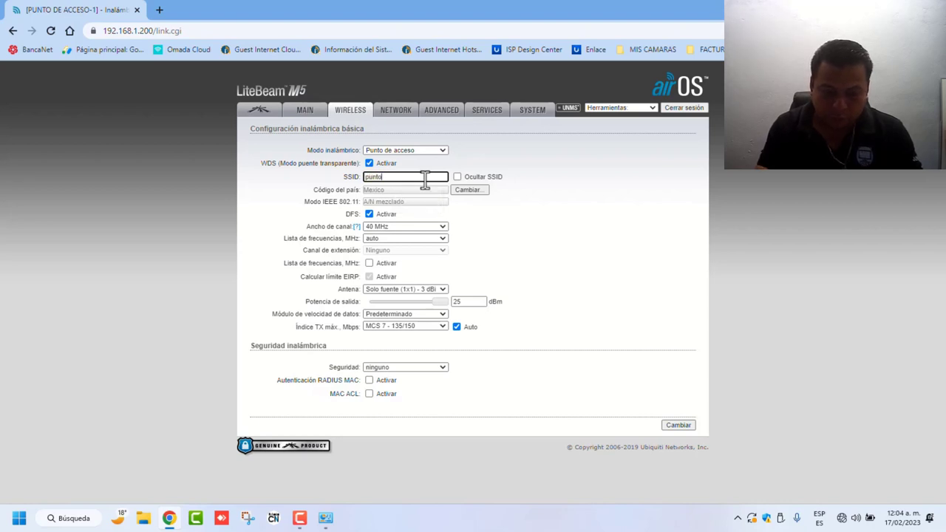
key(BackSpace)
key(BackSpace)
key(BackSpace)
key(BackSpace)
key(BackSpace)
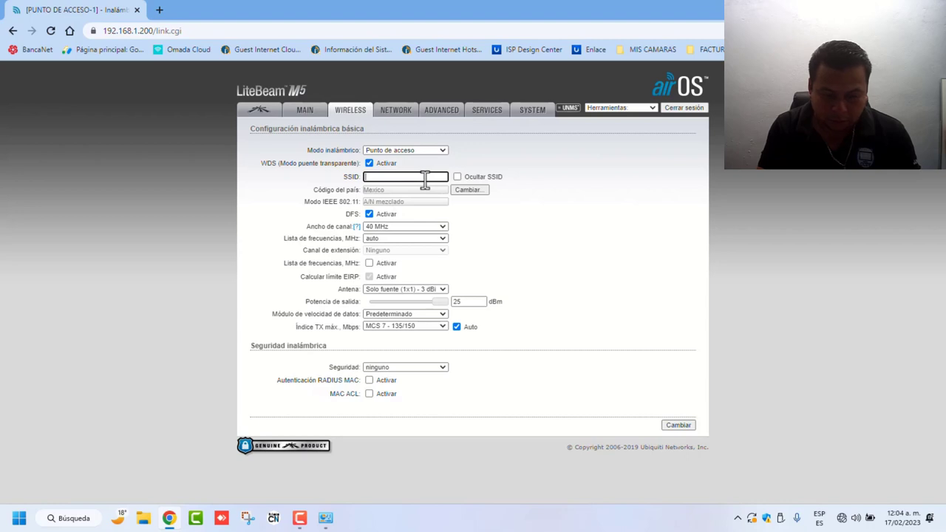
text(ACC)
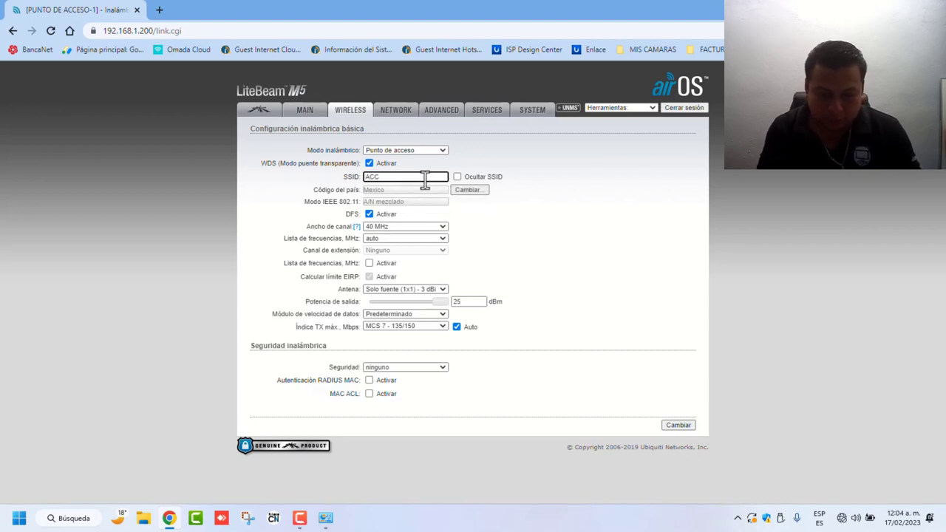
text(ESO INTERNET)
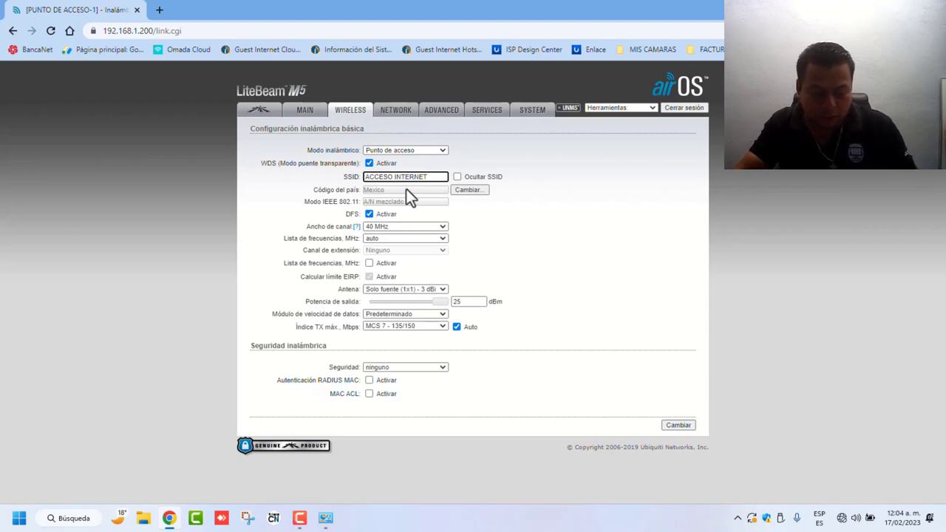
text(A)
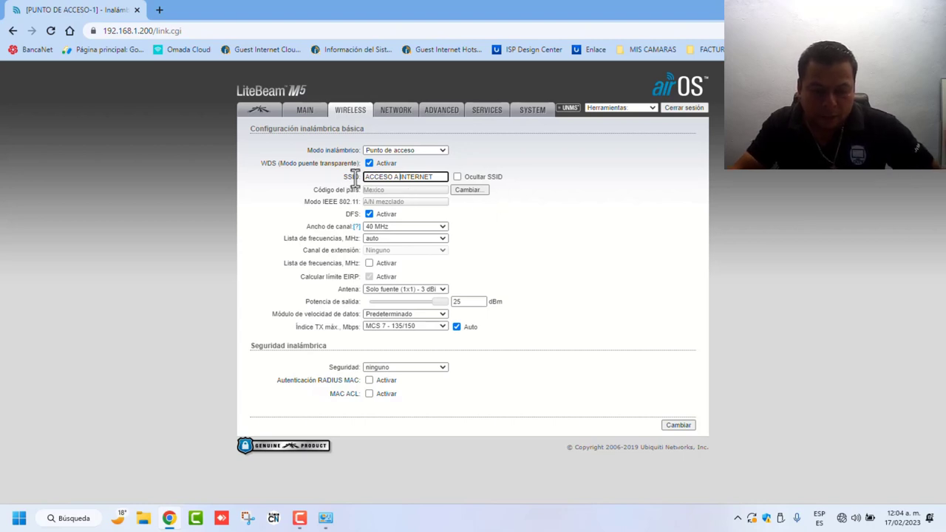
Step: Check the Ancho de canal choices, leave the channel width at 40 MHz, and list the frequencies
click(434, 227)
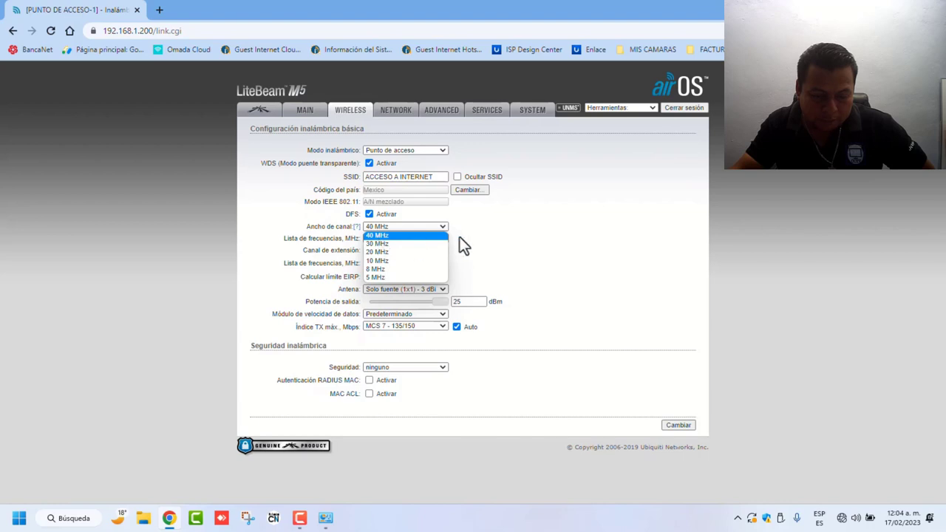
click(510, 231)
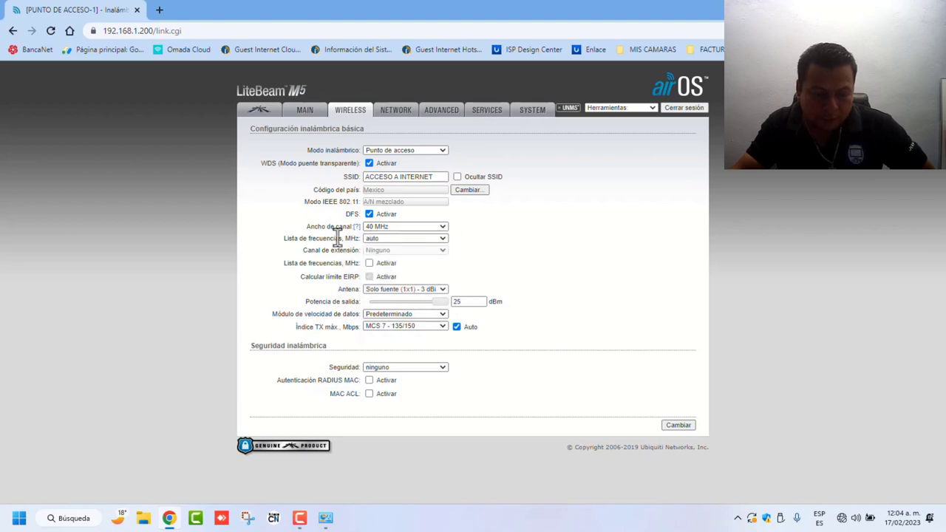
click(424, 228)
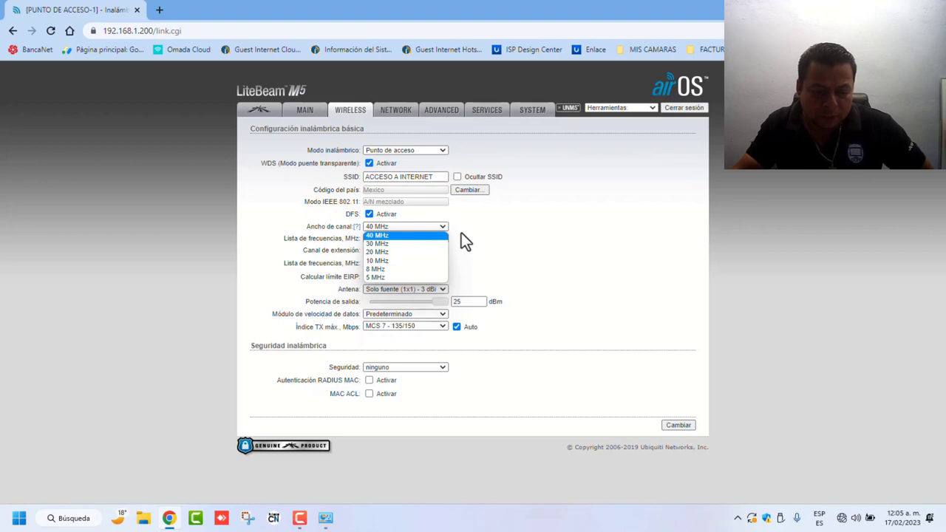
click(476, 229)
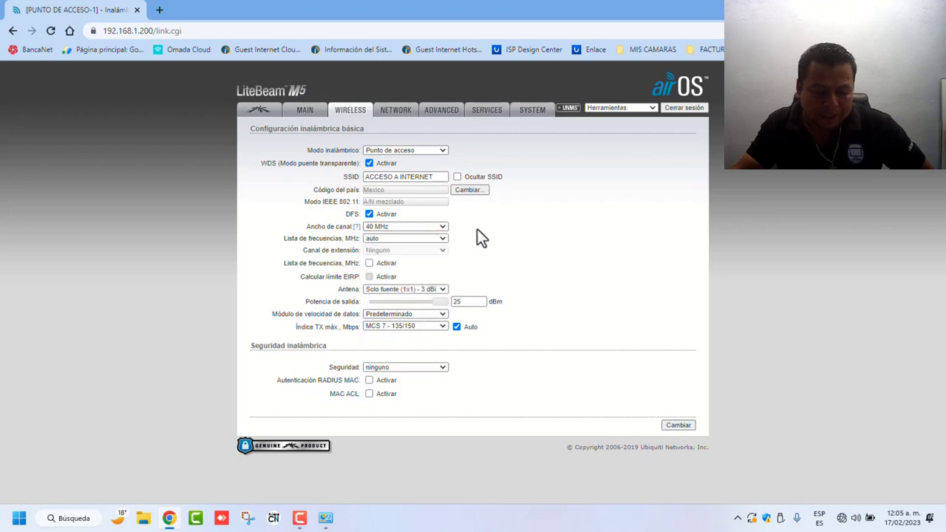
click(439, 227)
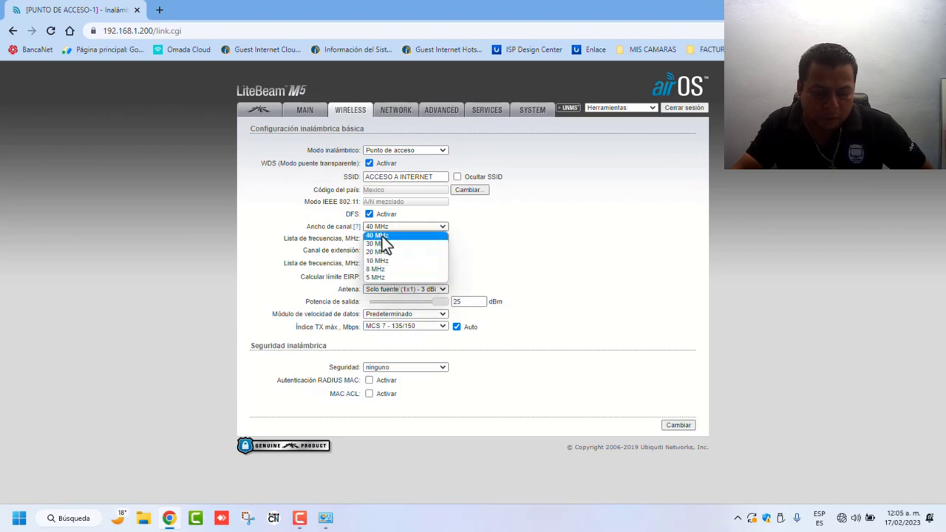
click(377, 236)
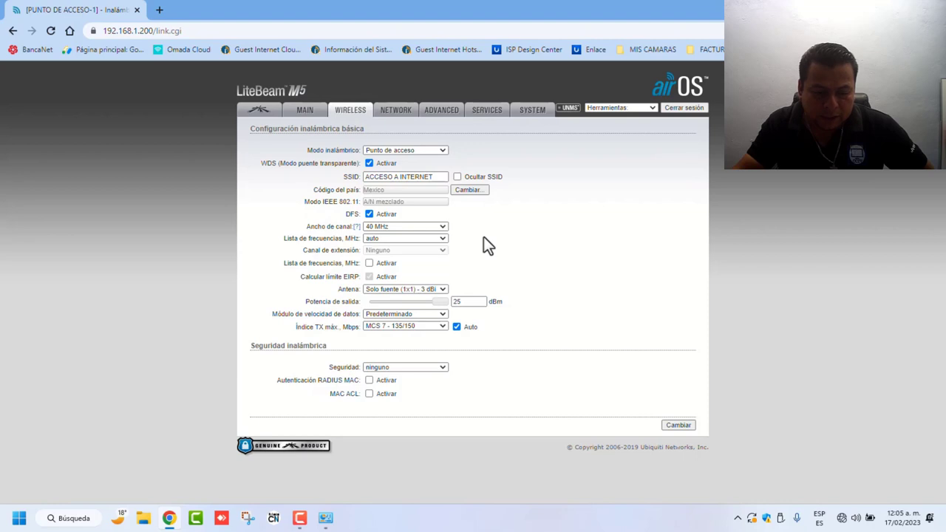
click(442, 228)
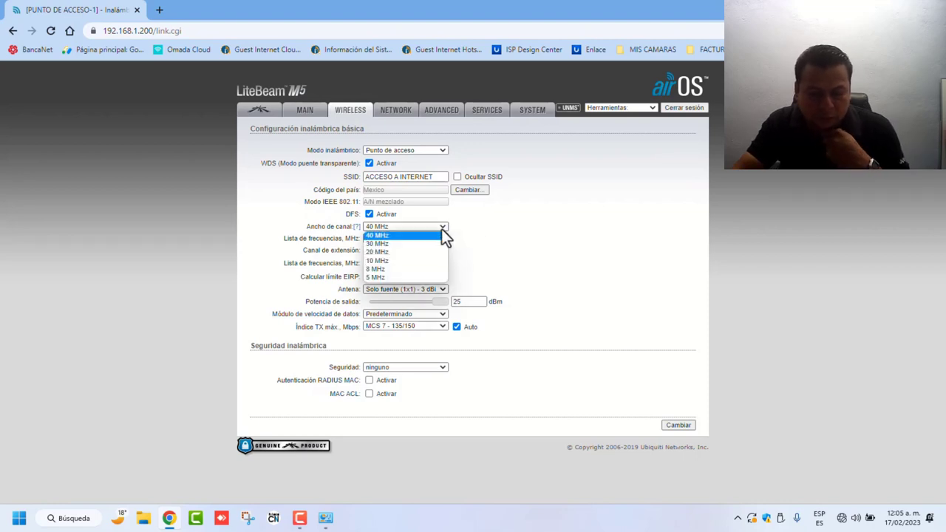
click(500, 224)
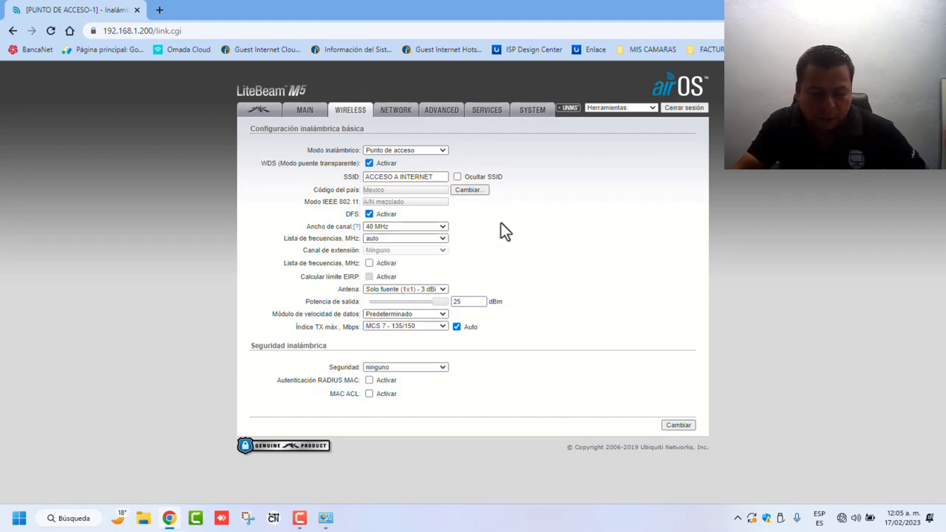
click(436, 242)
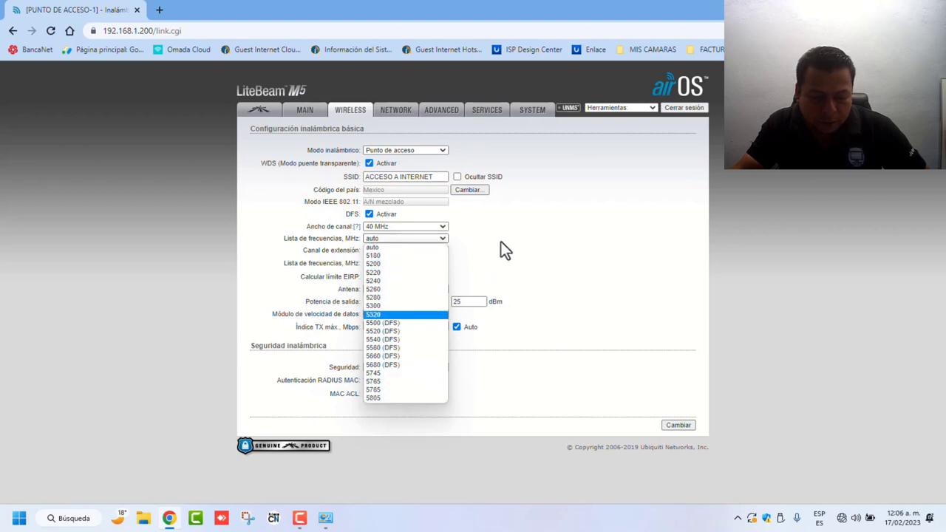
Step: Set the frequency to 5785 MHz and enable the frequency list, leaving its editor unchanged
click(376, 390)
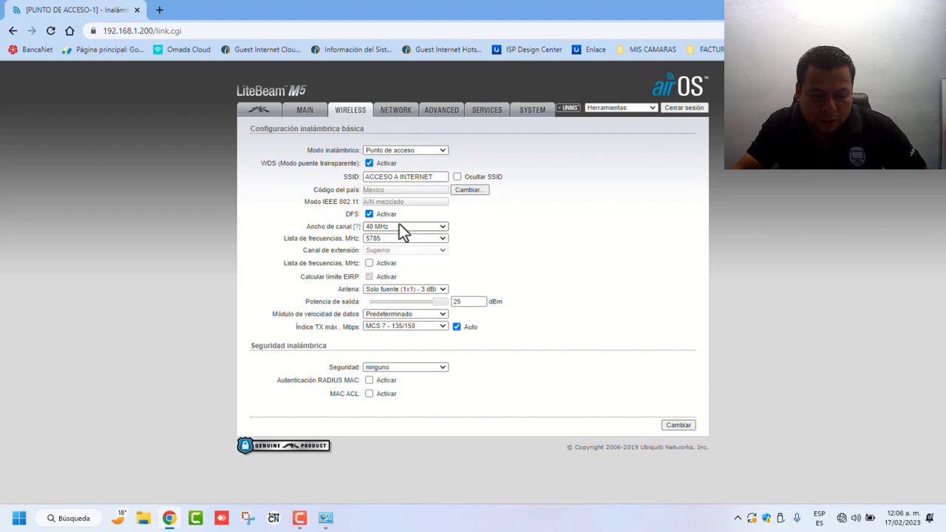
click(370, 263)
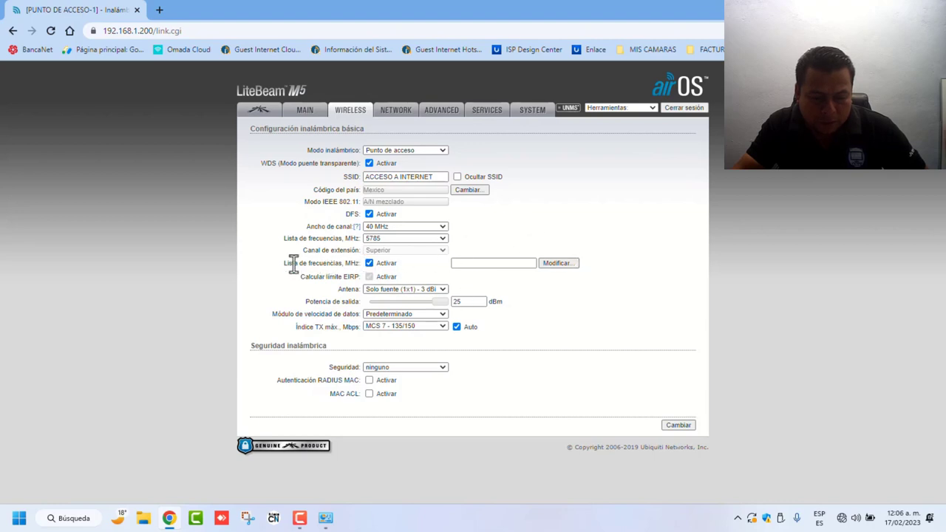
click(564, 263)
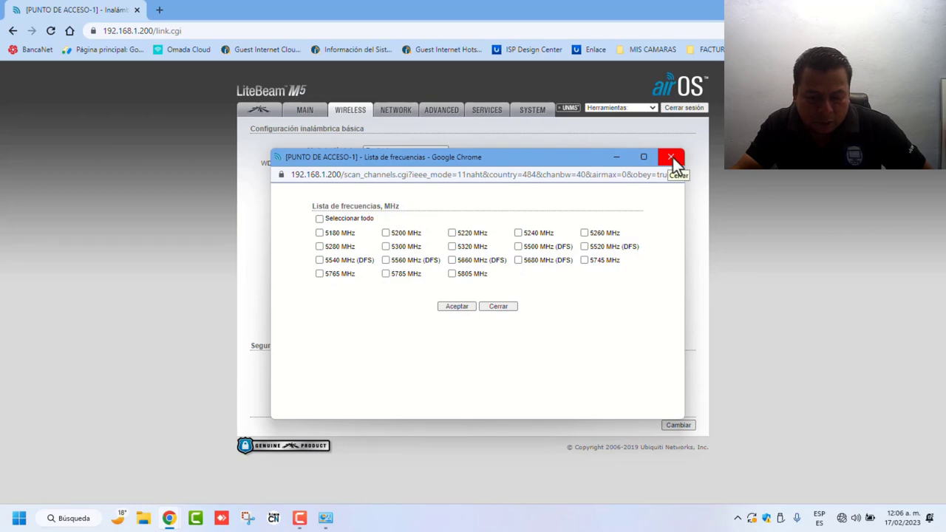
click(671, 157)
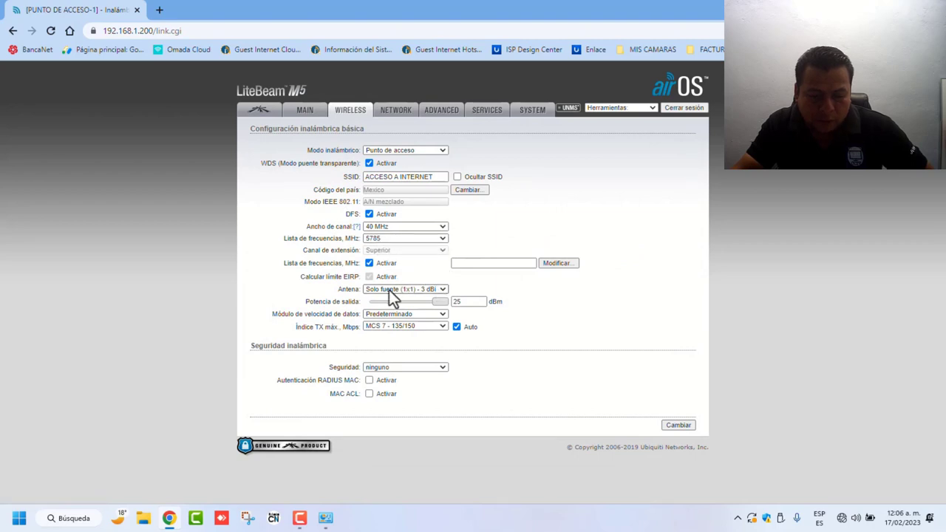
drag(440, 302, 391, 304)
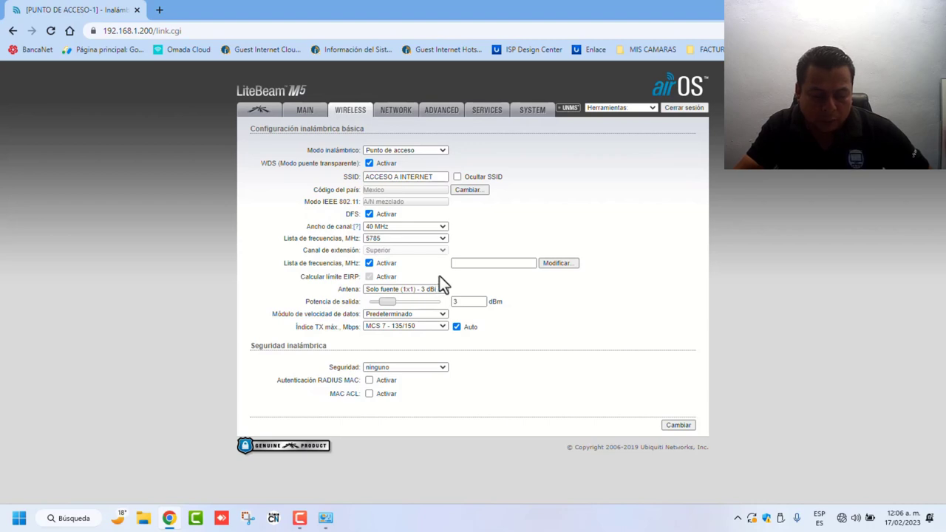
click(443, 316)
click(539, 303)
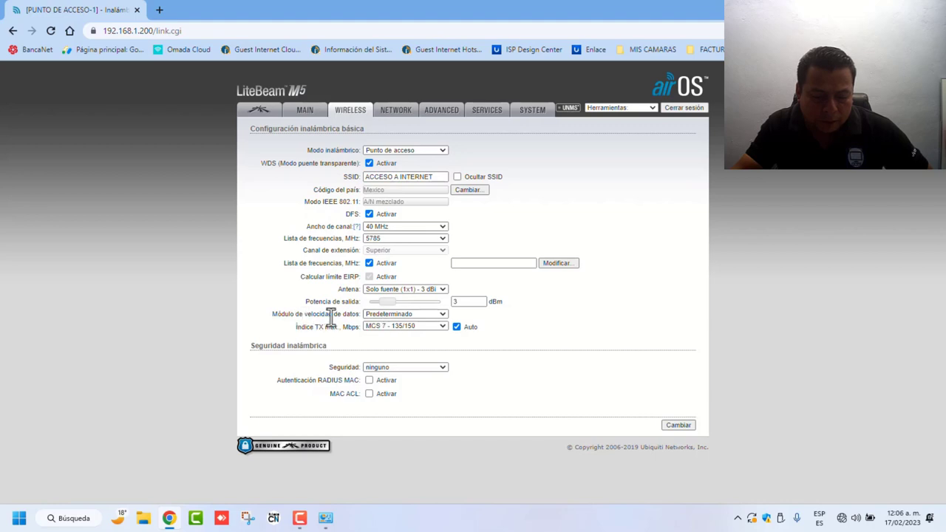
click(443, 327)
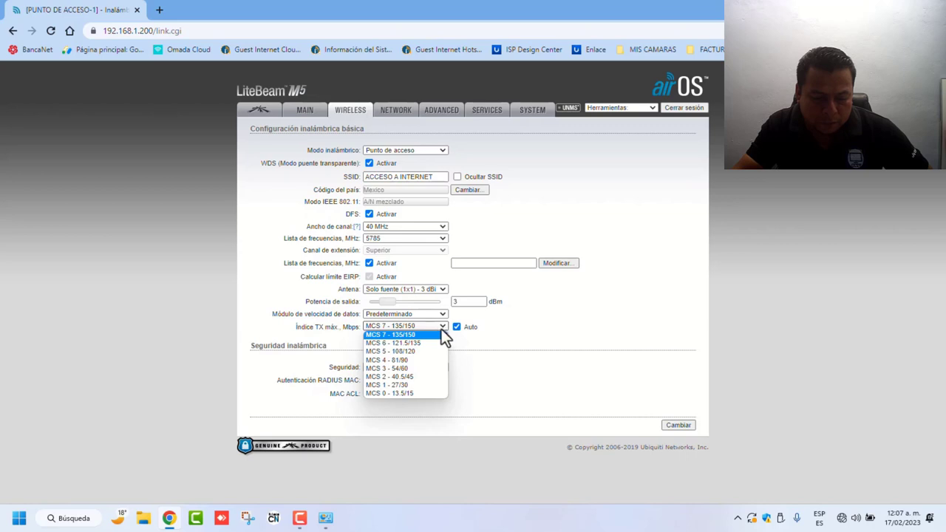
click(412, 335)
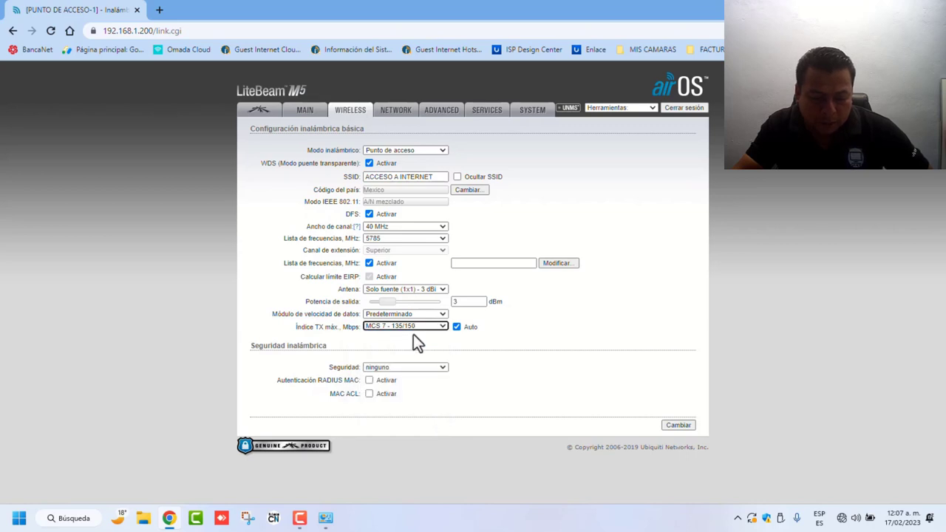
Step: Set security to WPA2-AES with PSK authentication and fill in the saved pre-shared key
click(444, 368)
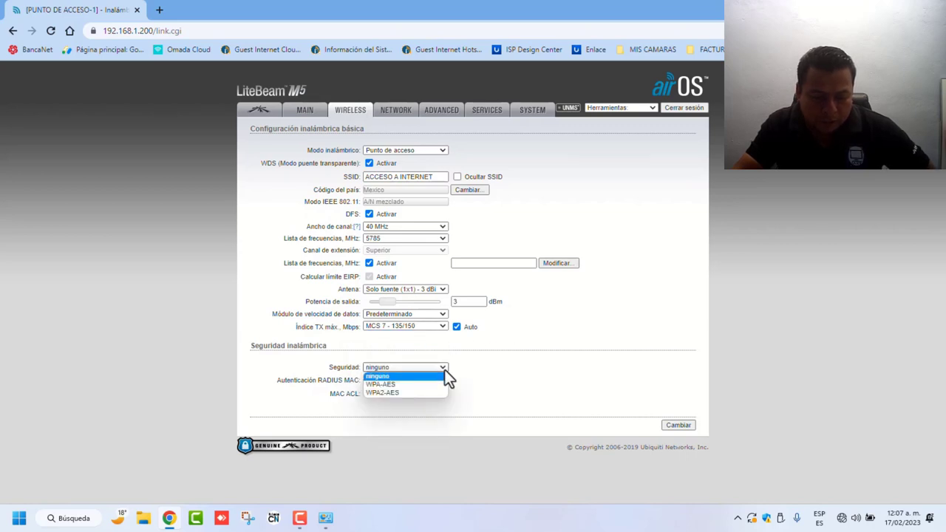
click(530, 350)
click(440, 367)
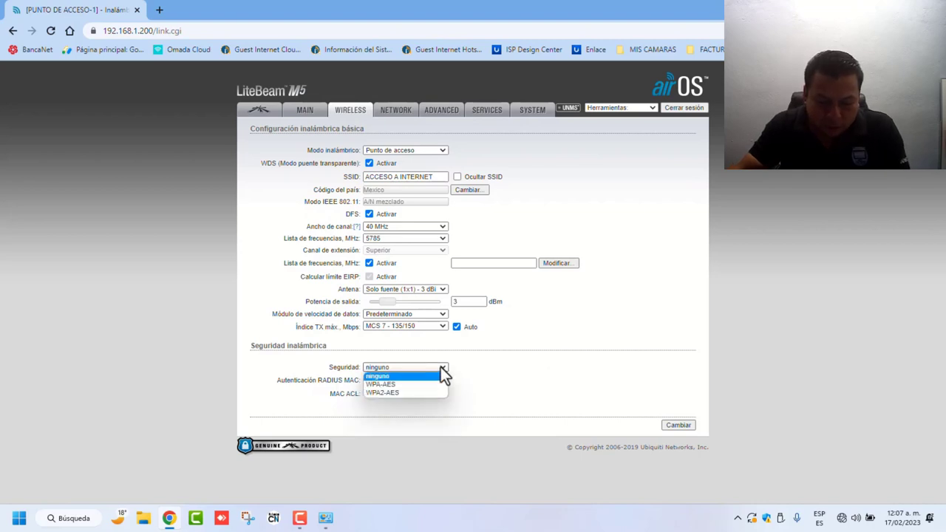
click(381, 394)
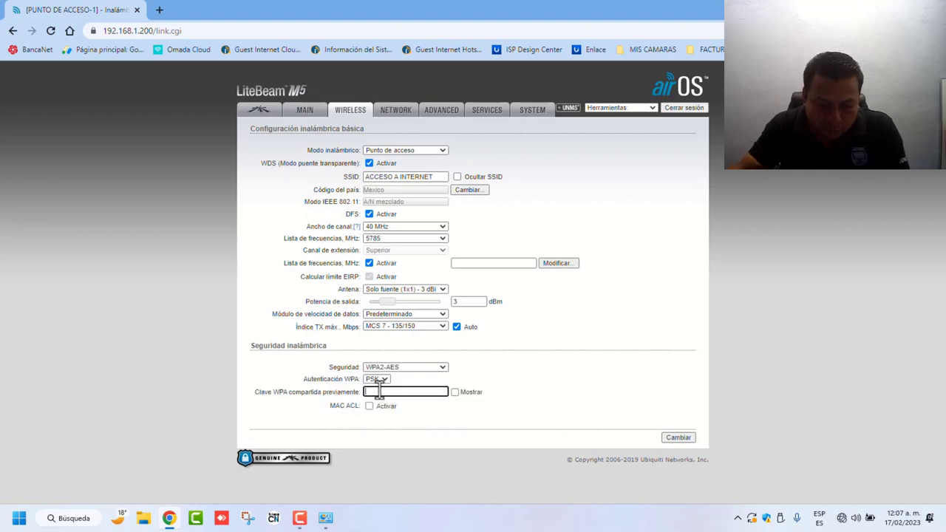
click(382, 379)
click(382, 390)
click(454, 392)
click(396, 392)
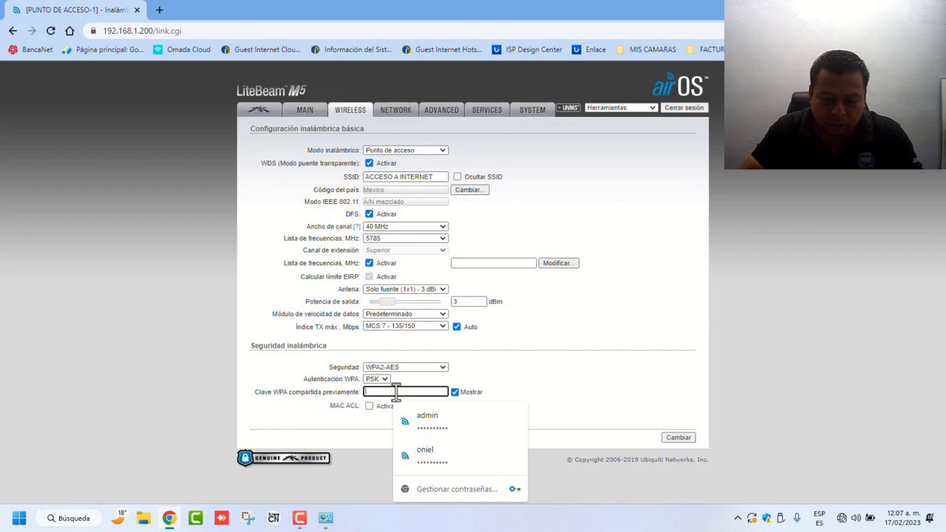
click(427, 419)
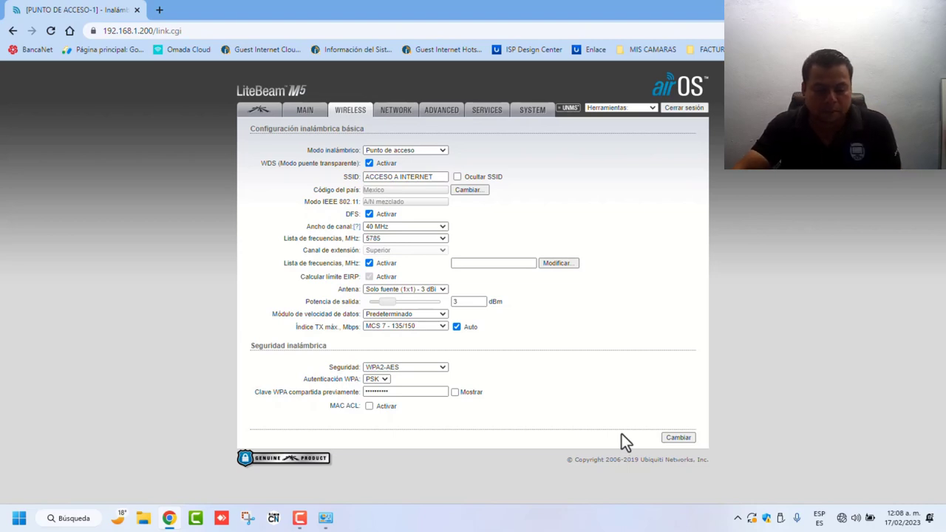
Step: Confirm 5785 MHz, disable the frequency list restriction, then save and apply the wireless changes
click(678, 439)
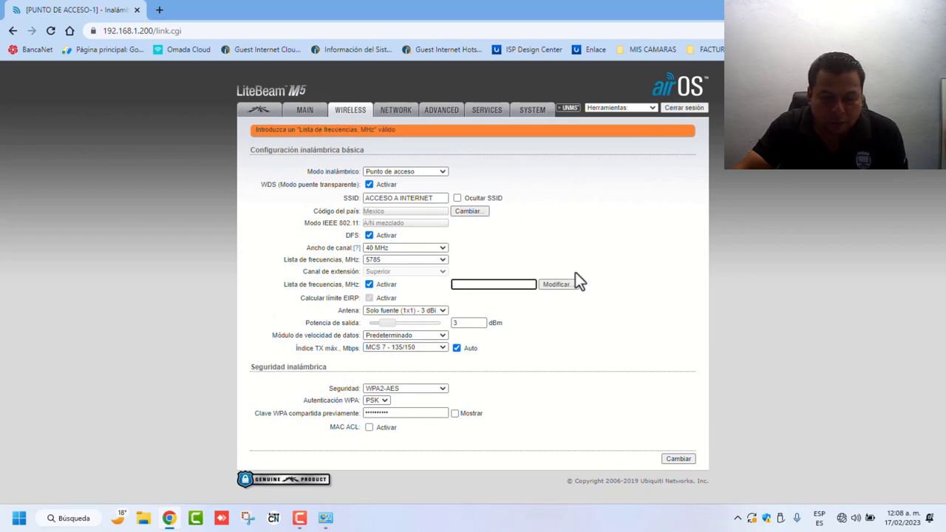
click(558, 286)
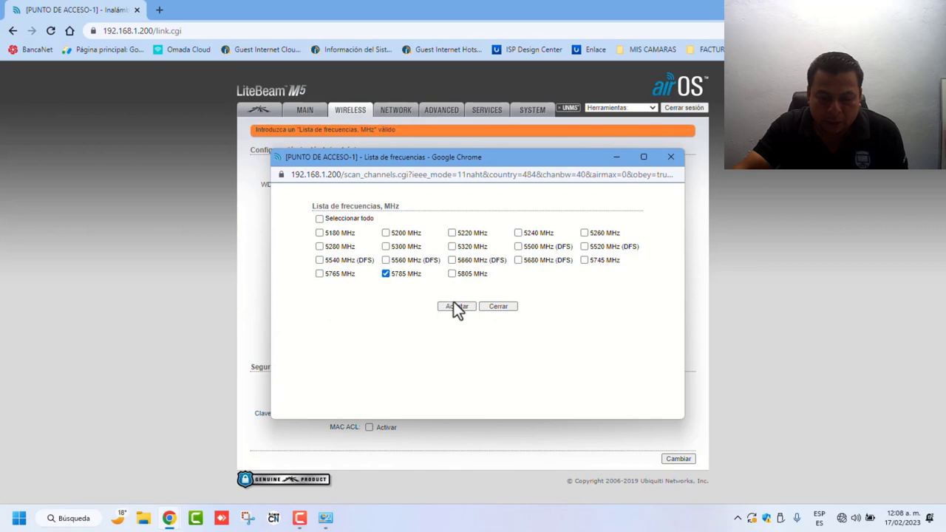
click(455, 308)
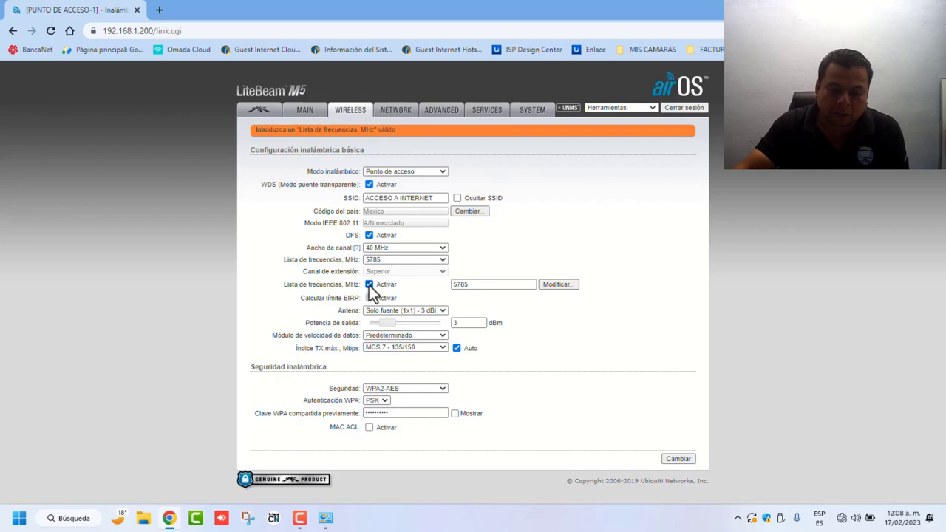
click(369, 284)
click(671, 457)
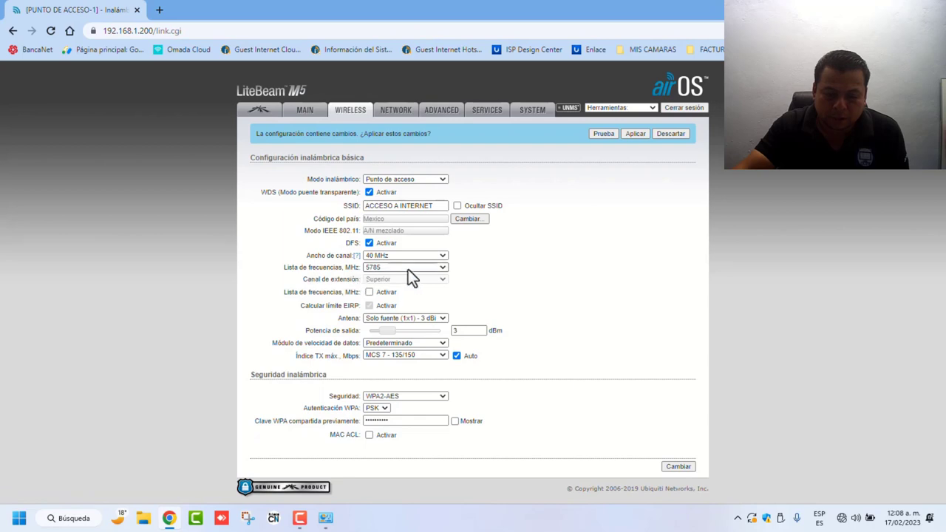
click(636, 133)
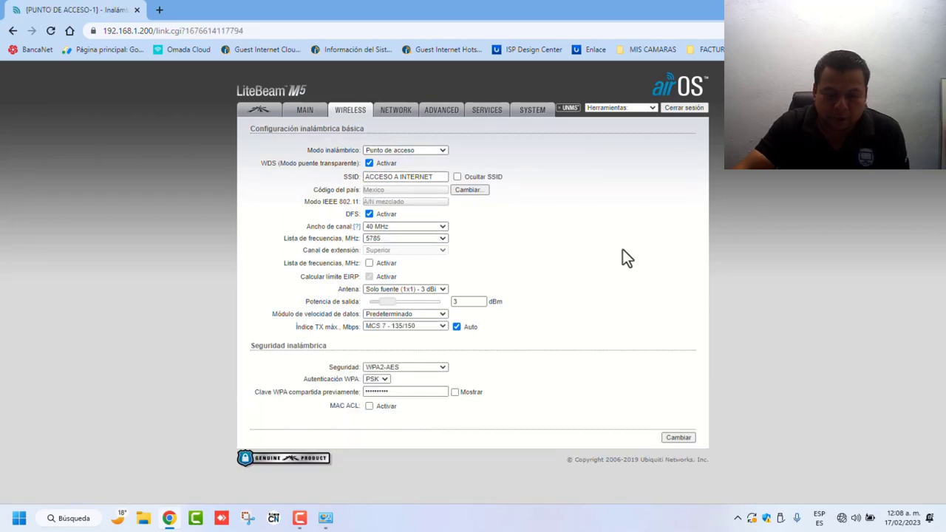
Step: Review the NETWORK bridge settings and the WPA key, then view the Main status page
click(397, 118)
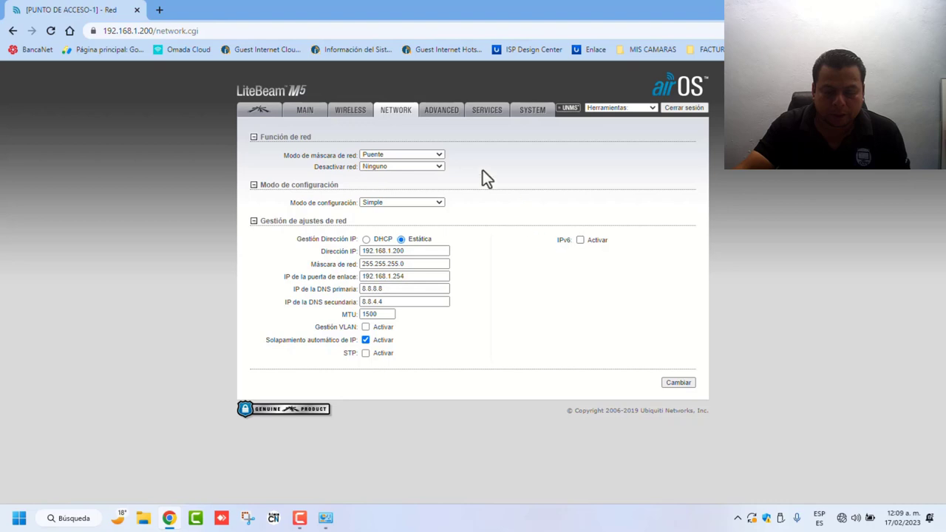
click(350, 112)
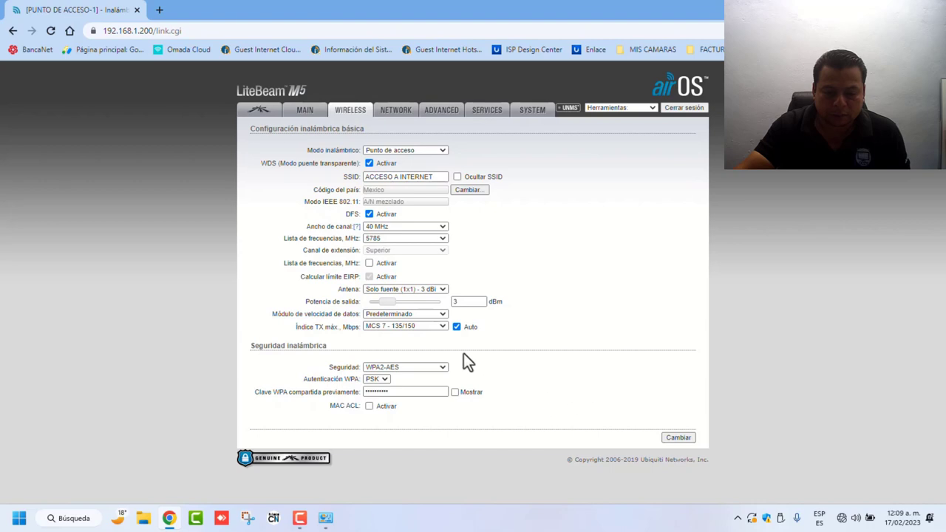
click(455, 392)
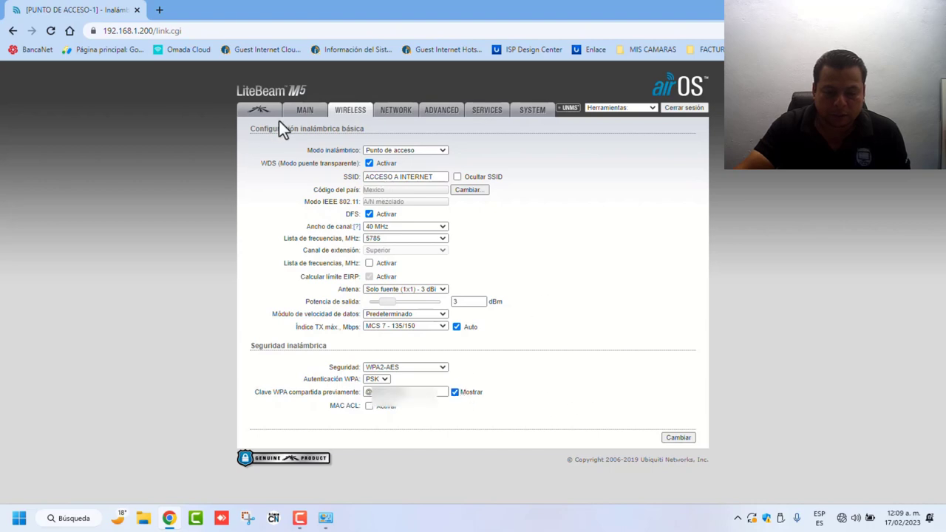
click(304, 112)
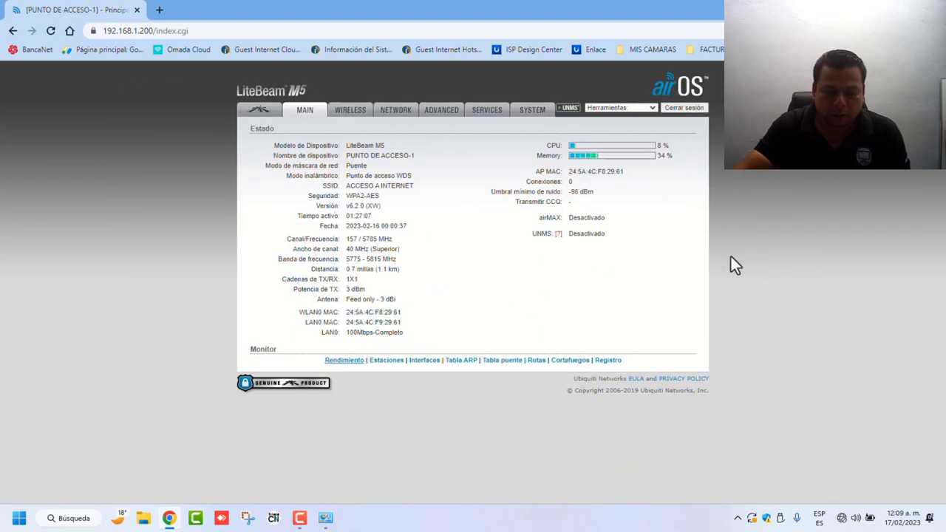
Step: Tick airMAX Activar on the airMAX page, save with Cambiar, and apply the change
click(255, 111)
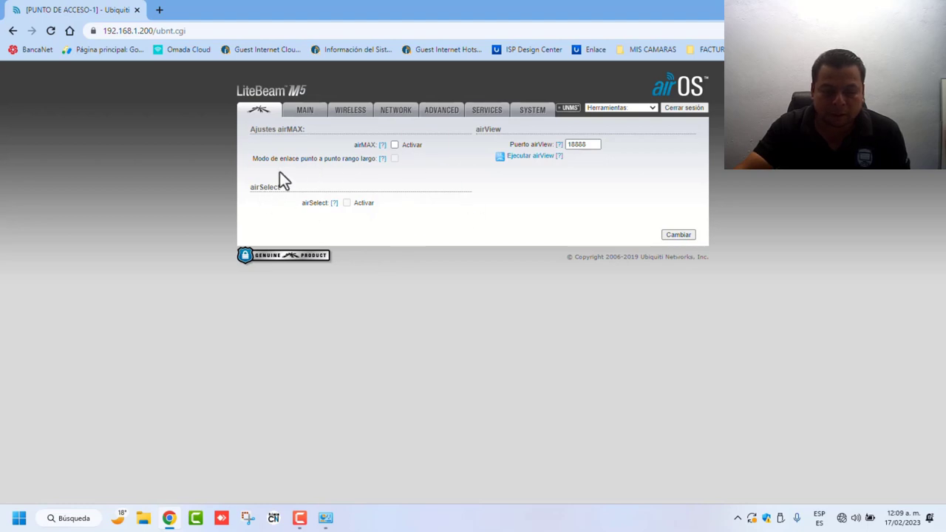
click(395, 144)
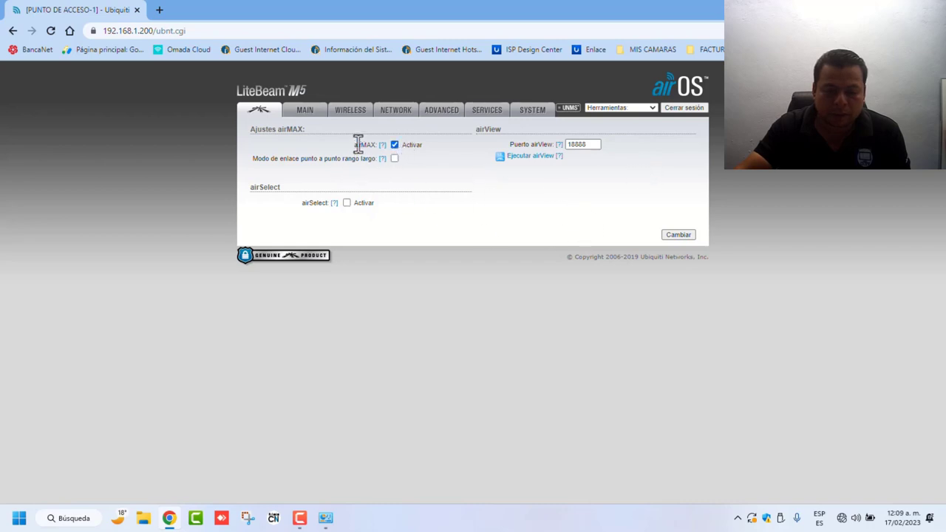
click(677, 236)
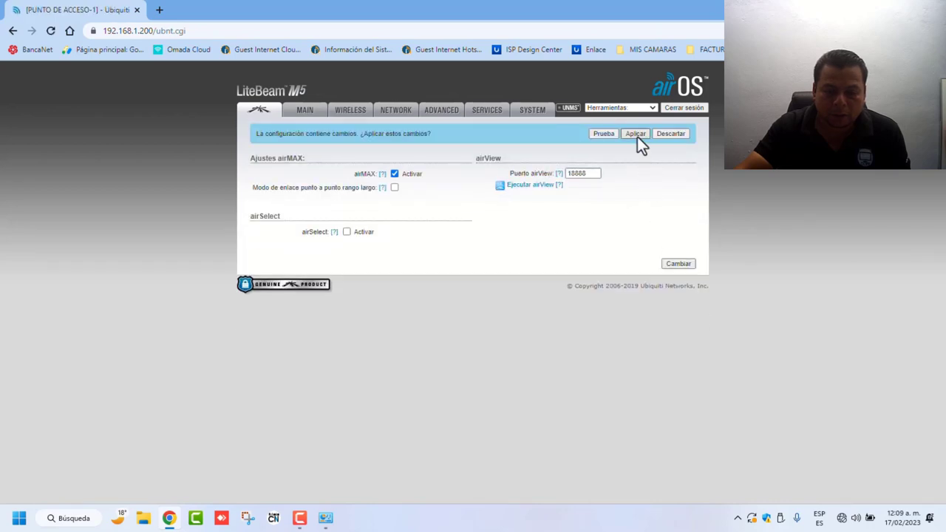
click(637, 136)
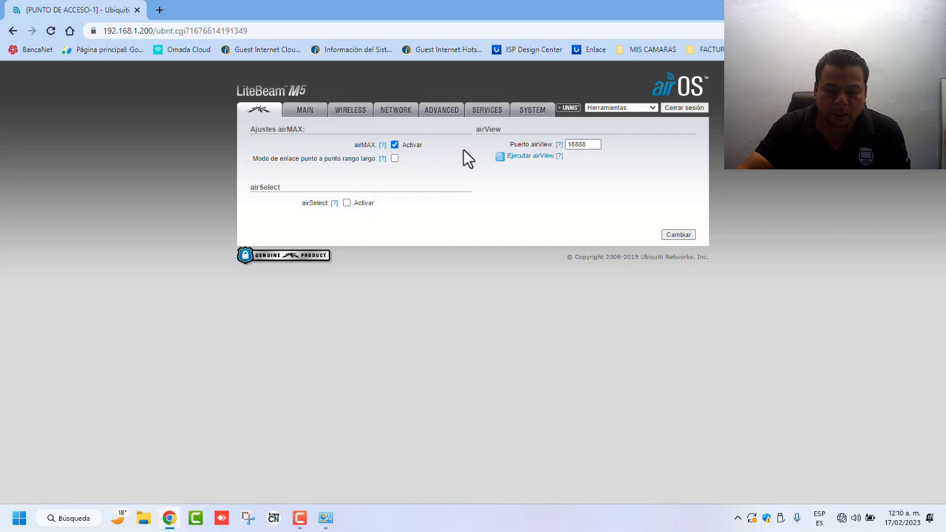
Step: Retry loading the Main status page until it reappears showing airMAX Activado
click(303, 121)
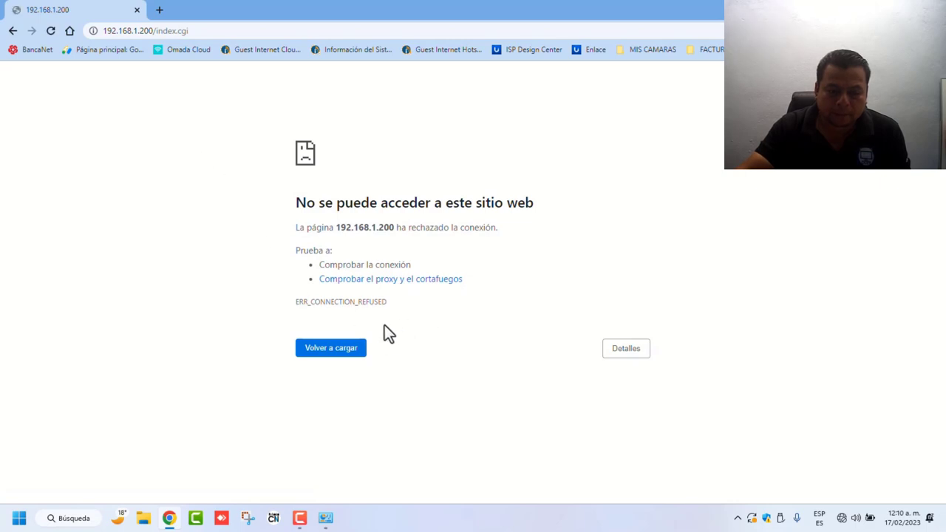
click(337, 356)
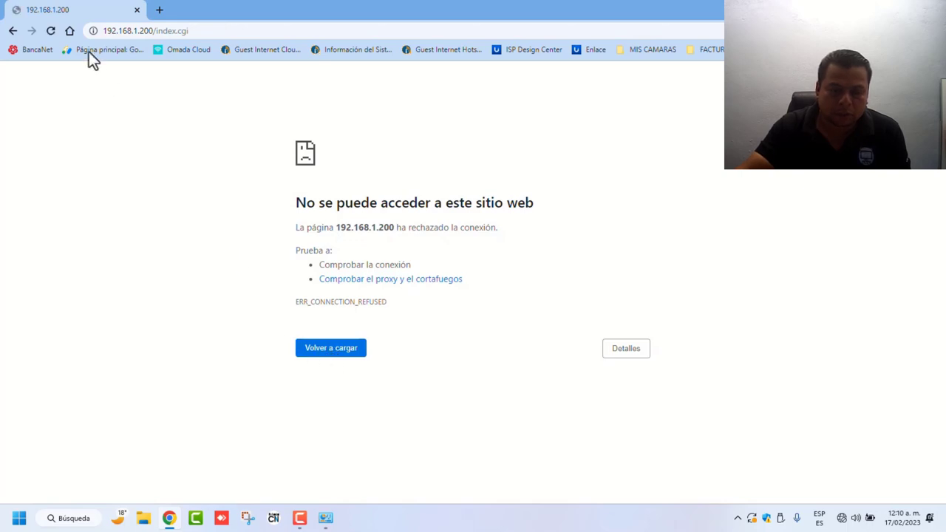
click(54, 32)
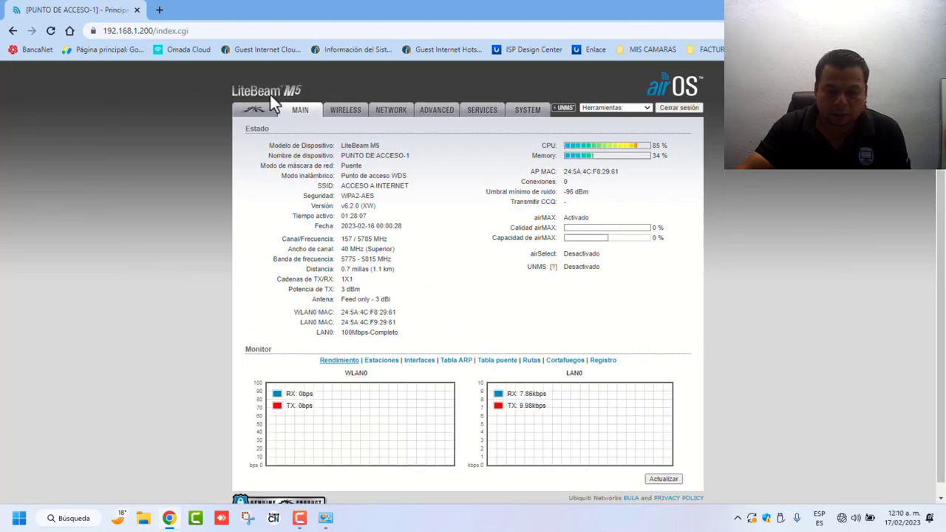
click(259, 111)
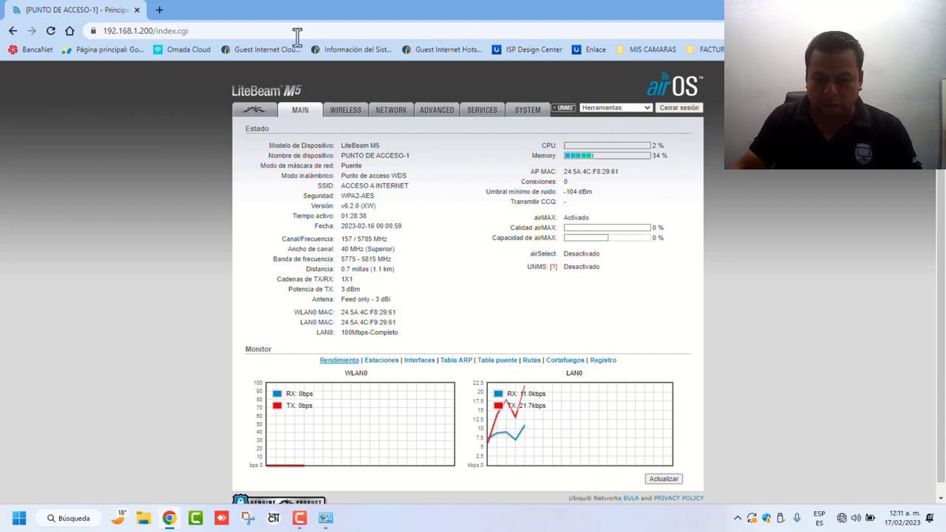
Step: Restore the Ethernet adapter's IPv4 gateway to 192.168.1.20 and confirm it sits on Red 8
click(159, 10)
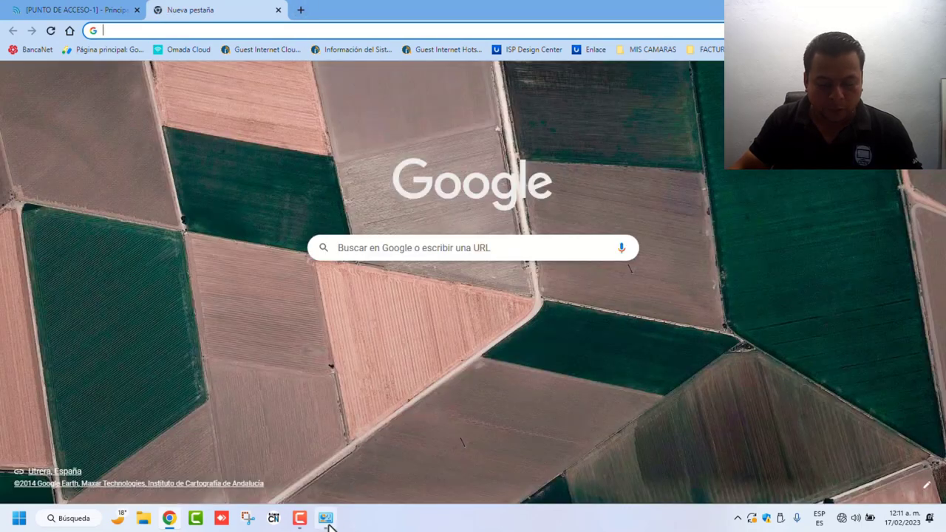
click(325, 519)
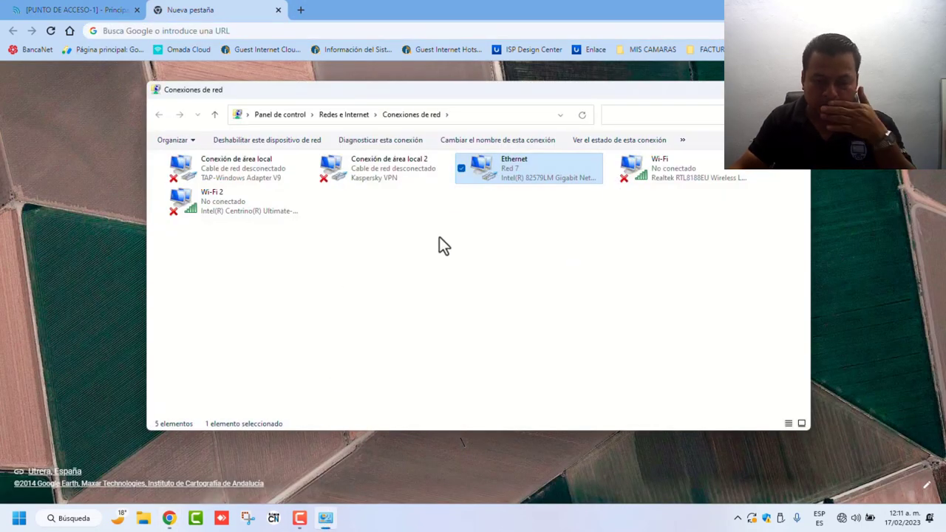
right_click(495, 167)
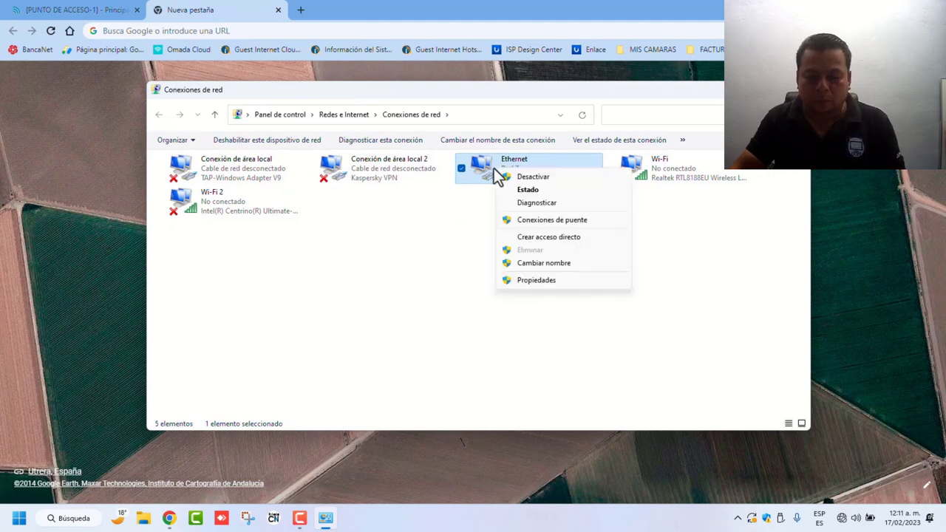
click(536, 280)
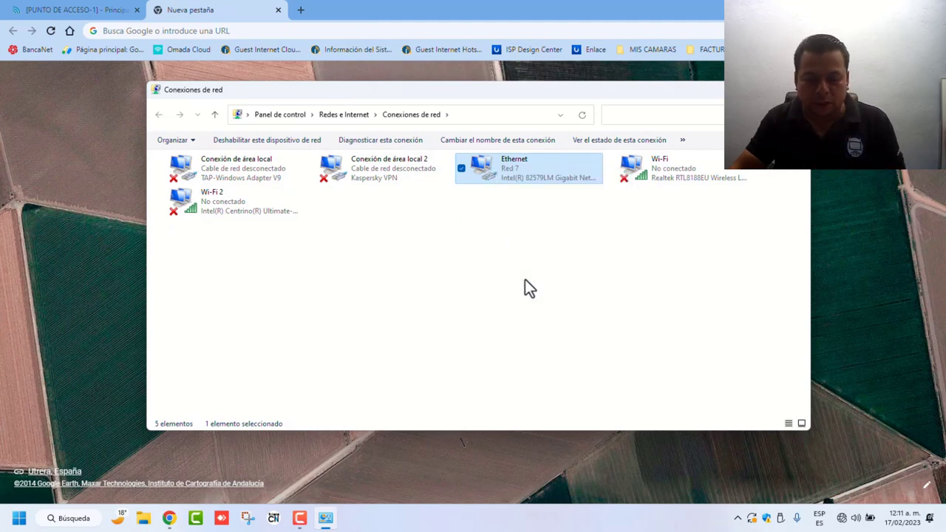
click(290, 277)
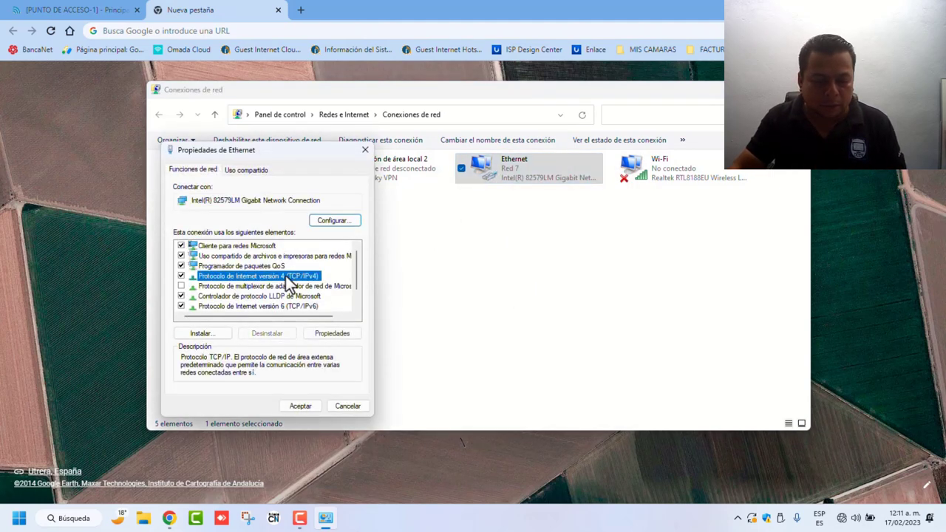
click(328, 334)
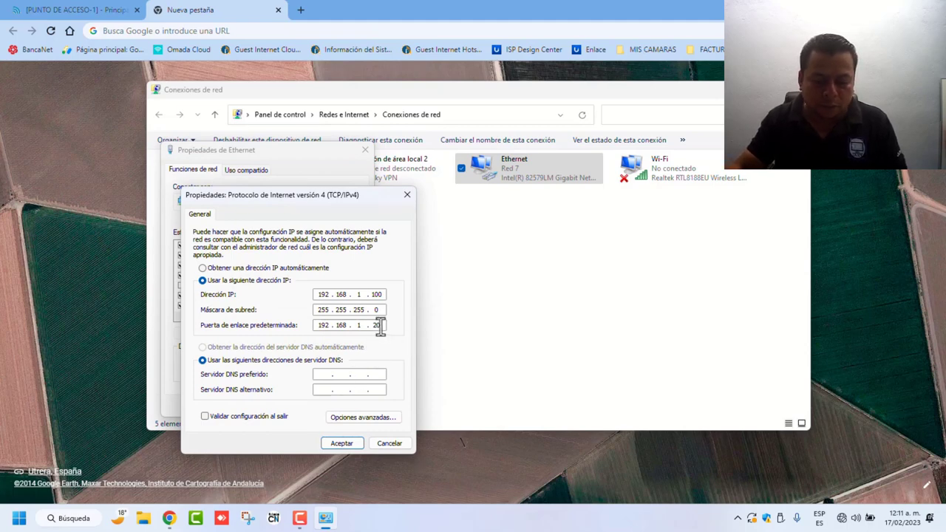
click(349, 444)
click(302, 407)
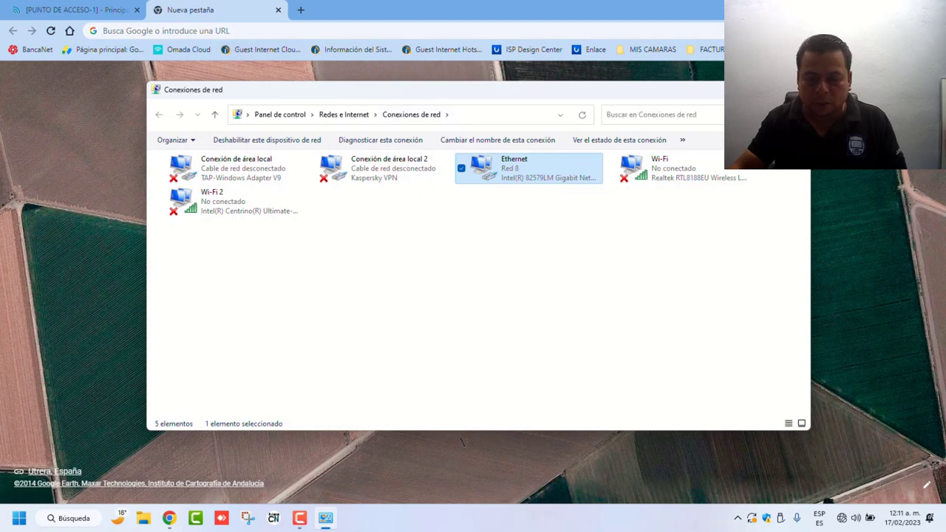
click(306, 47)
Step: Load 192.168.1.20 in Chrome, bypassing Kaspersky's untrusted-certificate warning to reach the airOS login
text(192.168.0.2)
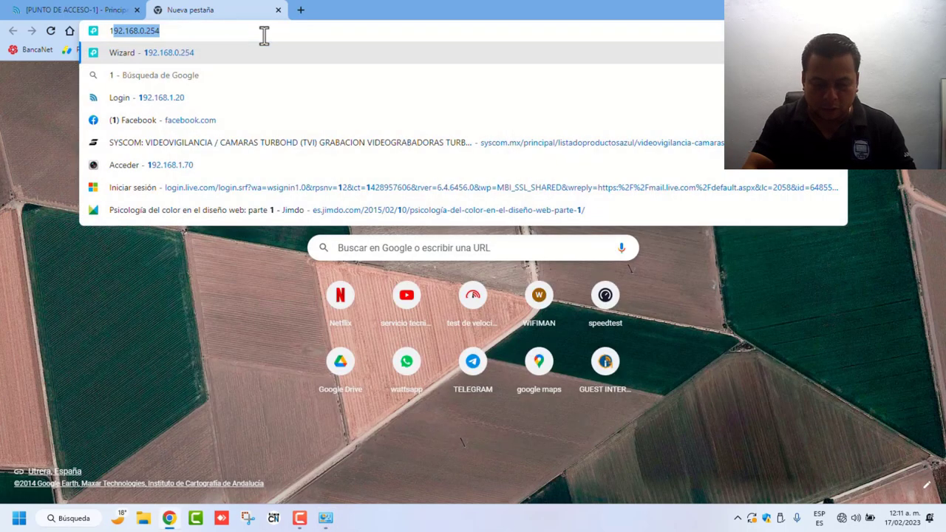
key(BackSpace)
key(BackSpace)
key(BackSpace)
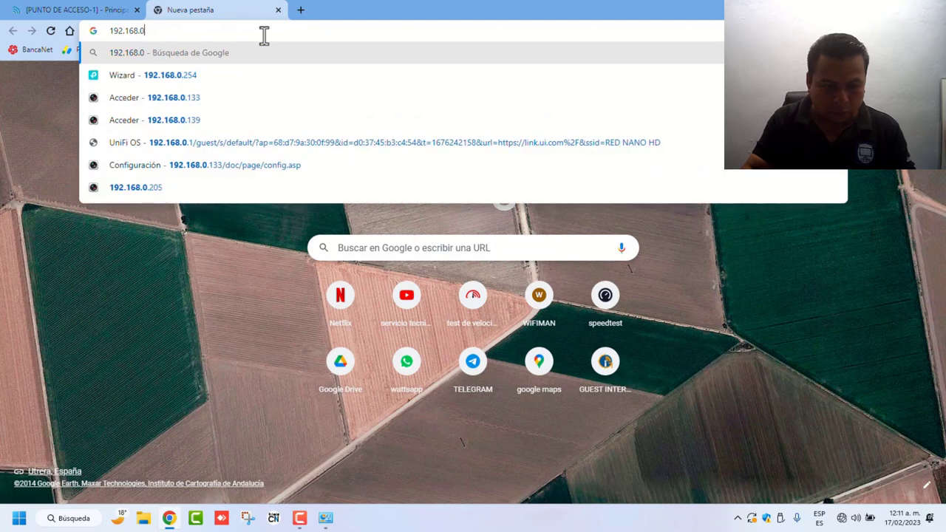
text(1.20)
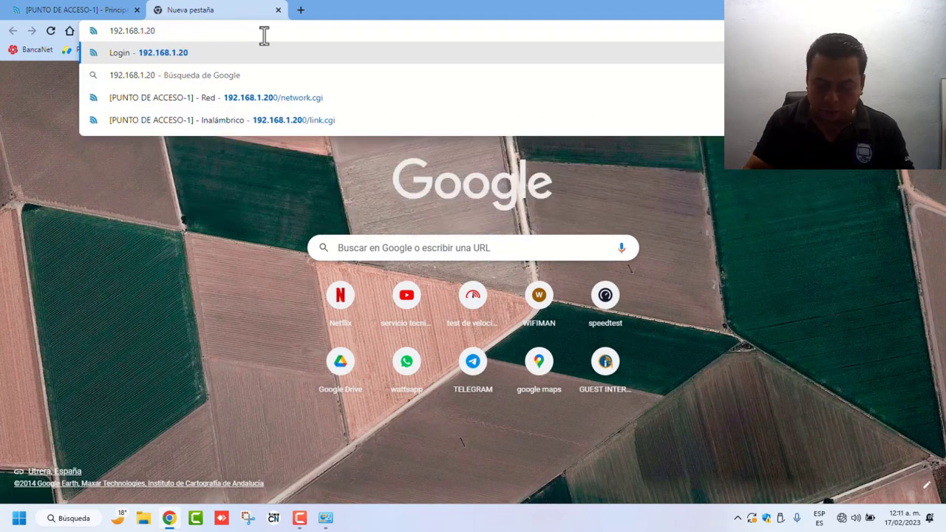
key(Return)
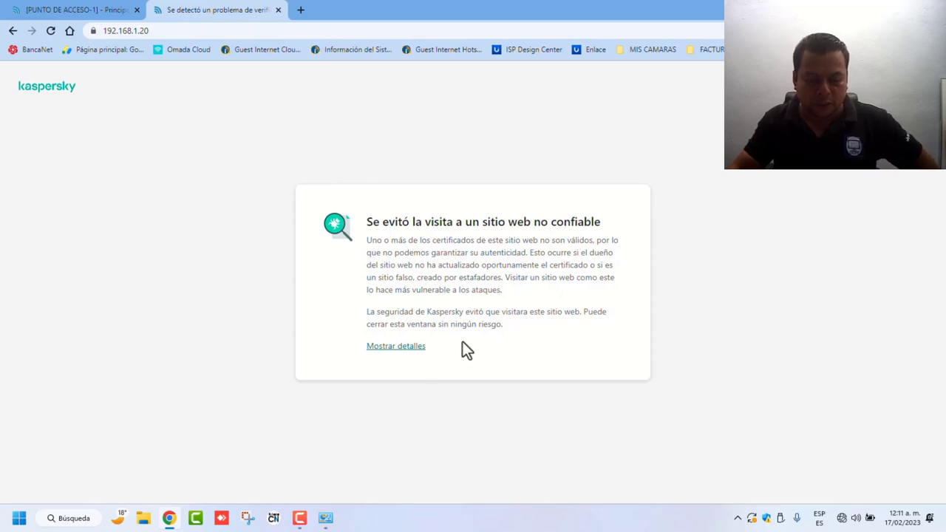
click(389, 346)
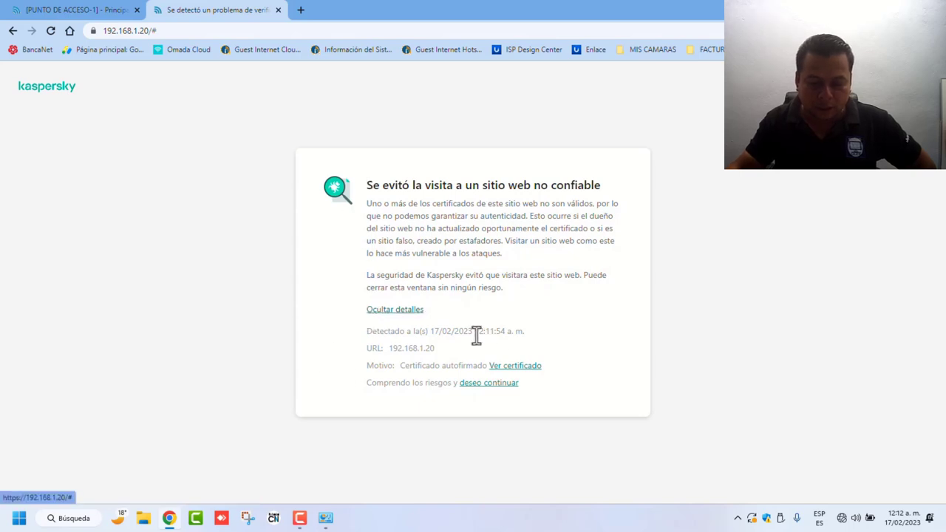
click(497, 384)
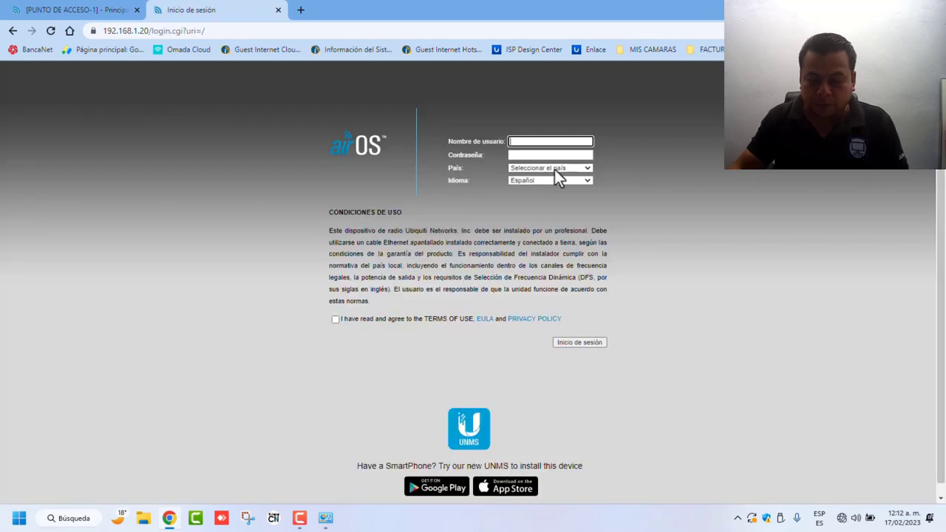
click(554, 168)
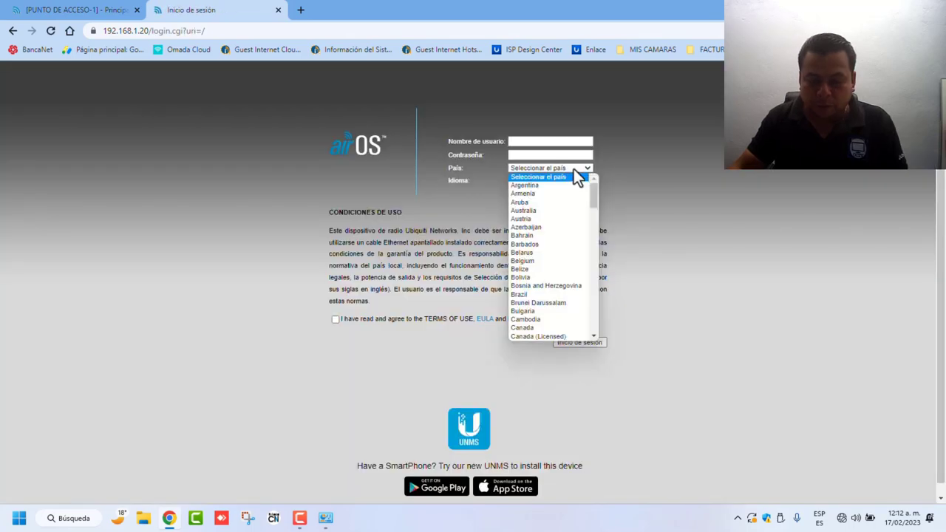
Step: Select United States in the País dropdown of the login form
scroll(539, 313, down, 20)
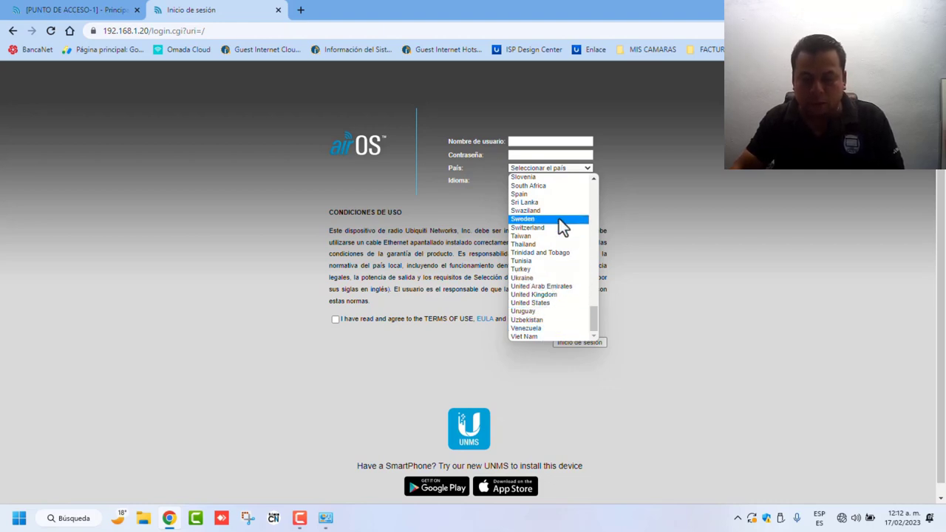
scroll(541, 251, up, 9)
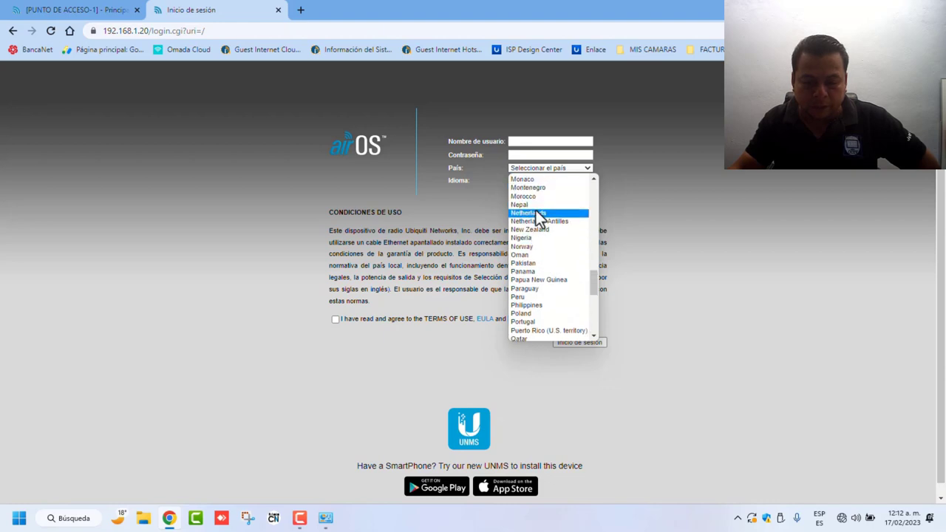
scroll(535, 210, up, 15)
scroll(536, 212, down, 20)
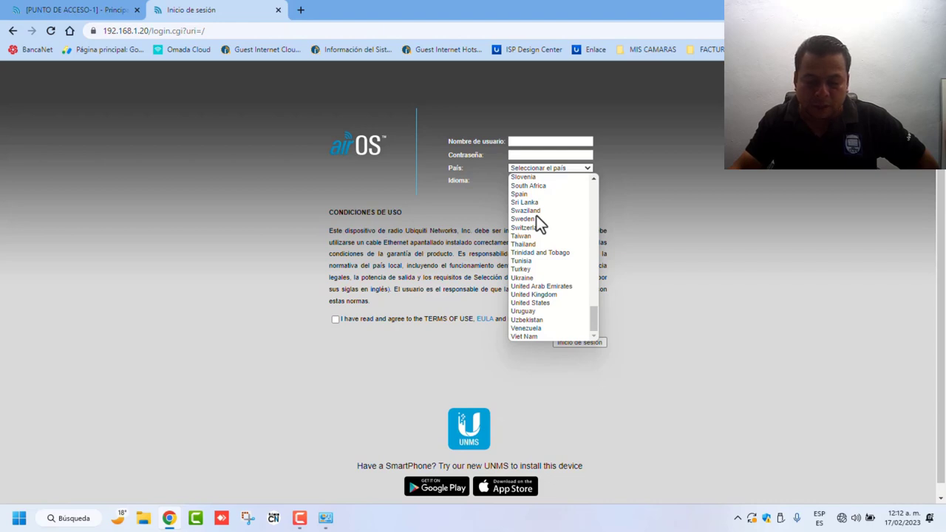
scroll(530, 224, up, 5)
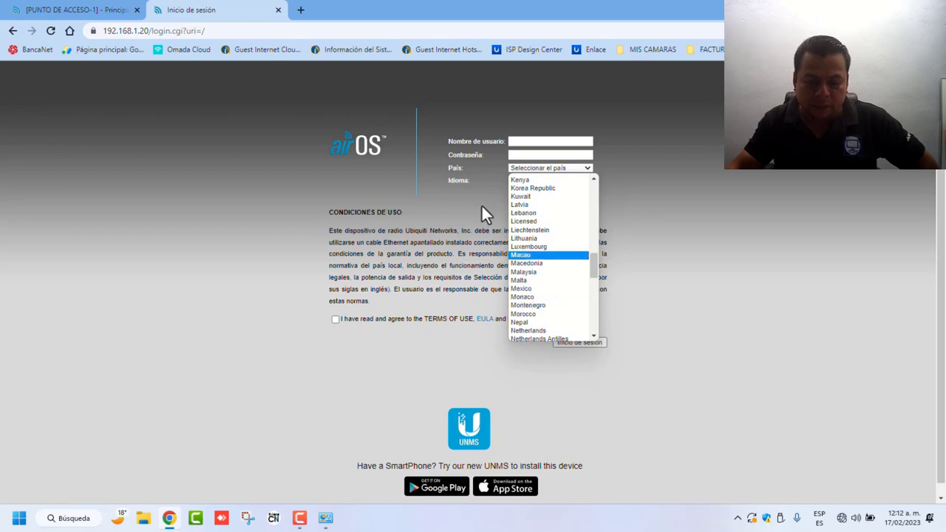
click(479, 234)
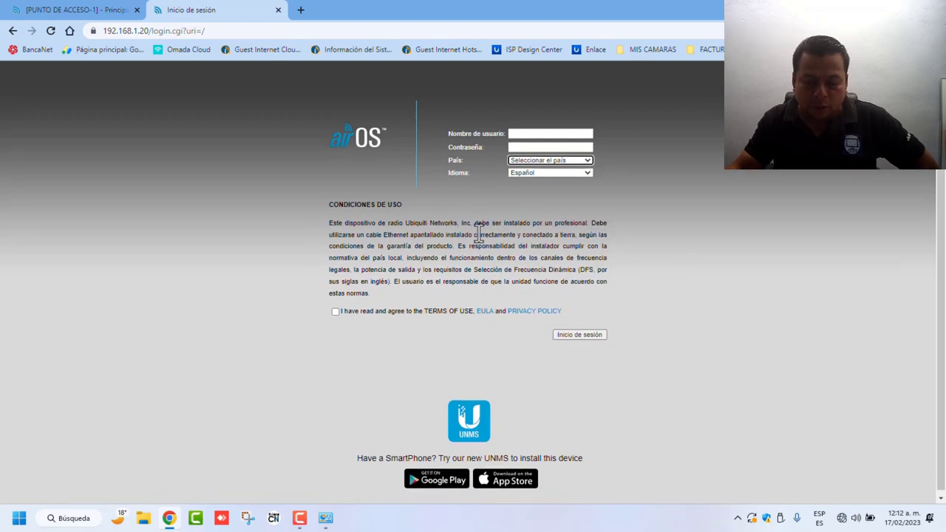
click(587, 156)
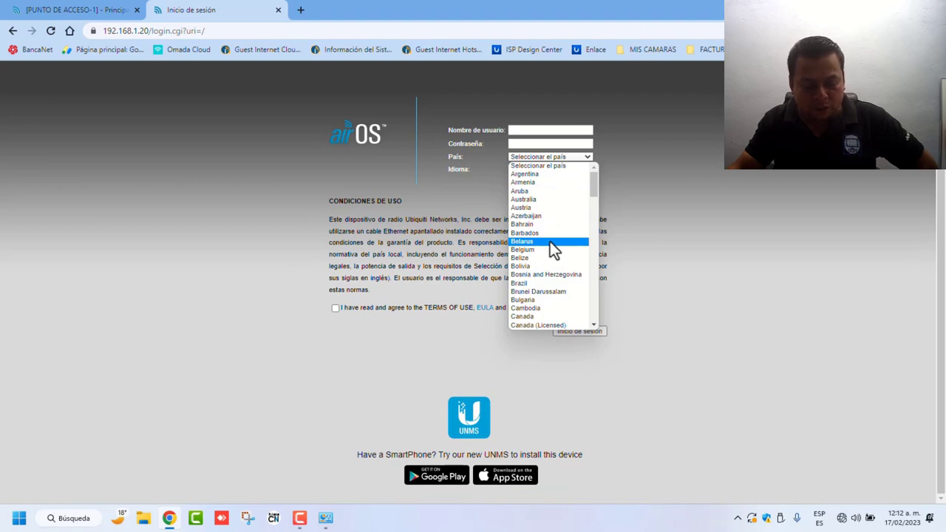
scroll(551, 247, down, 1)
scroll(549, 241, down, 15)
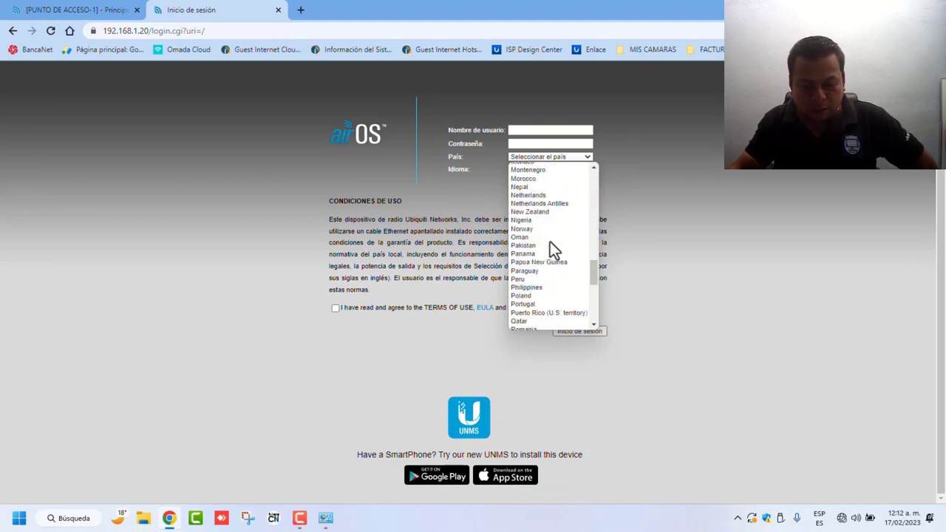
scroll(549, 242, down, 6)
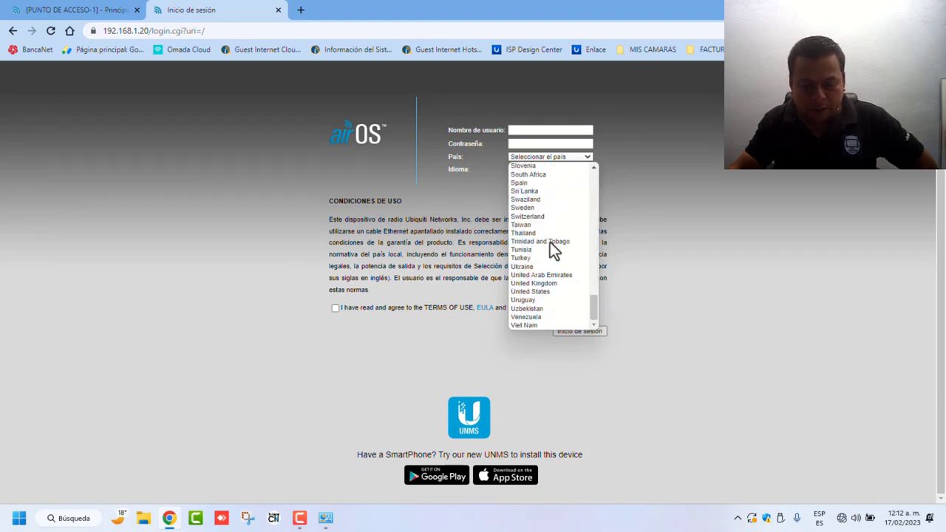
click(544, 292)
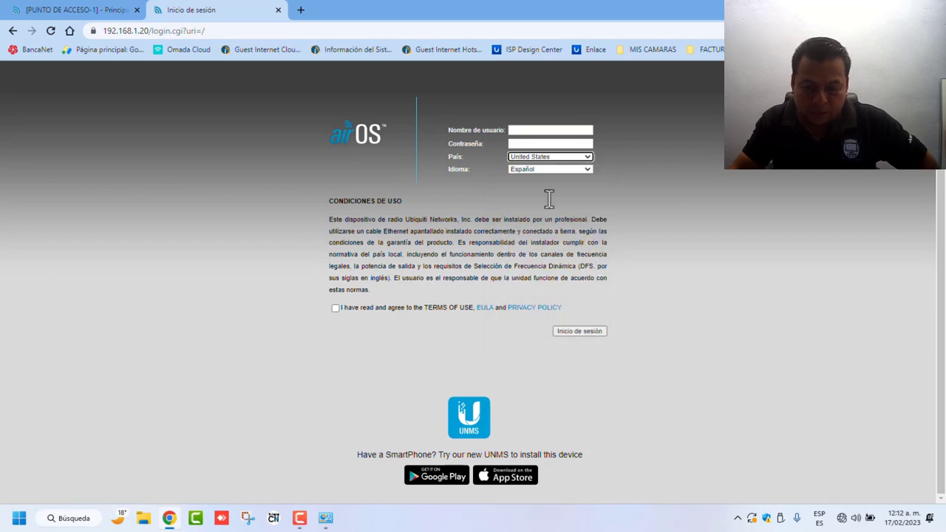
Step: Accept the terms of use and enter the default username and password
click(521, 131)
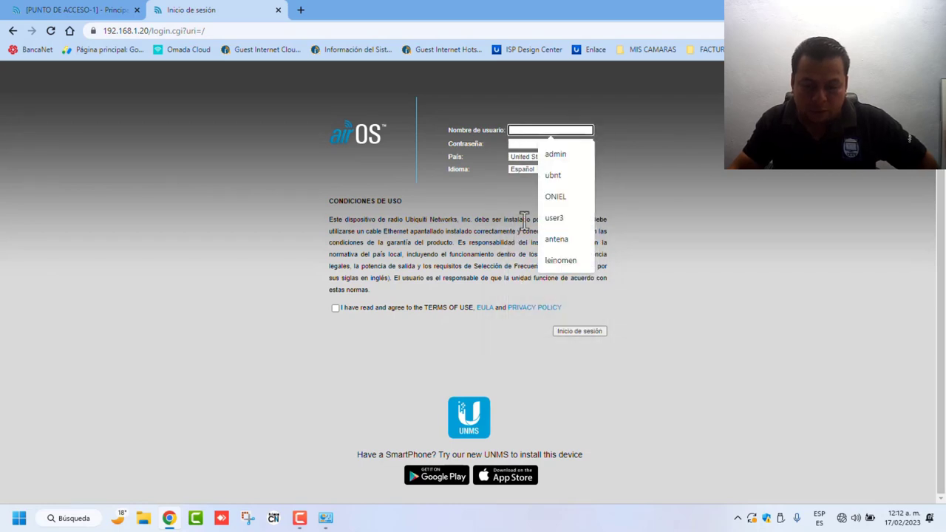
click(517, 185)
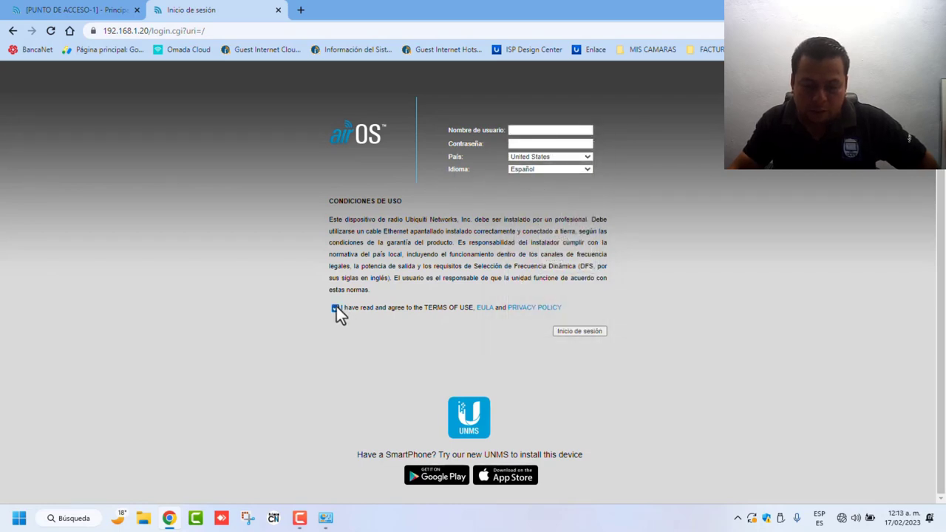
click(518, 130)
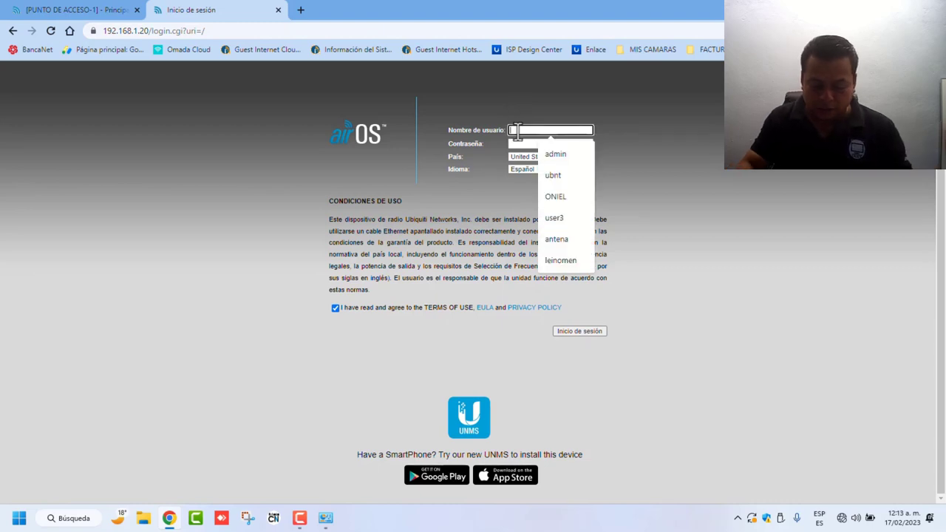
text(ubnt)
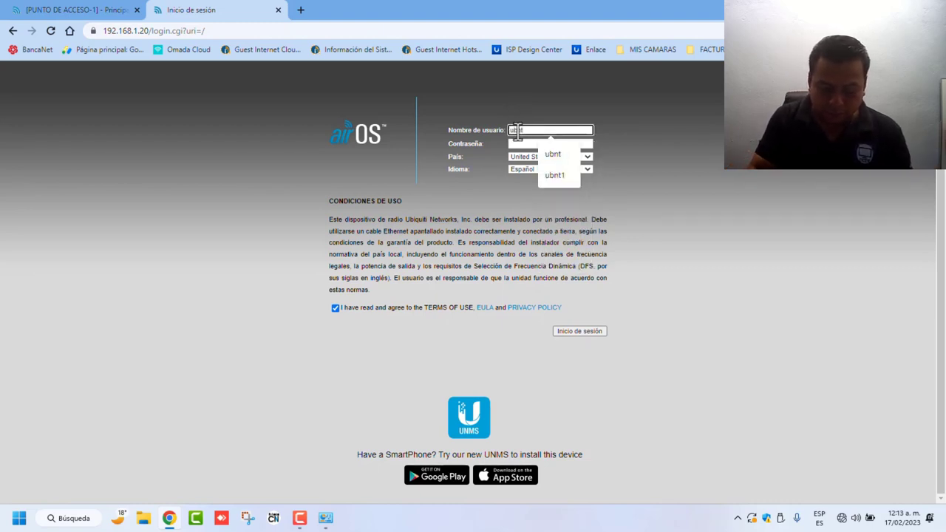
key(Tab)
text(ubnt)
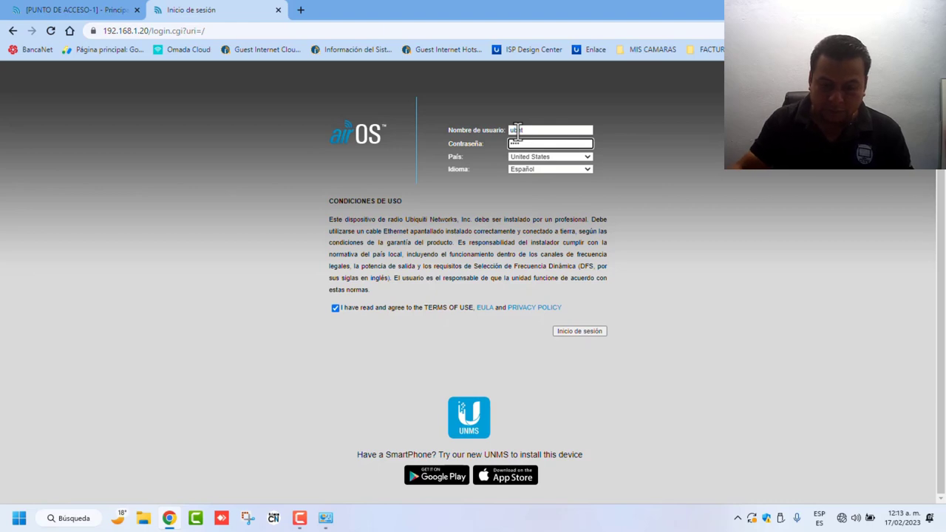
Step: Log in and set airMAX priority to High, saving the change
click(589, 334)
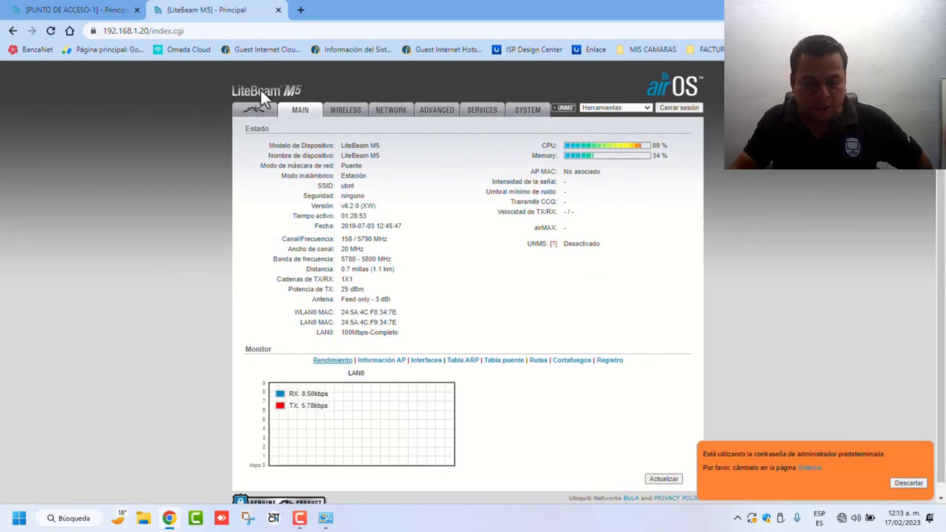
click(254, 115)
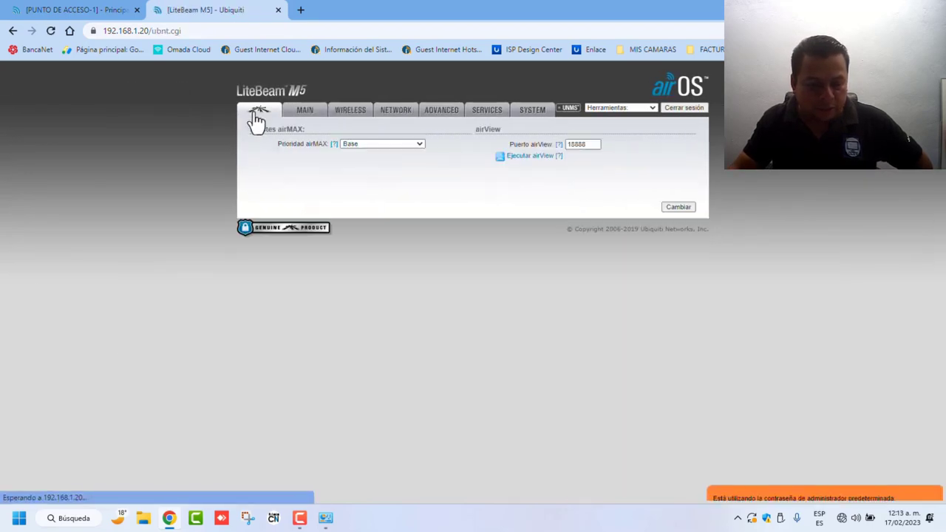
click(419, 144)
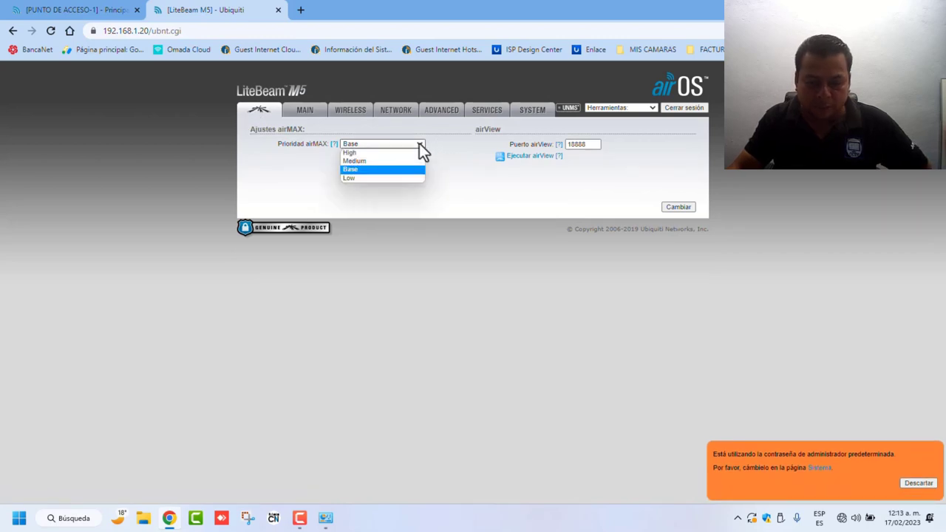
click(399, 156)
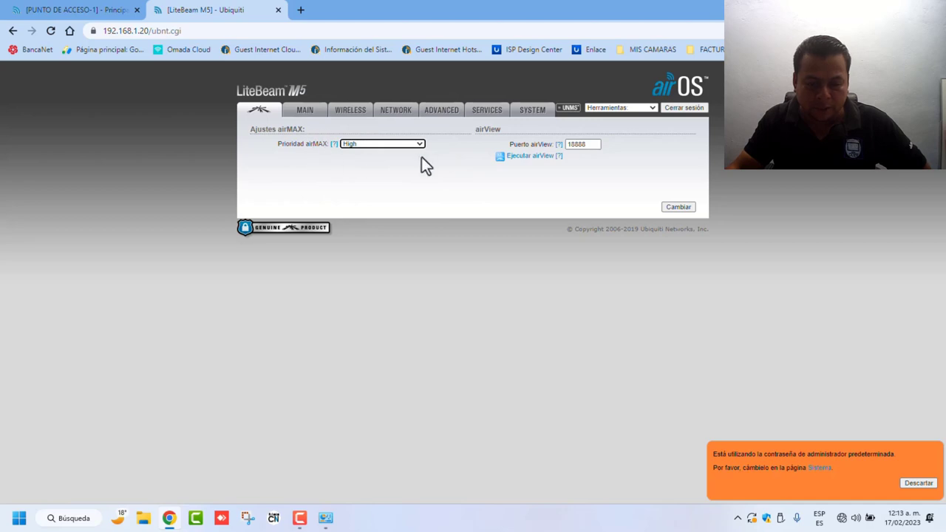
click(685, 210)
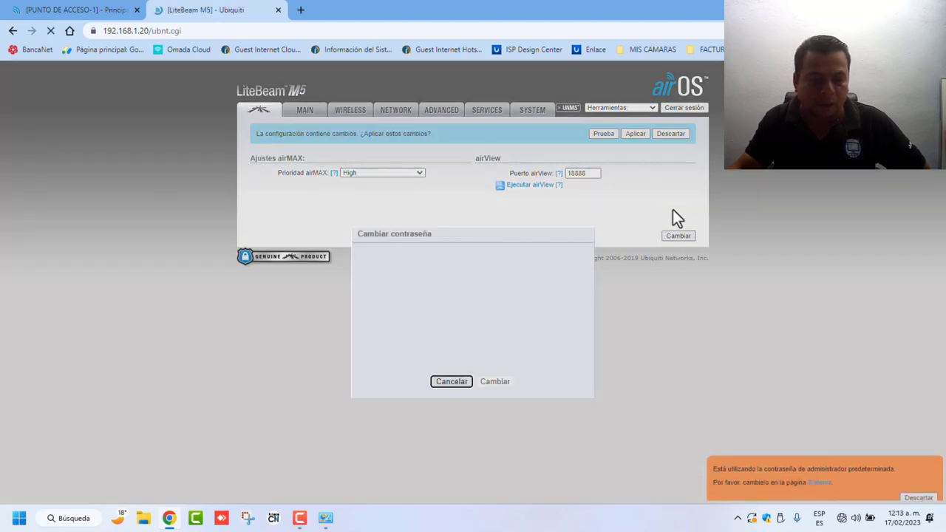
Step: Dismiss the Cambiar contraseña prompt, apply pending changes, and go to the System page
click(455, 276)
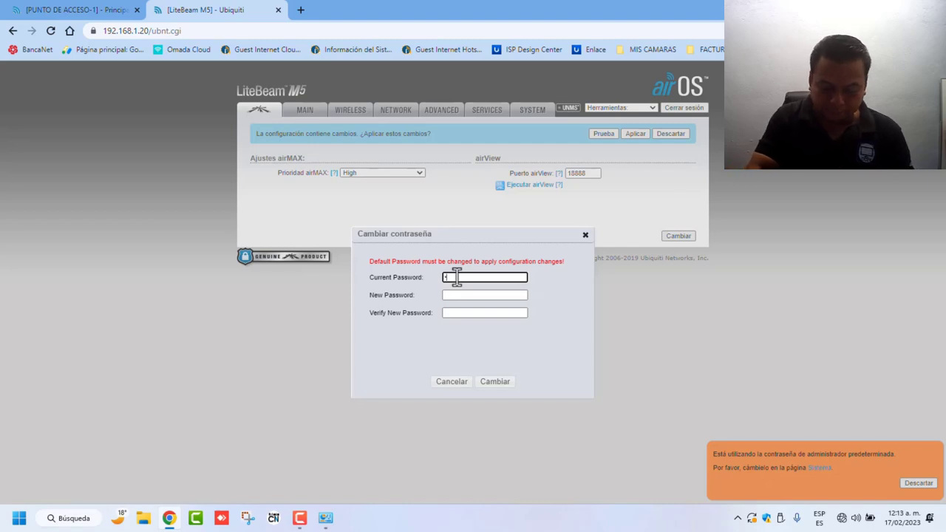
text(ubnt)
key(Tab)
text(u)
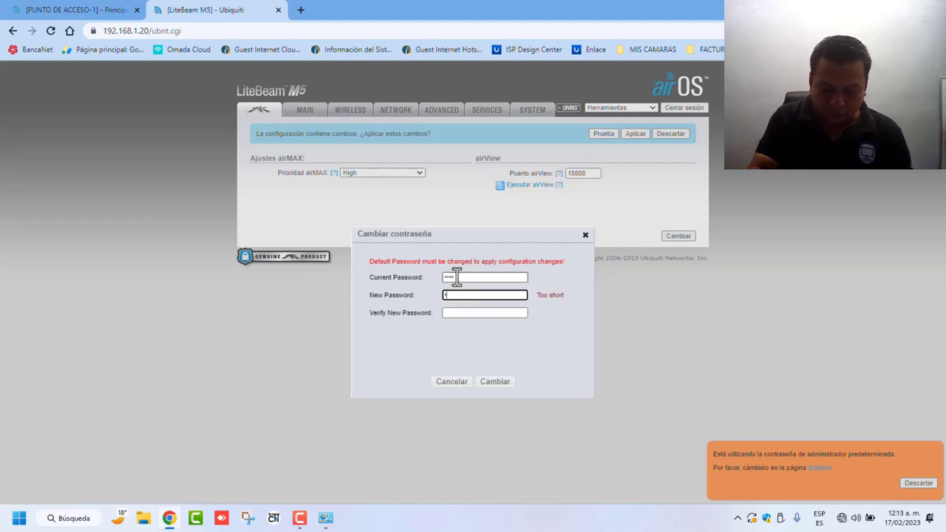
text(bn)
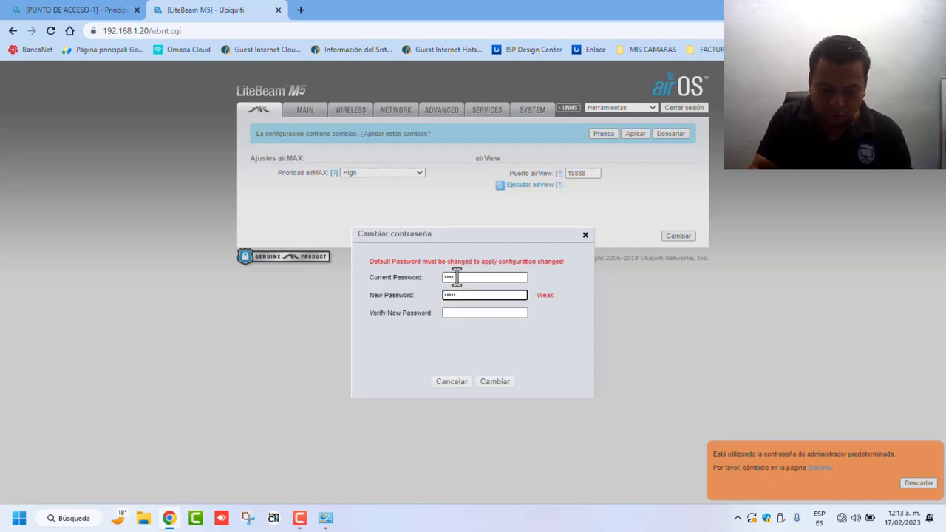
key(Tab)
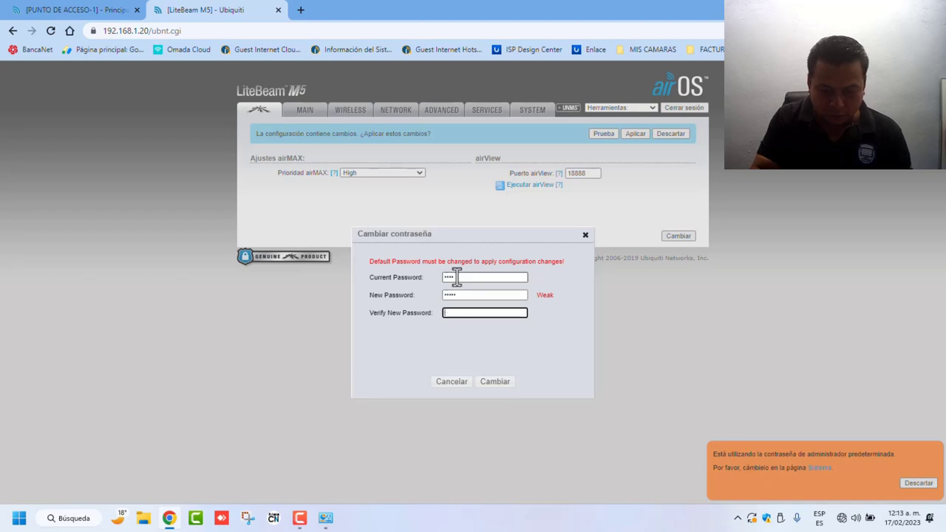
text(ubnt1)
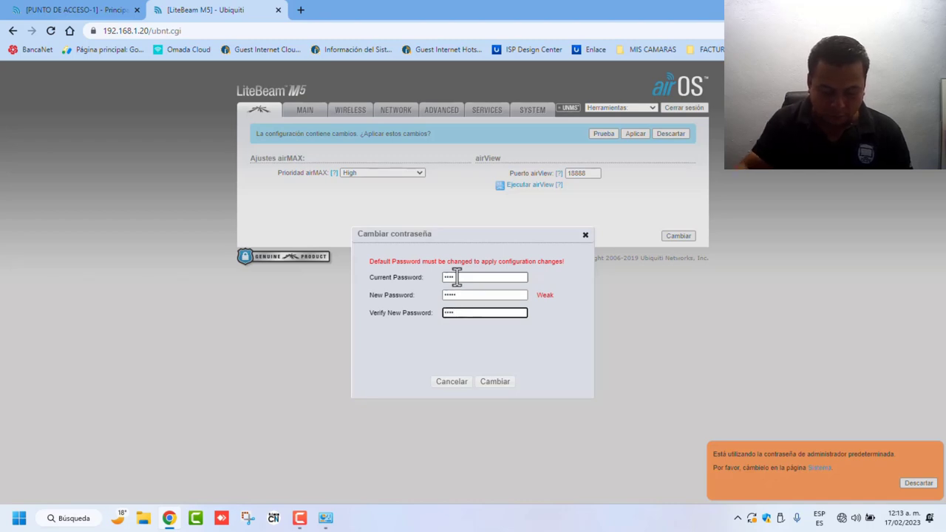
click(498, 382)
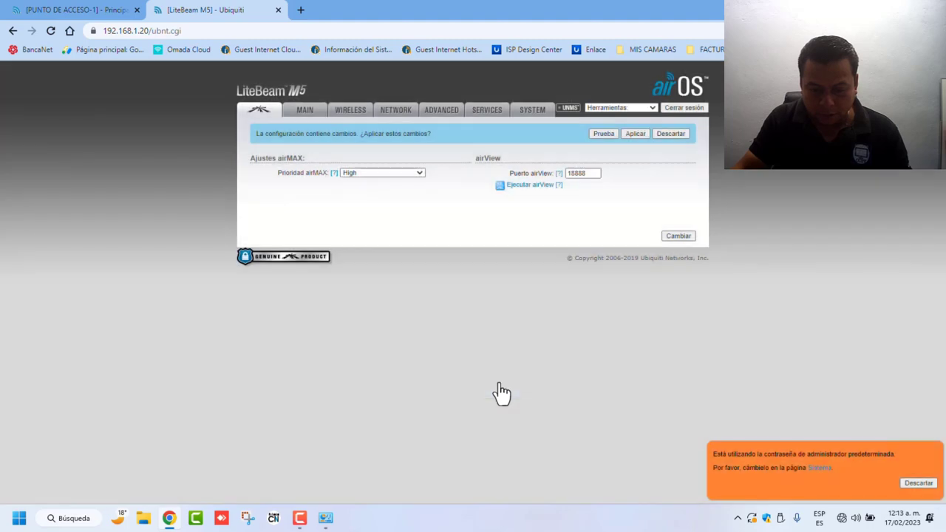
click(634, 135)
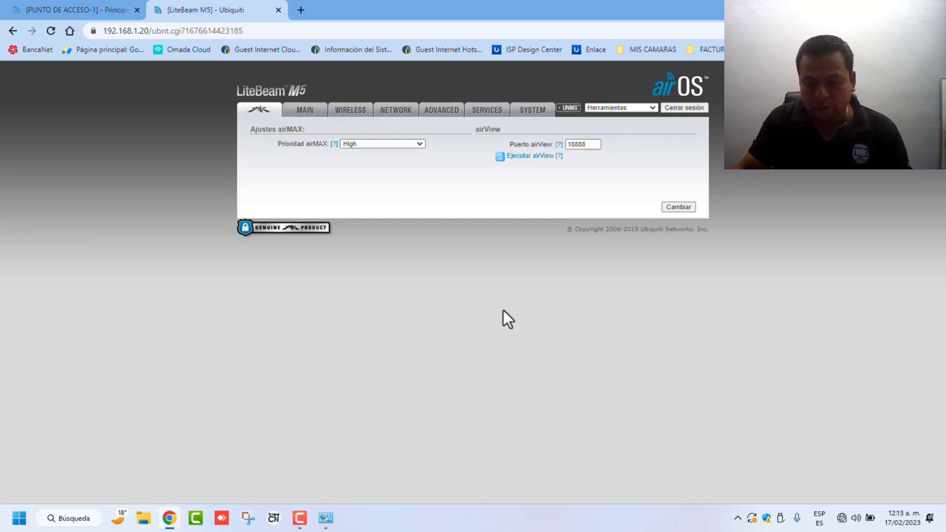
click(531, 114)
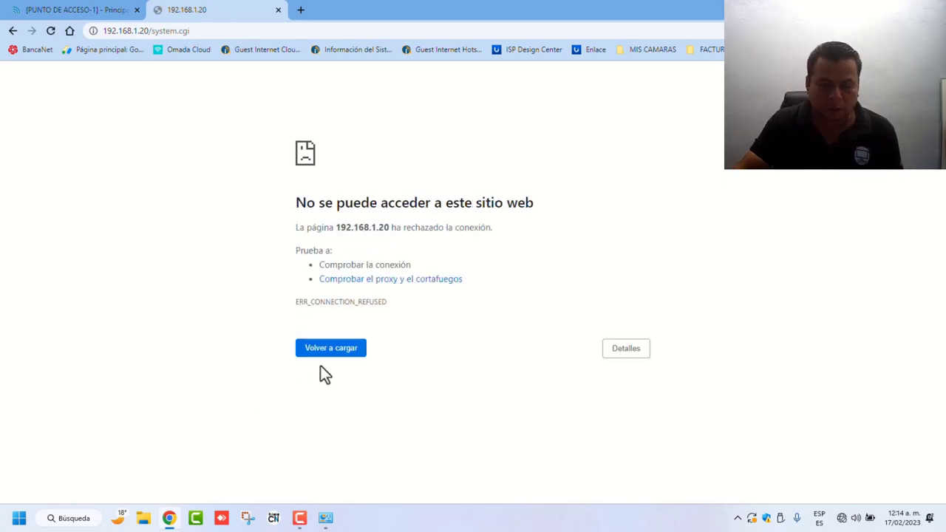
Step: Reload the System page and rename the device to CLIENTE
click(322, 357)
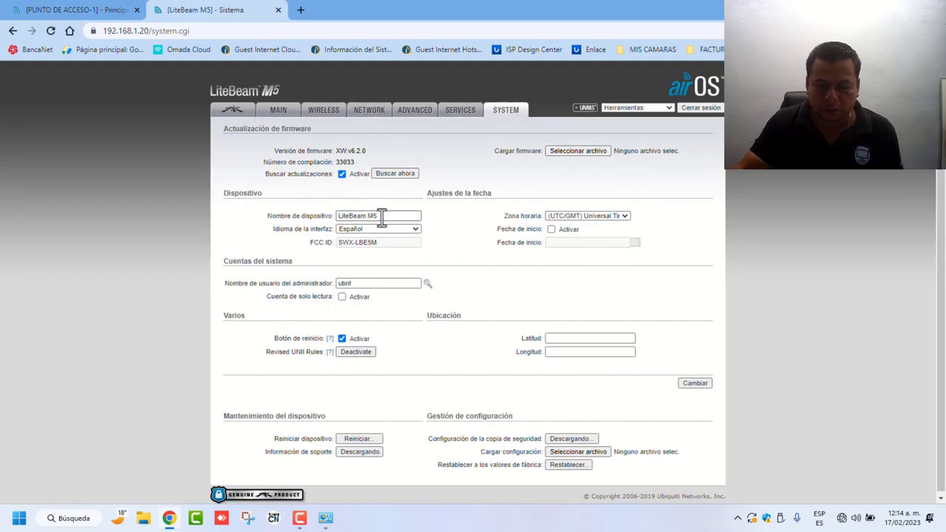
drag(384, 216, 318, 220)
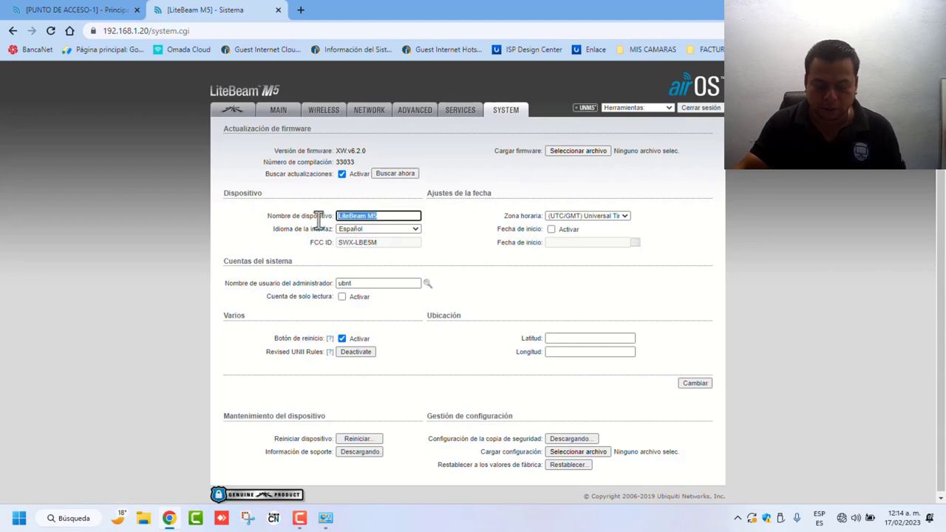
text(c)
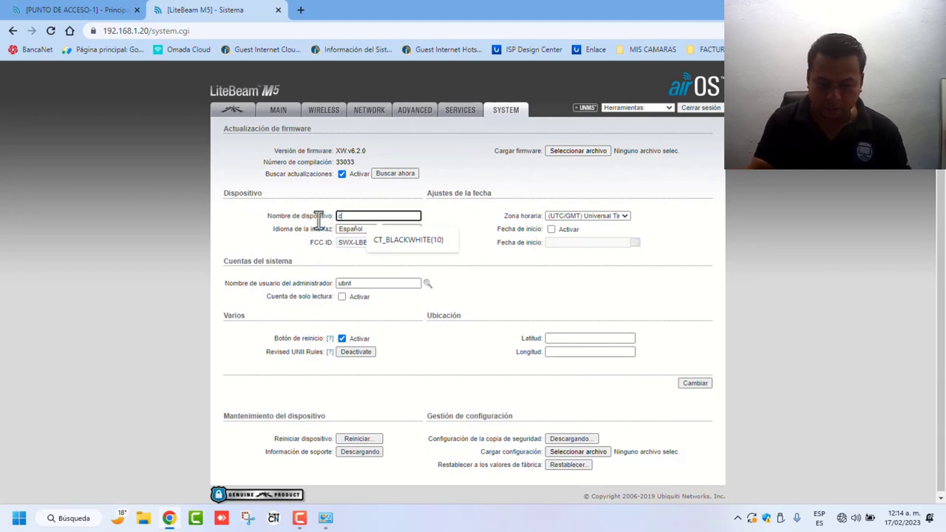
text(CLIENTE)
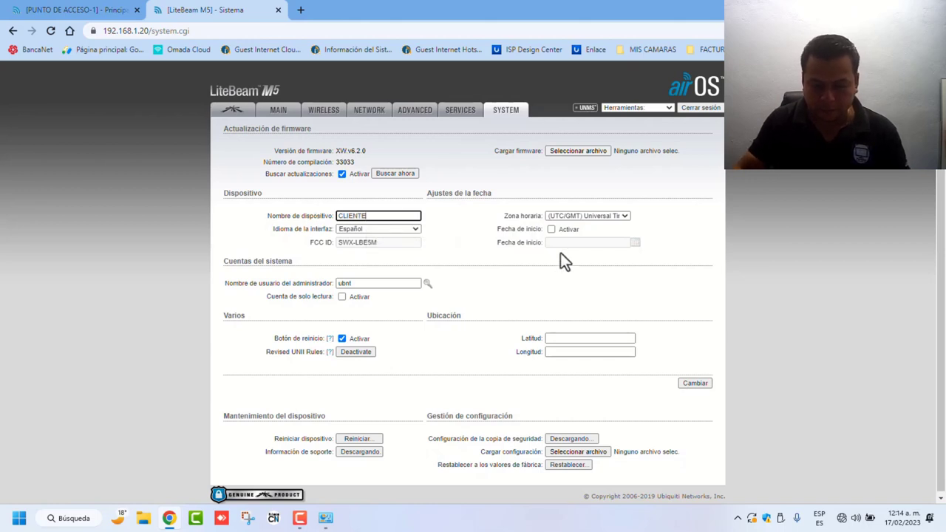
Step: Set time zone GMT-06:00 Central, startup date 02/16/2023, then save and apply
click(623, 215)
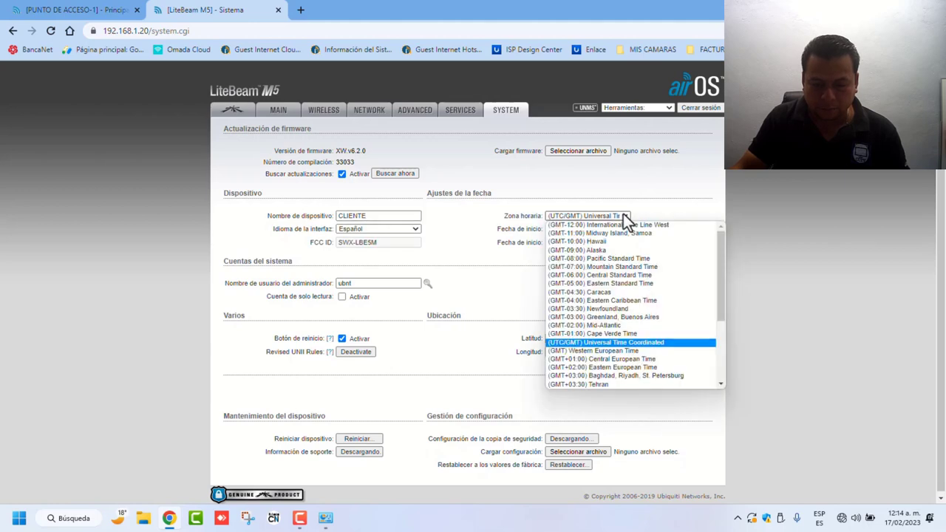
click(598, 275)
click(552, 230)
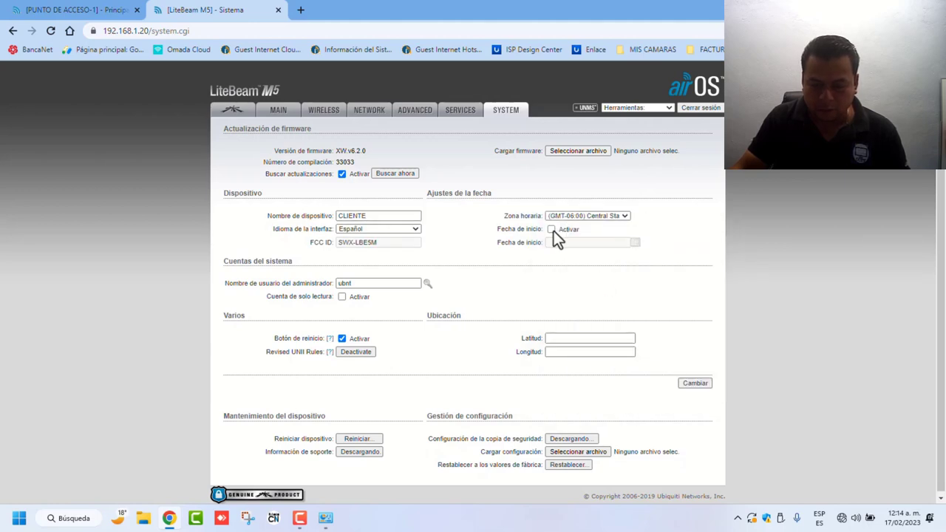
click(628, 243)
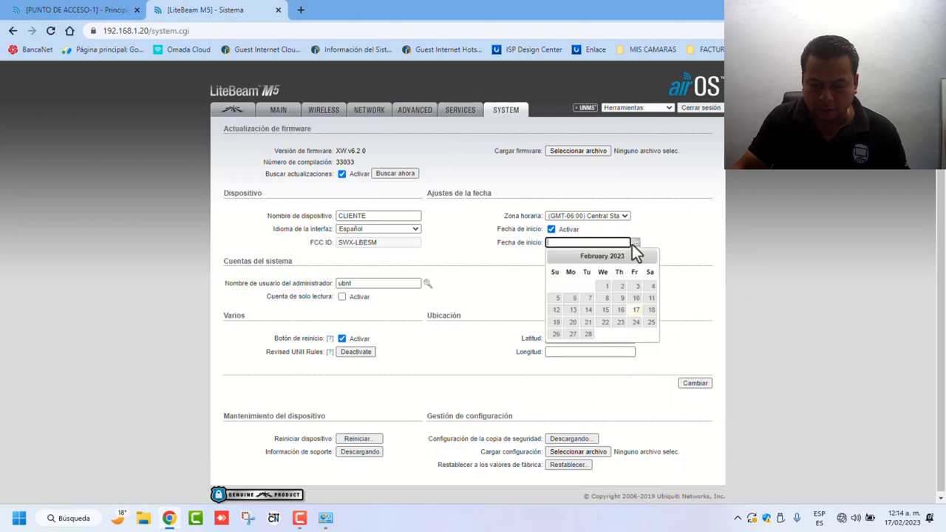
click(621, 311)
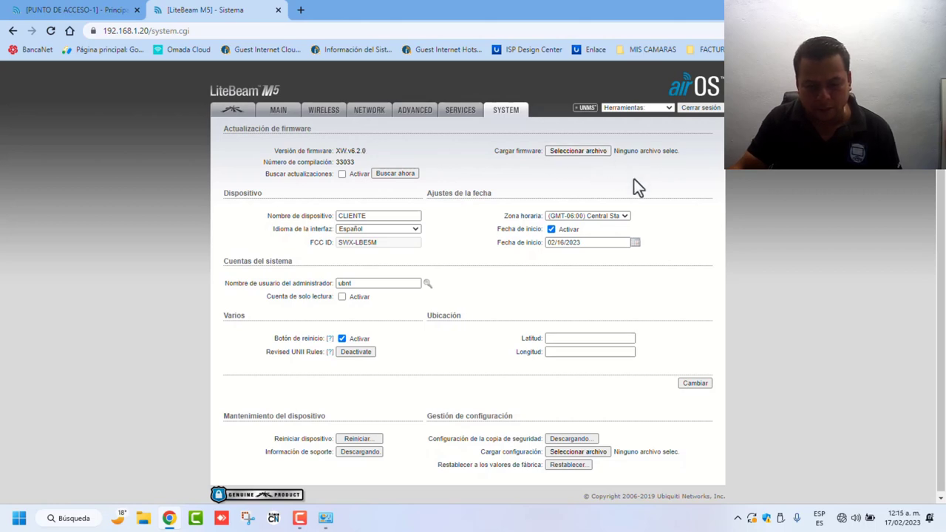
click(693, 384)
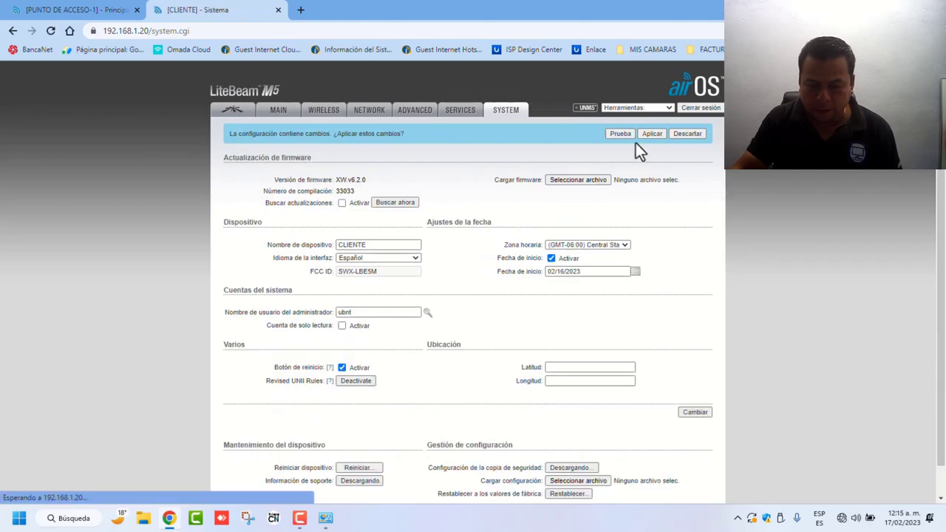
click(653, 134)
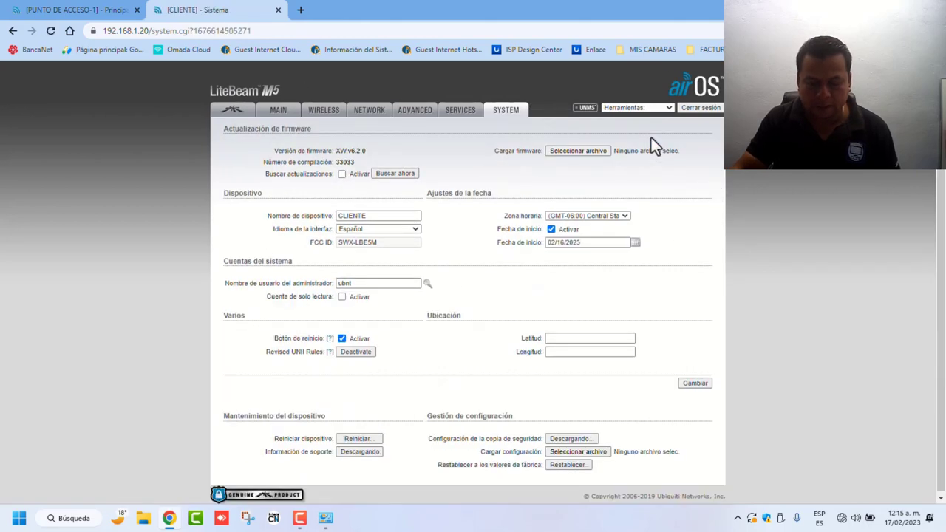
Step: Log back in with the default admin credentials to reach CLIENTE's Advanced wireless page
click(465, 117)
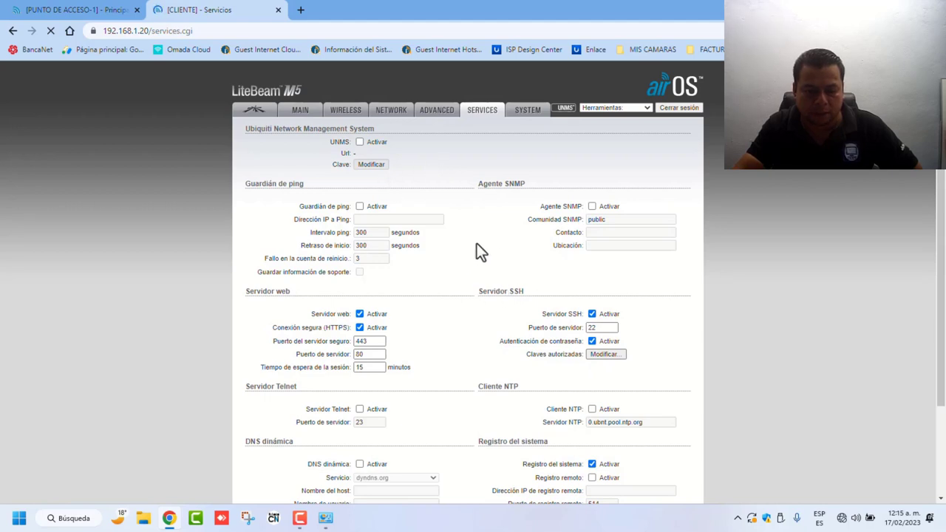
click(437, 112)
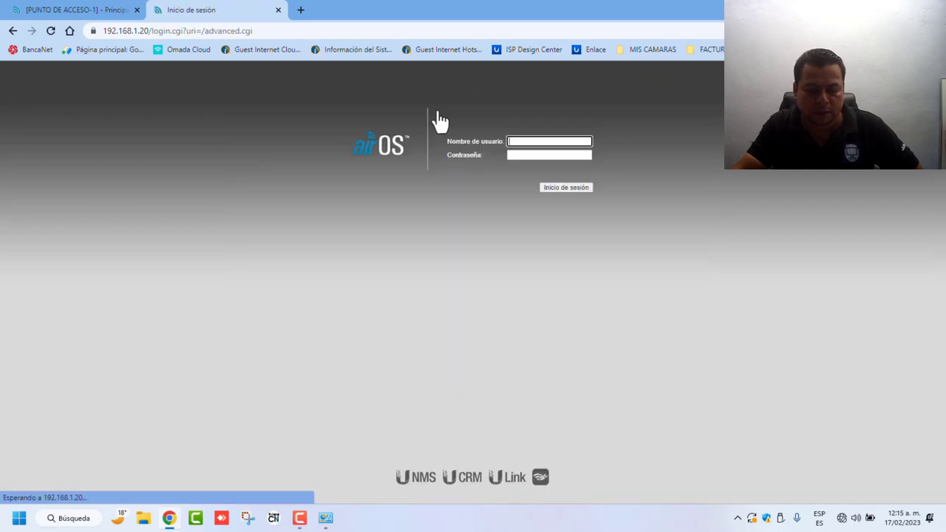
click(538, 143)
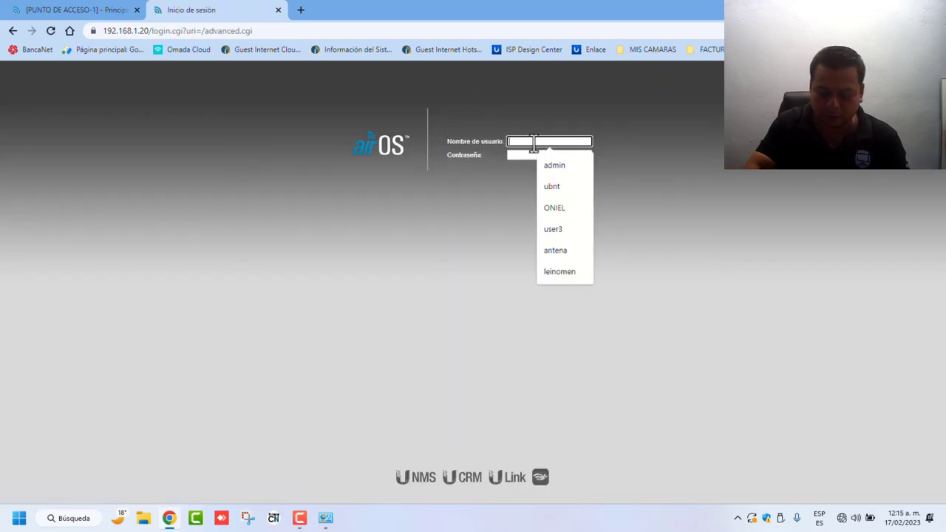
text(UBNT)
key(Tab)
text(U)
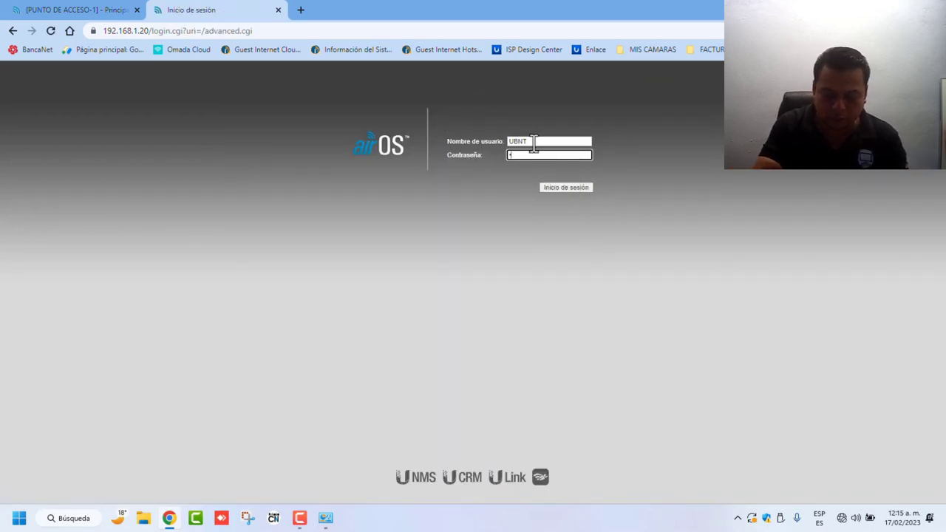
text(BNT)
key(Return)
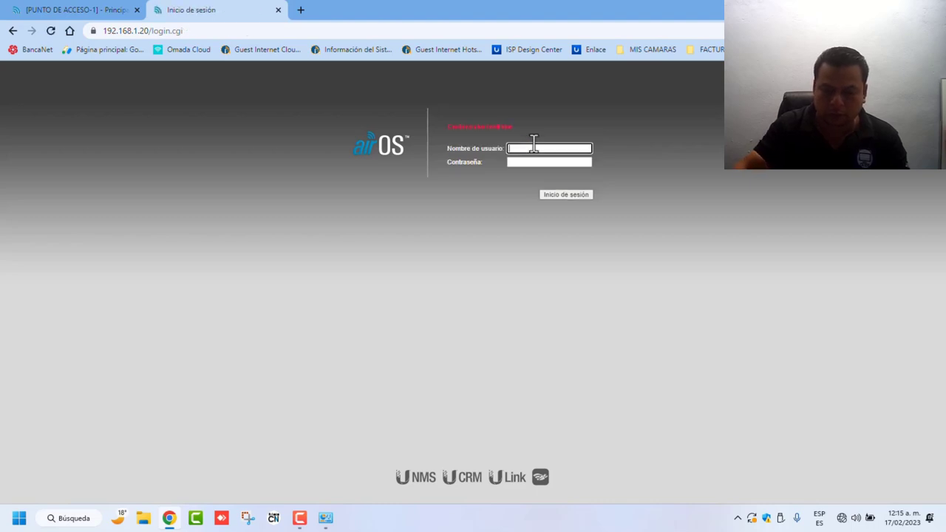
text(ubn)
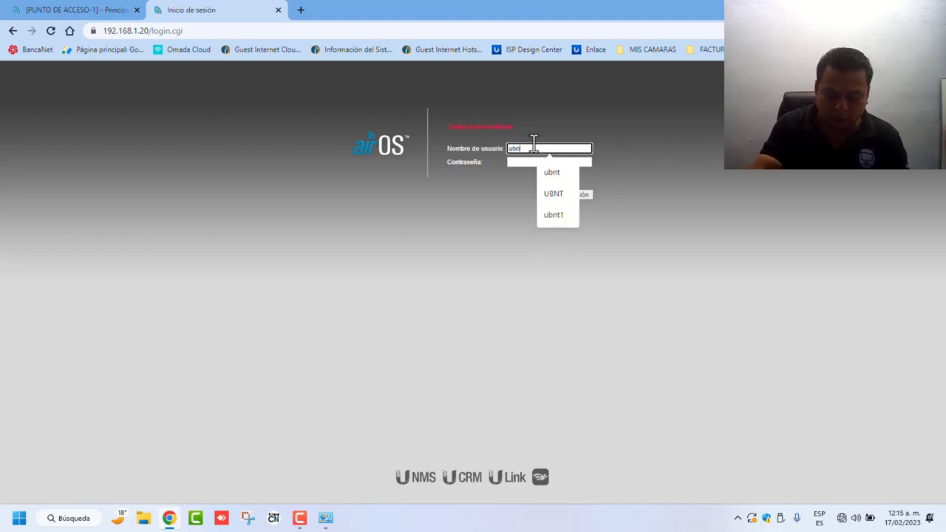
text(t)
key(Tab)
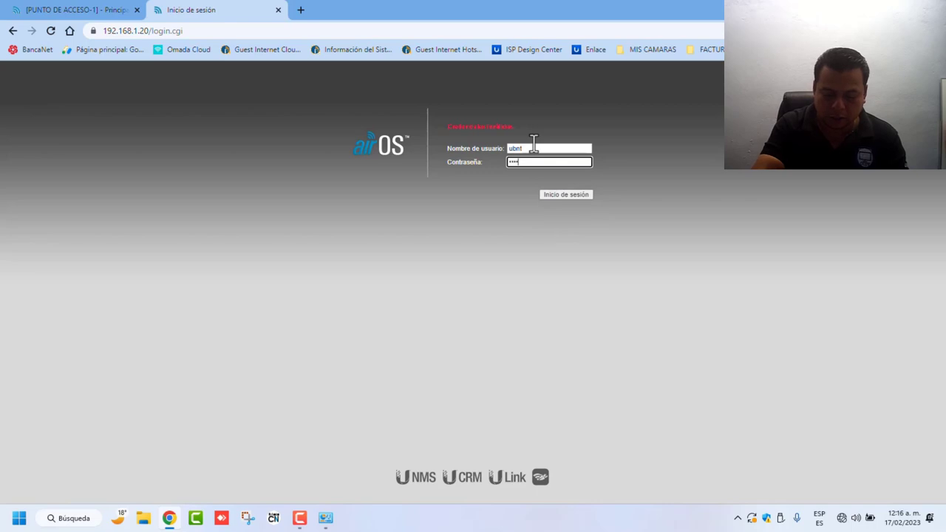
key(Return)
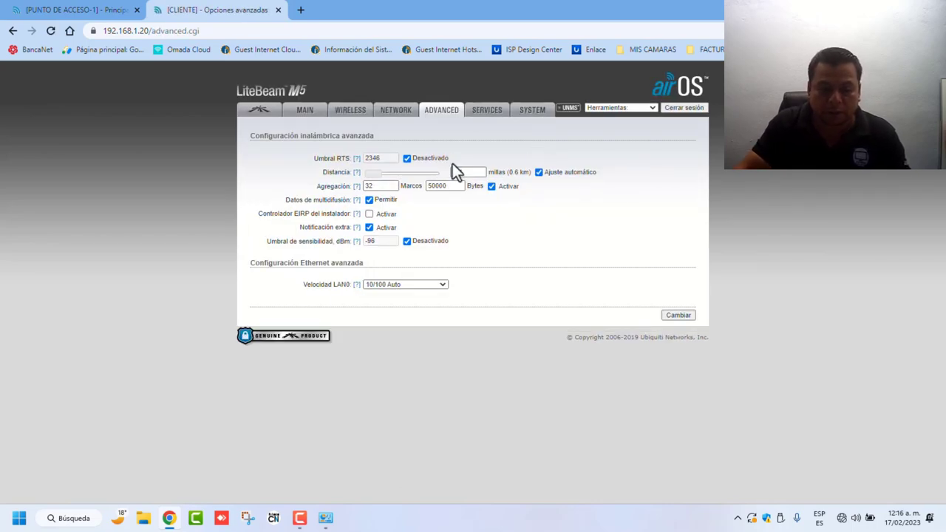
Step: Change the device's IP address to 192.168.1.201 on the Network page
click(402, 115)
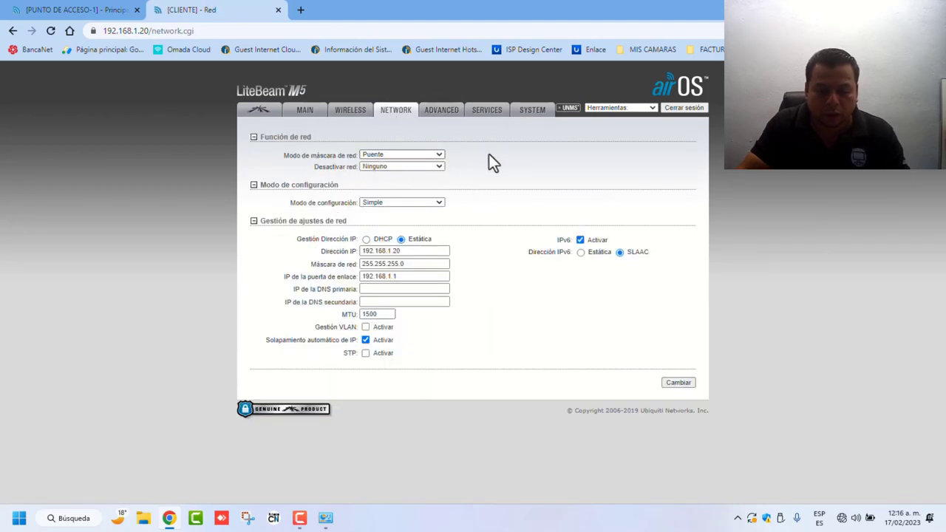
click(416, 252)
text(1)
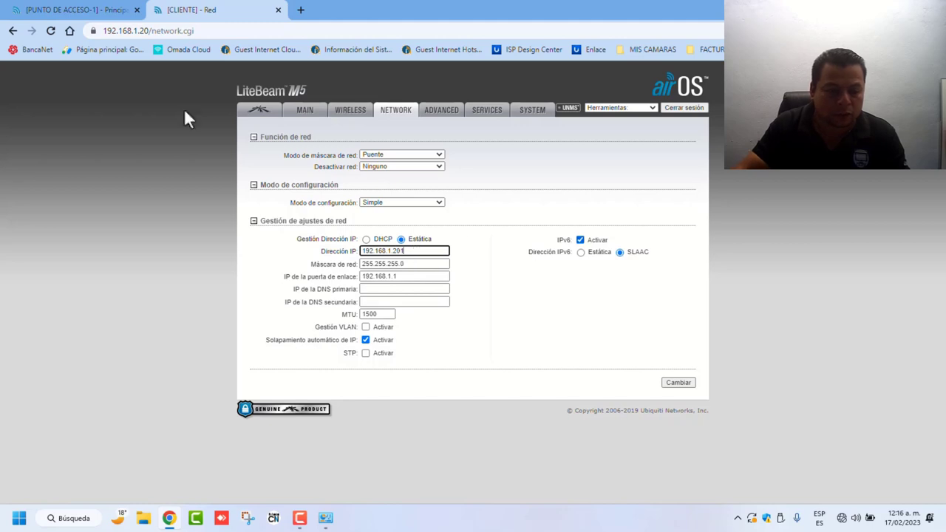
click(56, 10)
click(171, 13)
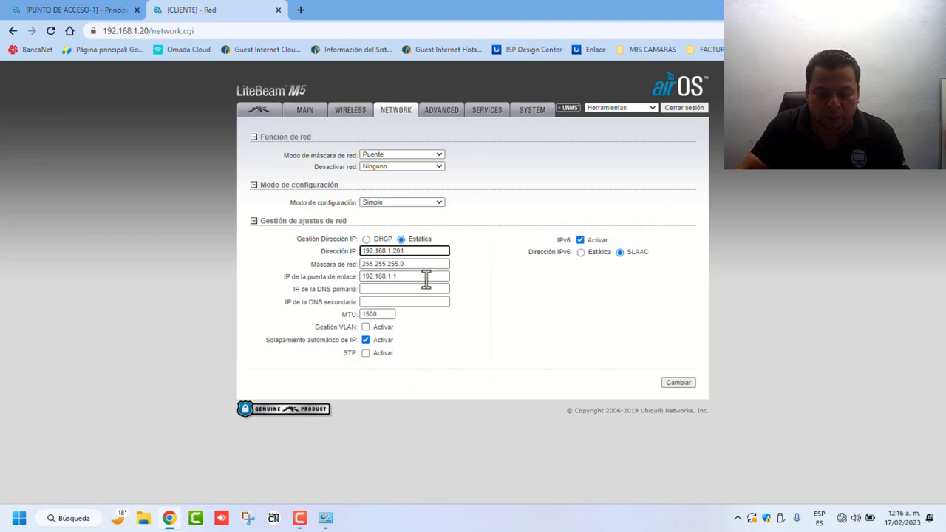
Step: Set gateway 192.168.1.254, DNS 8.8.8.8 and 8.8.4.4, disable IPv6, then save and apply
click(408, 276)
key(BackSpace)
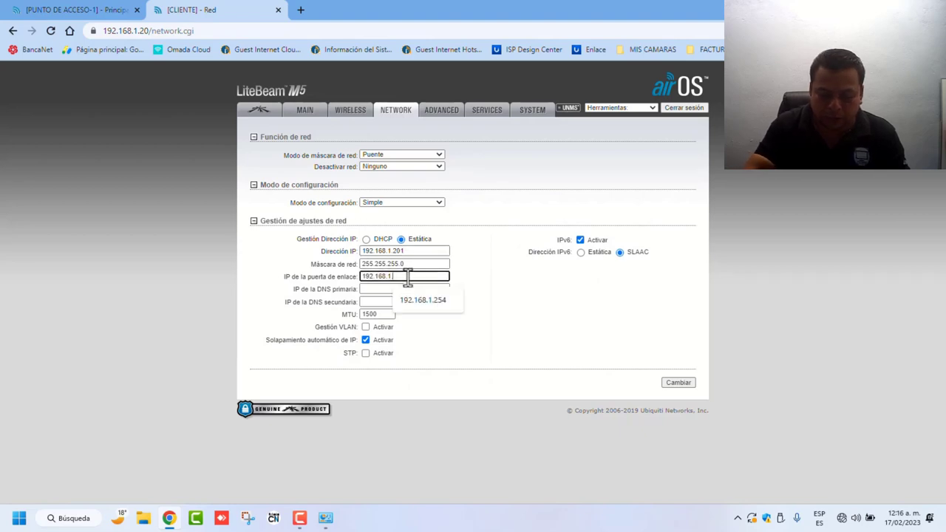
text(254)
click(408, 288)
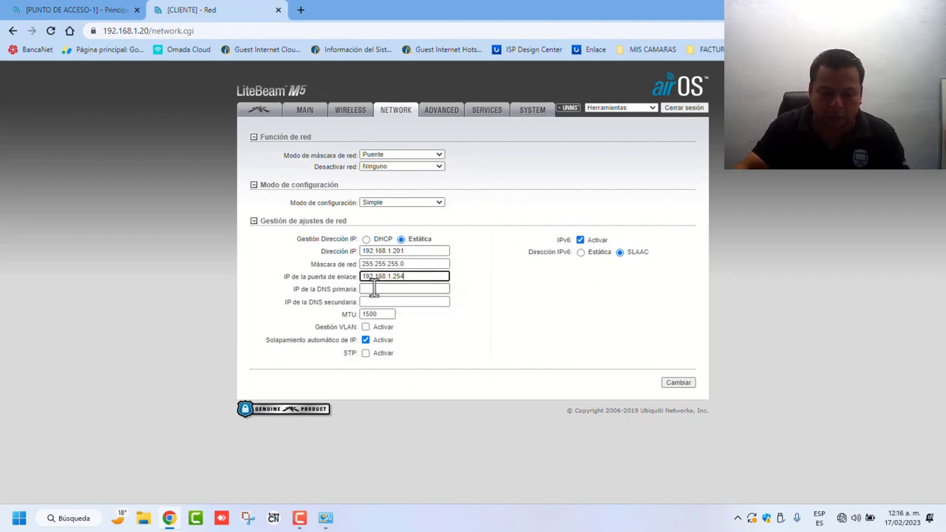
click(412, 309)
click(408, 302)
click(411, 326)
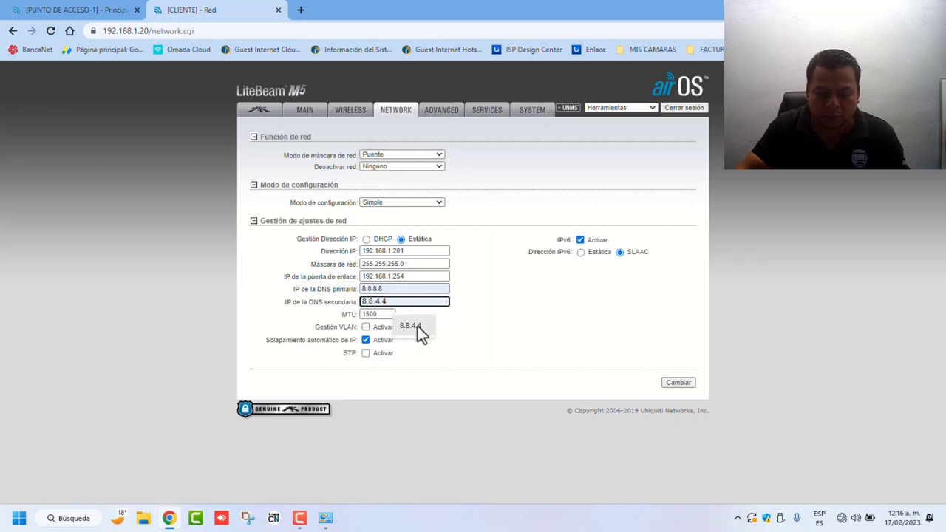
click(580, 240)
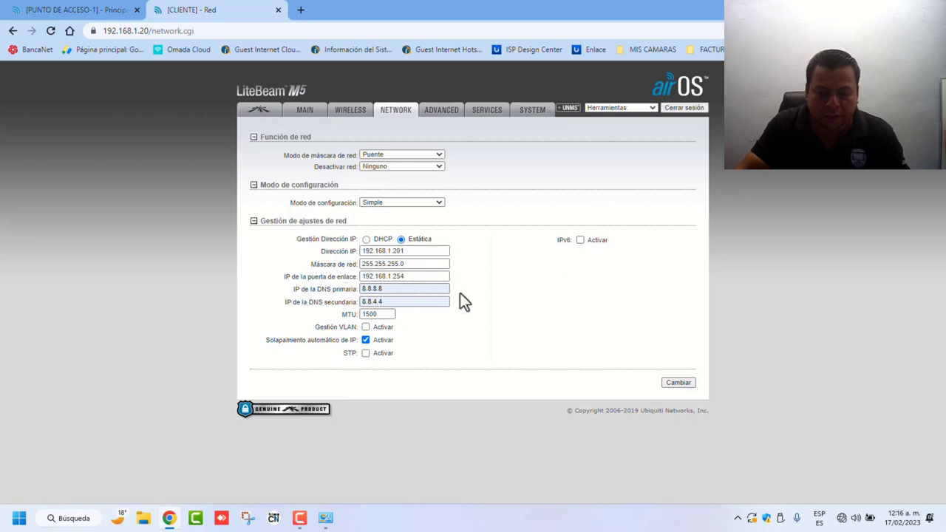
click(678, 383)
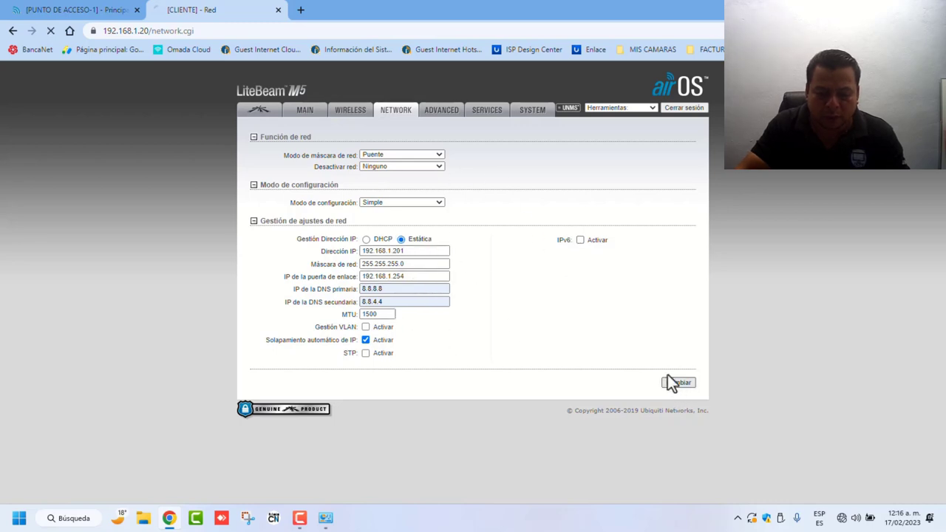
click(634, 132)
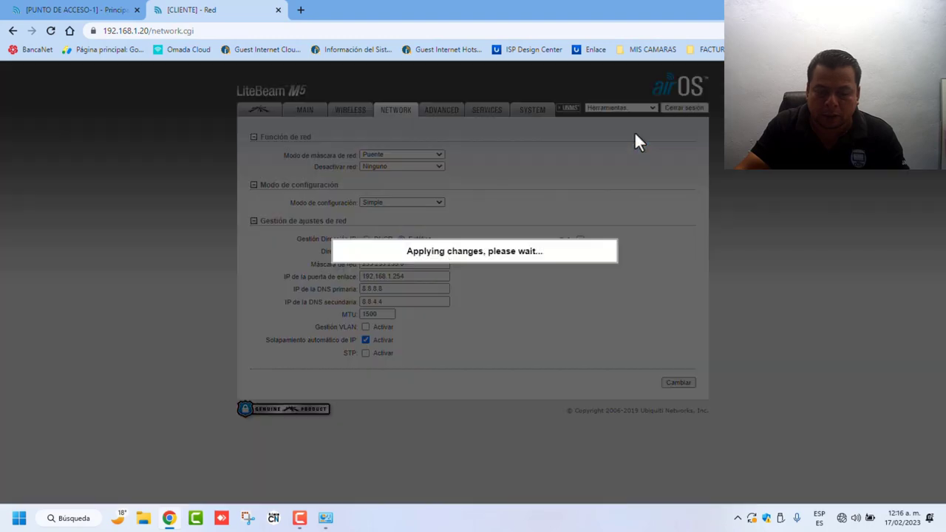
Step: Change the Ethernet adapter's IPv4 gateway to 192.168.1.201 and confirm the properties
click(326, 518)
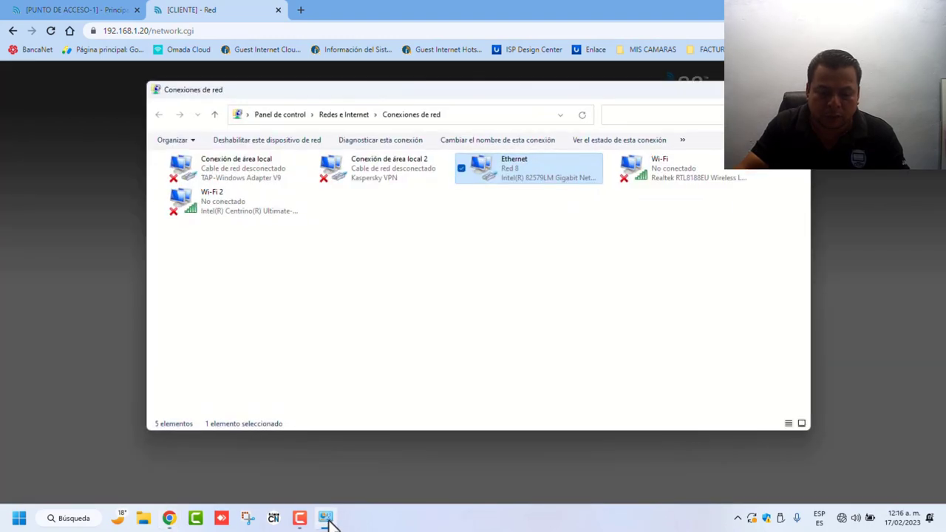
right_click(486, 167)
click(544, 279)
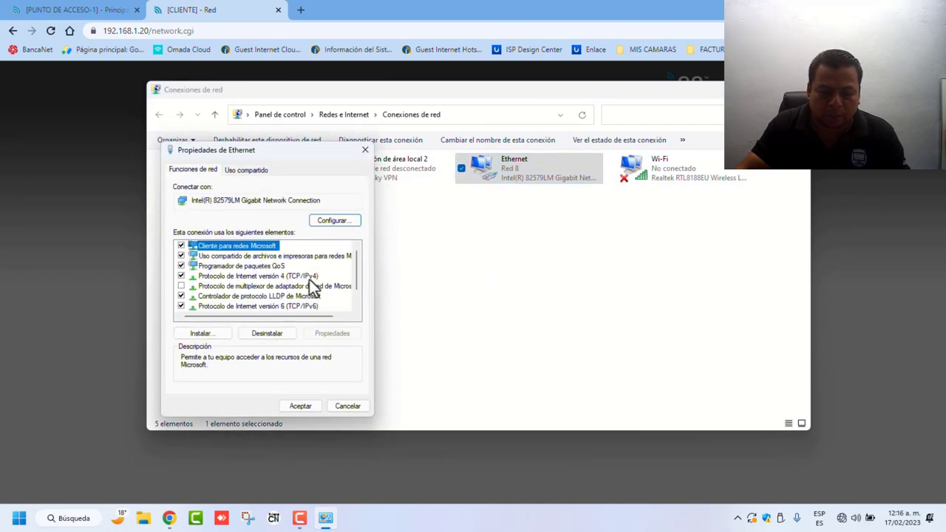
click(309, 276)
click(333, 332)
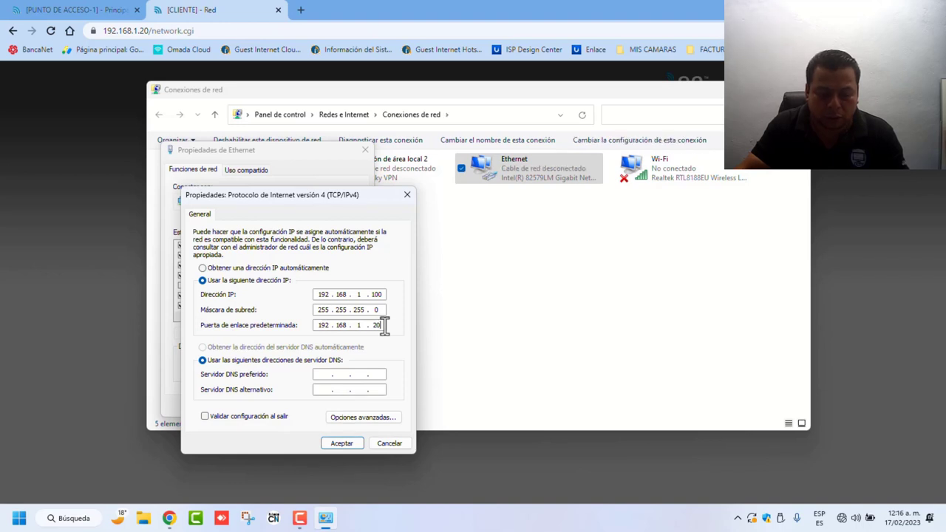
text(1)
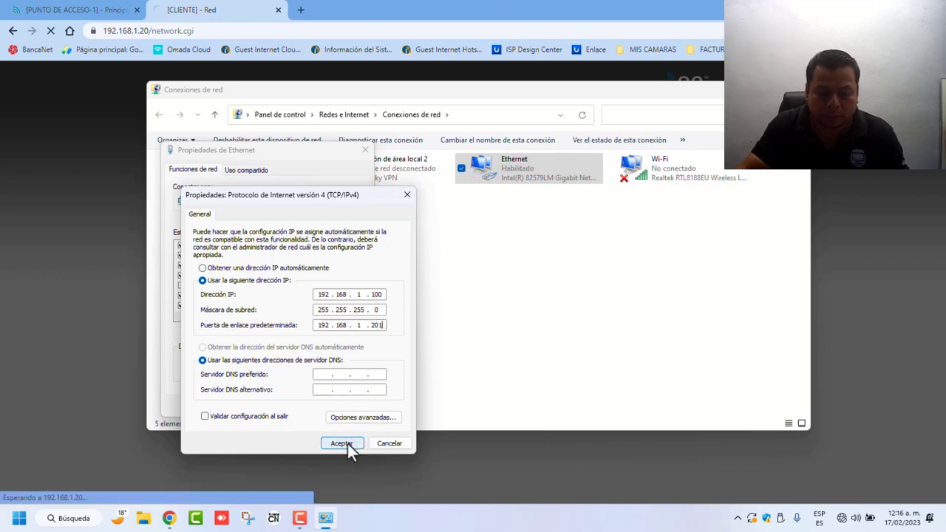
click(347, 443)
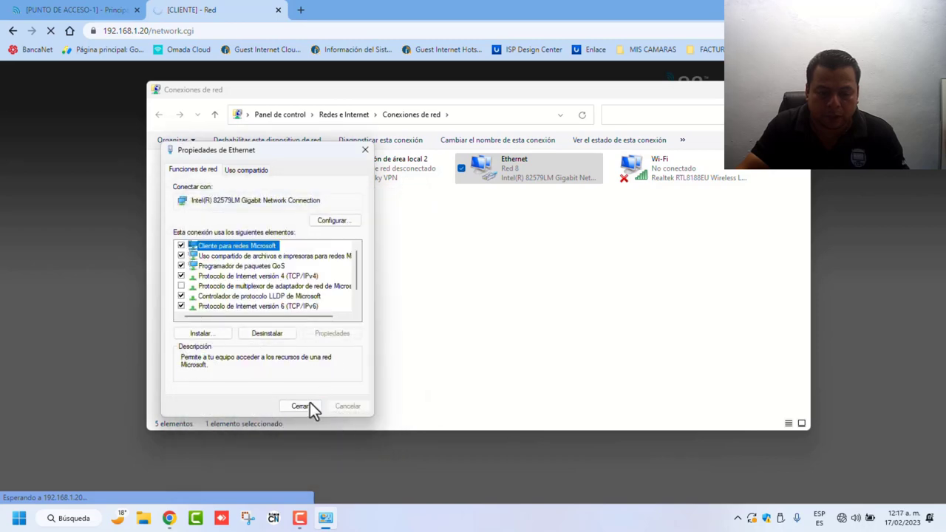
click(300, 406)
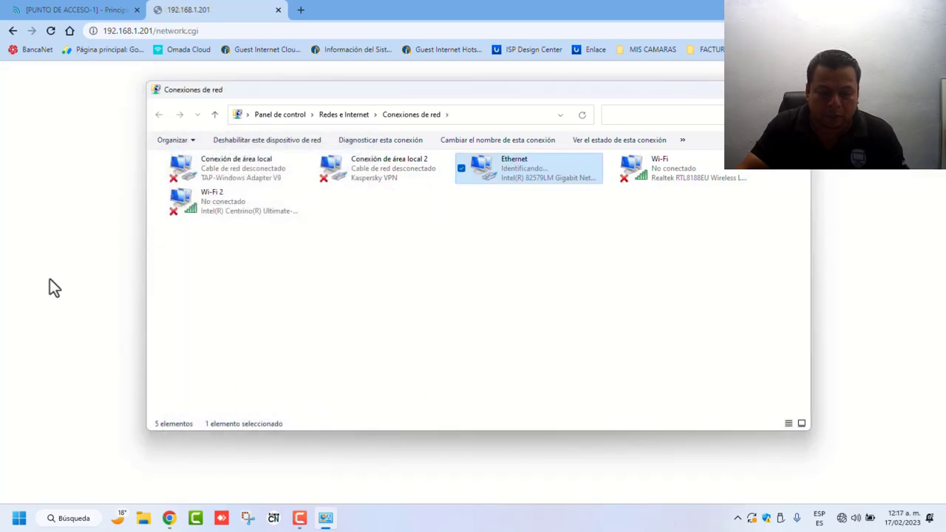
Step: Reload the device page and proceed past the network error and Kaspersky certificate warning
click(41, 270)
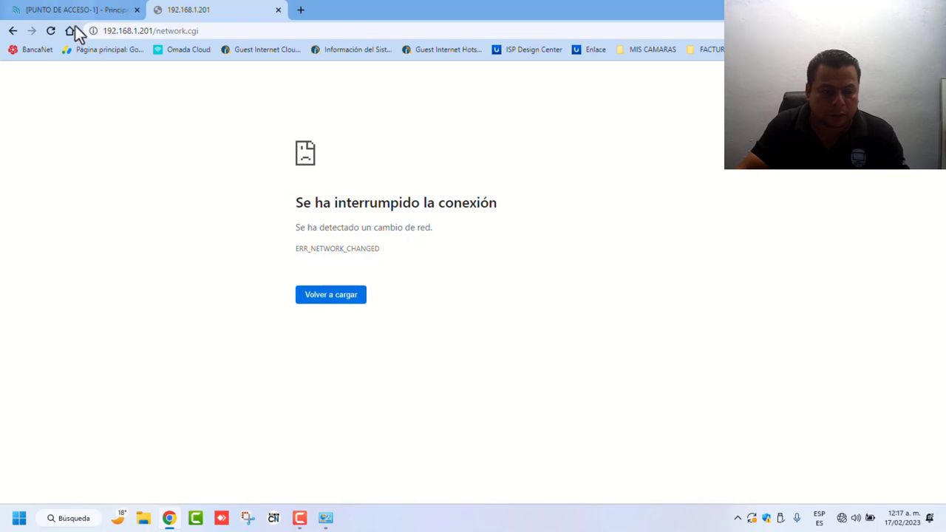
click(52, 31)
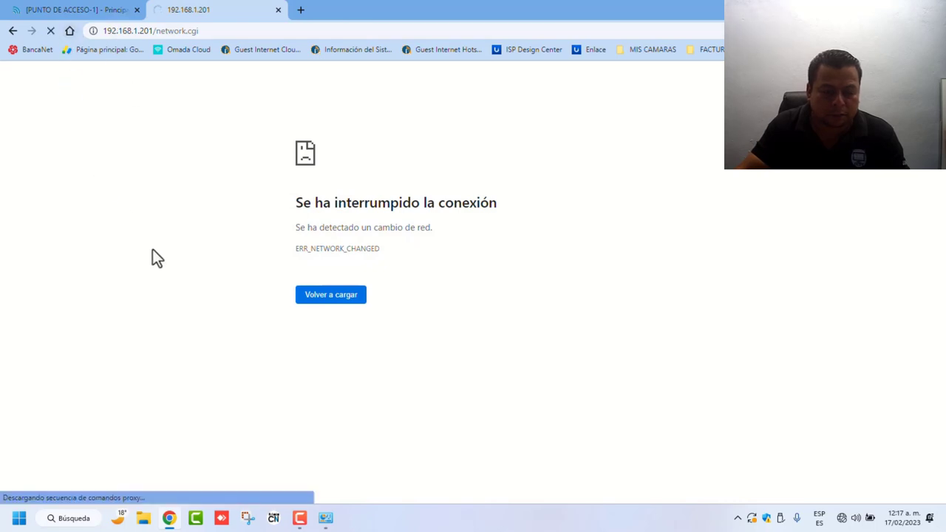
click(323, 351)
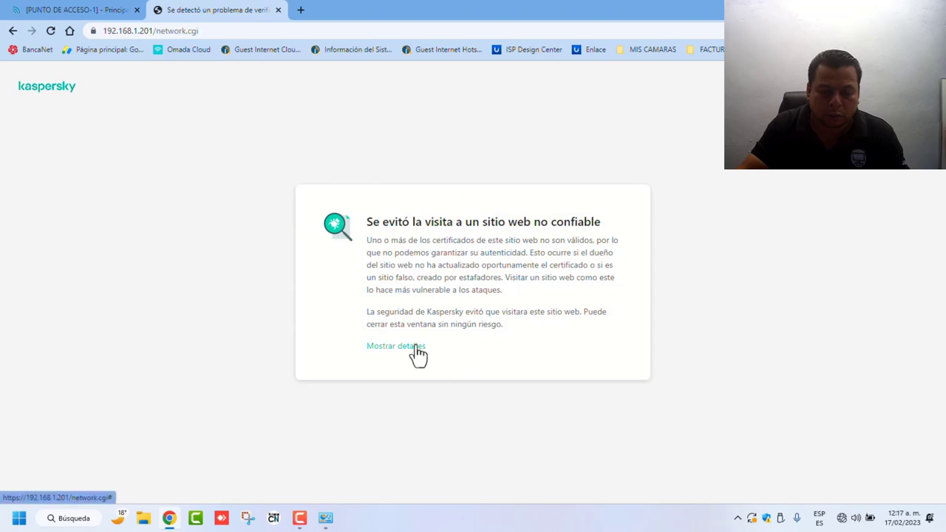
click(385, 347)
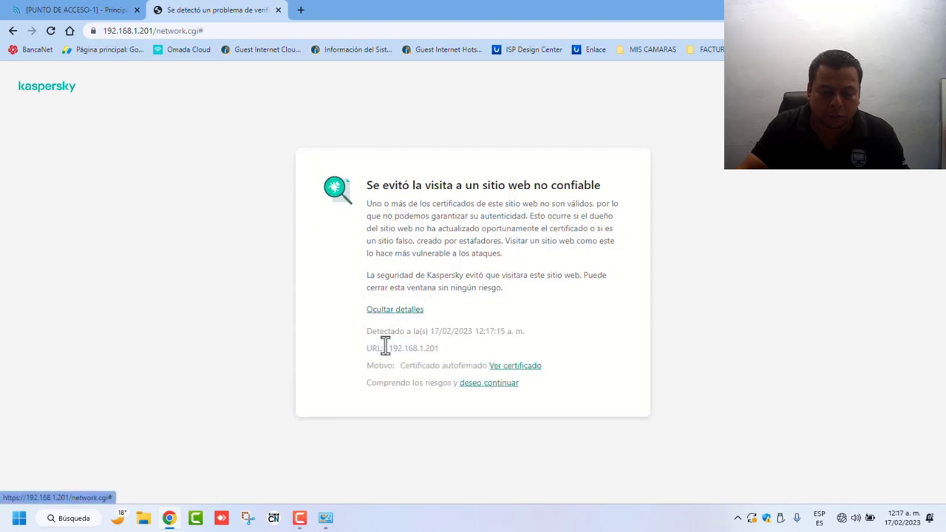
click(483, 385)
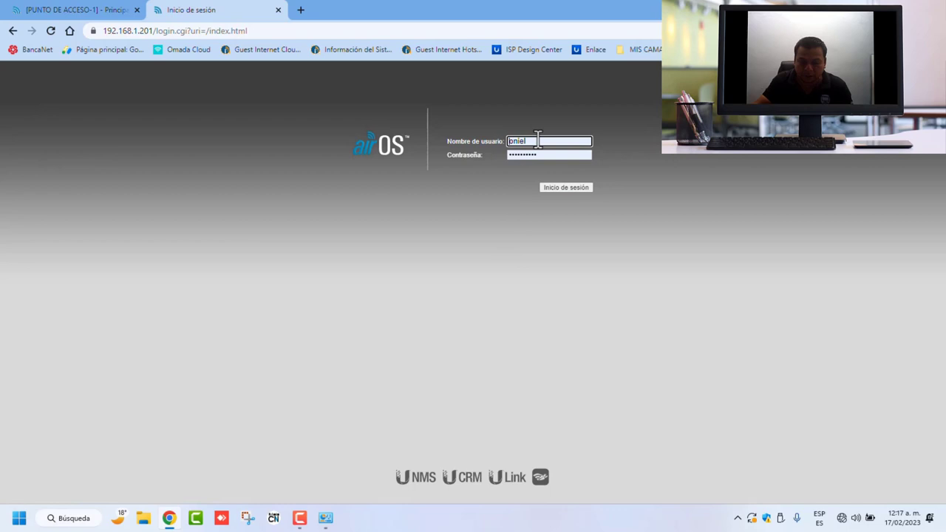
Step: Sign into the LiteBeam at 192.168.1.201 with the device username and password
double_click(534, 140)
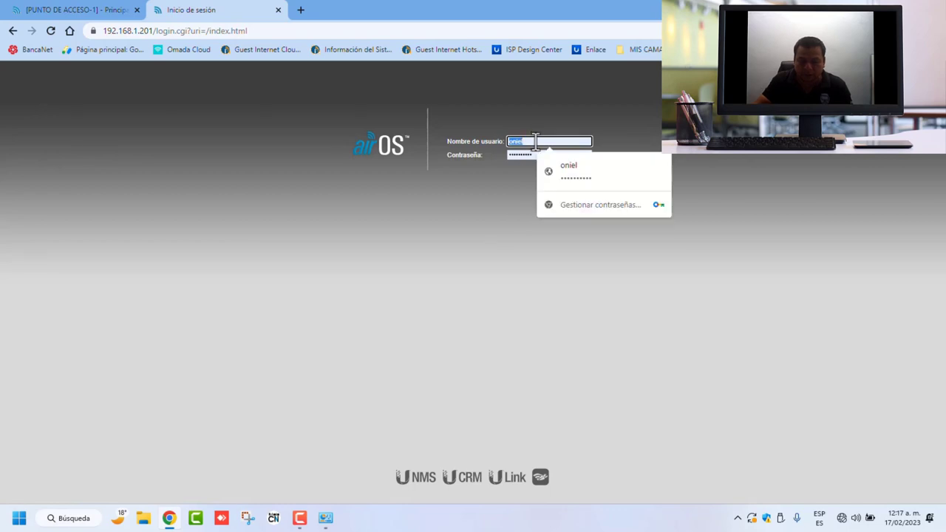
text(u)
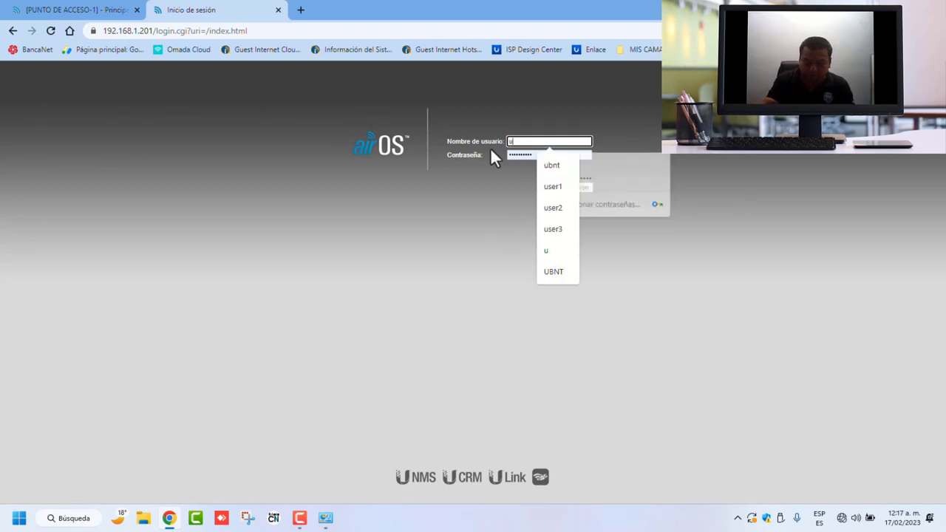
text(bnt)
key(Tab)
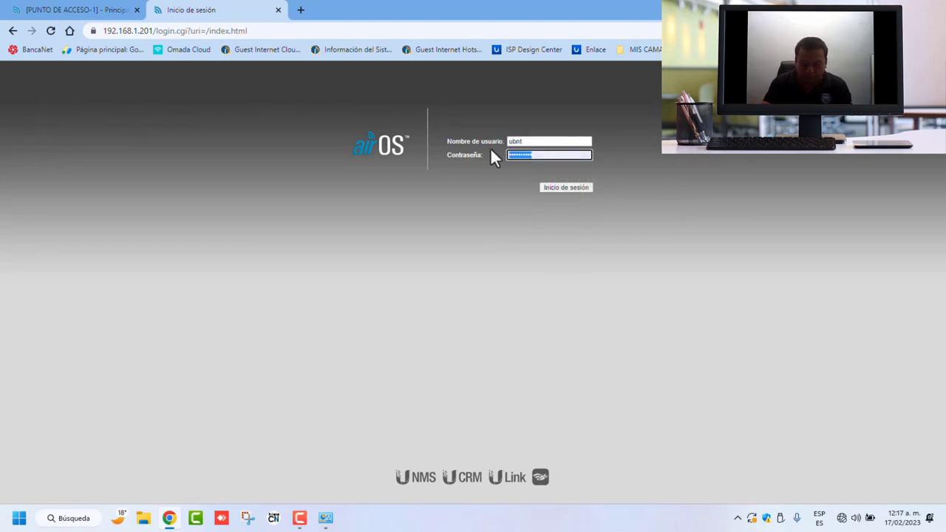
text(ubn)
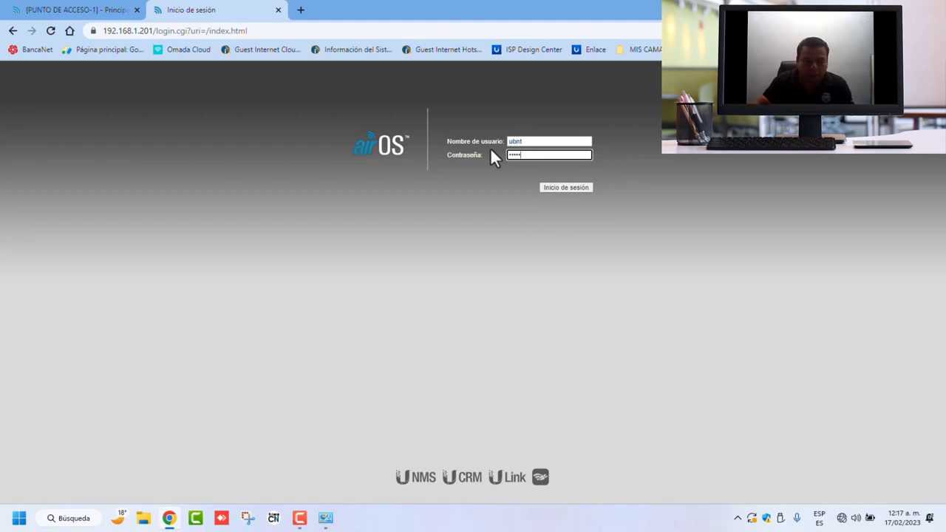
click(569, 188)
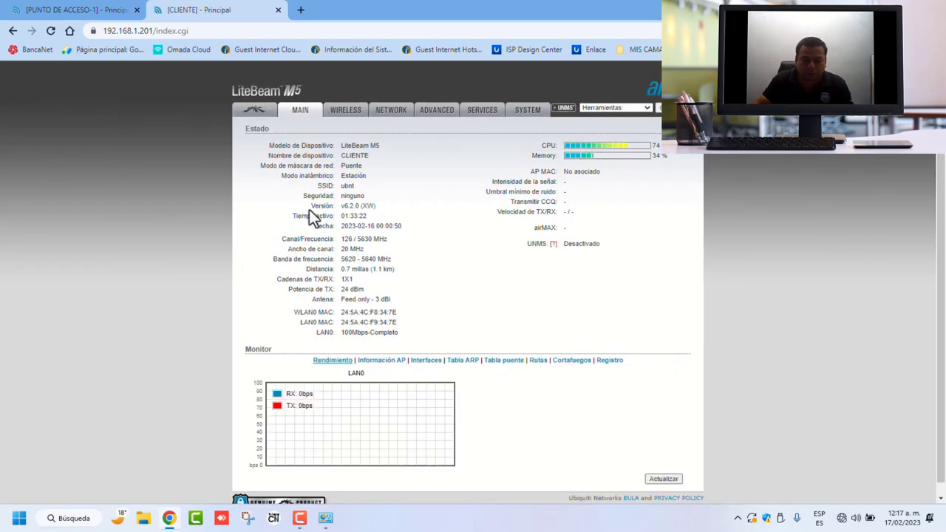
Step: Move from the airMAX tab through NETWORK to the WIRELESS page and open the wireless mode list
click(254, 112)
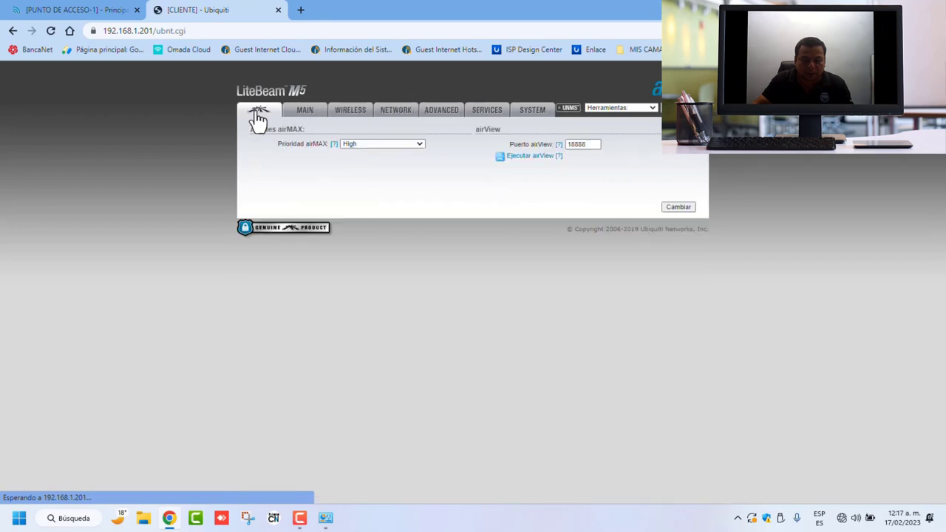
click(412, 117)
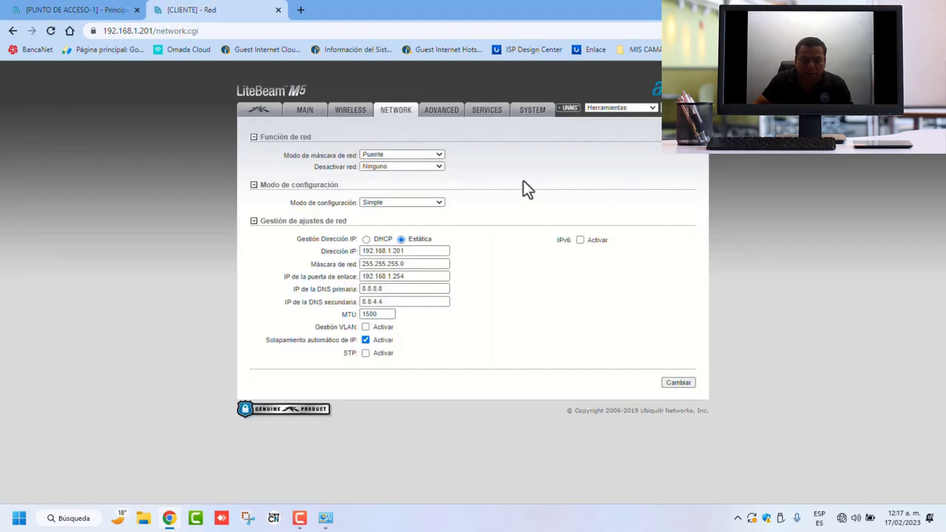
click(352, 112)
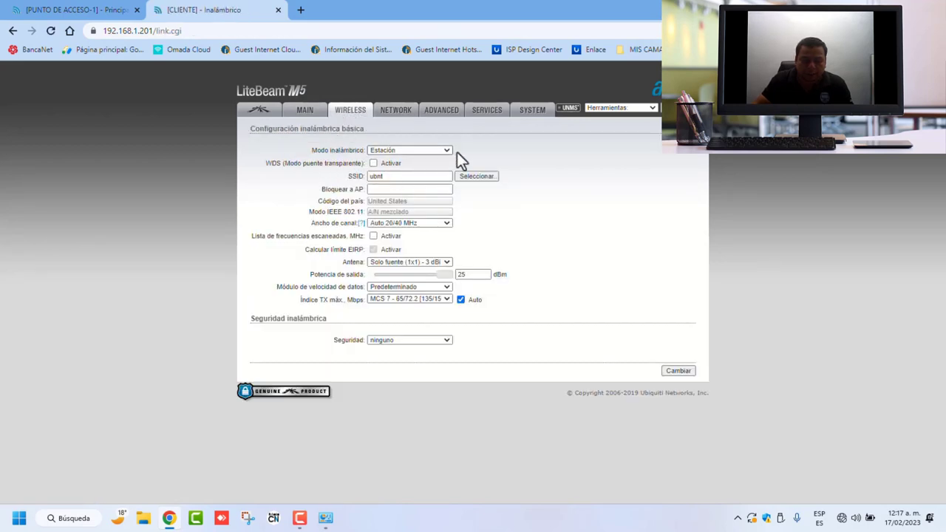
click(446, 152)
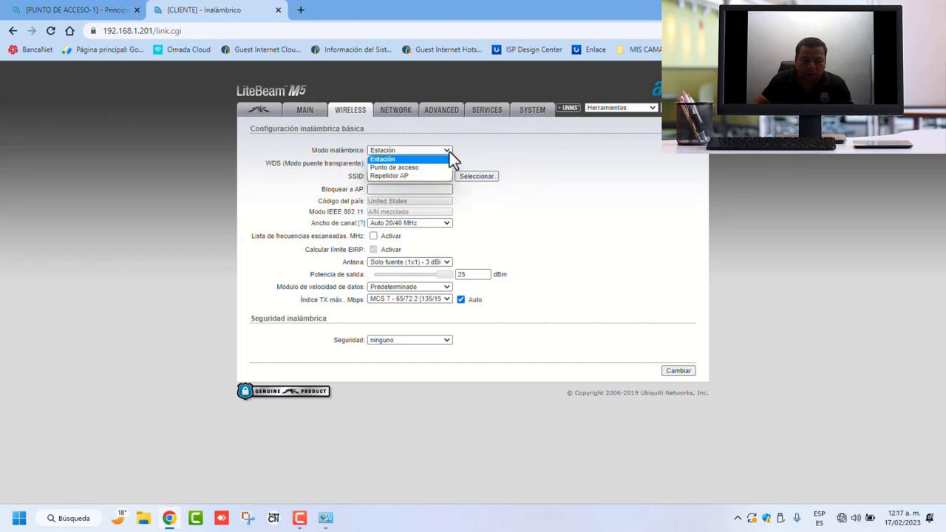
Step: Keep Estación mode, enable WDS, keep Auto 20/40 MHz width, and enable the scanned-frequency list
click(397, 159)
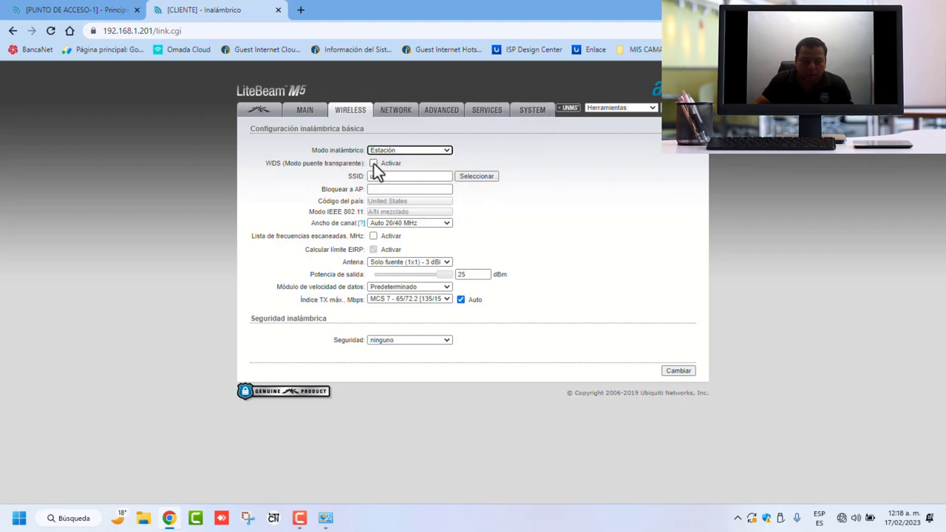
click(374, 164)
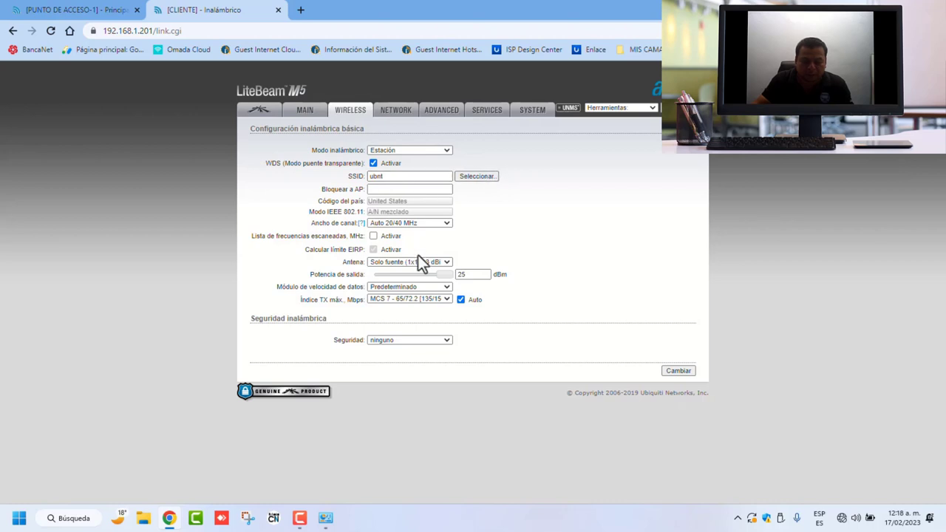
click(444, 223)
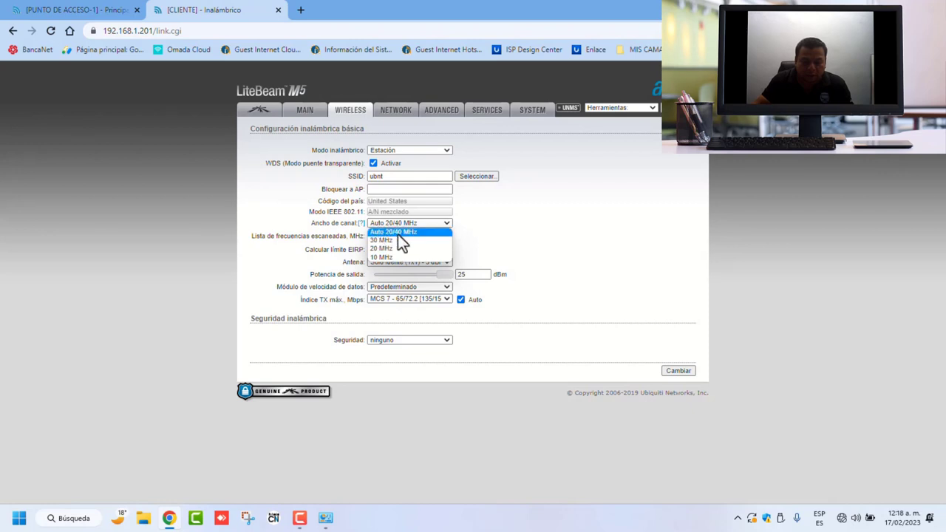
click(517, 216)
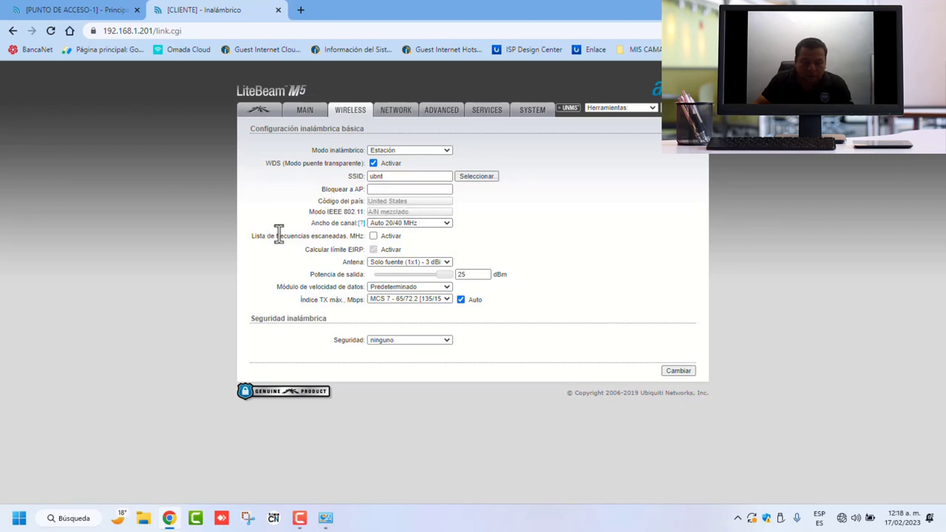
click(373, 237)
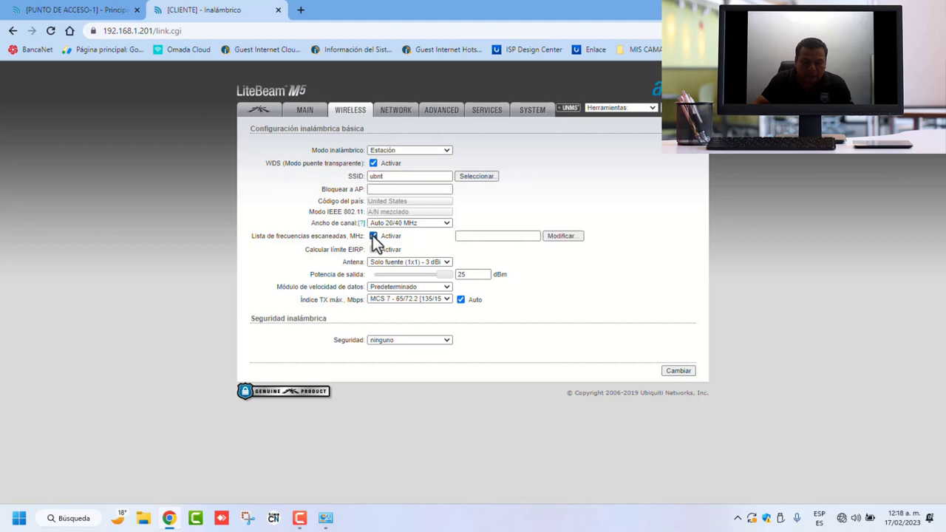
Step: Open the scanned-frequency picker and scroll through it to locate 5785 MHz
click(566, 237)
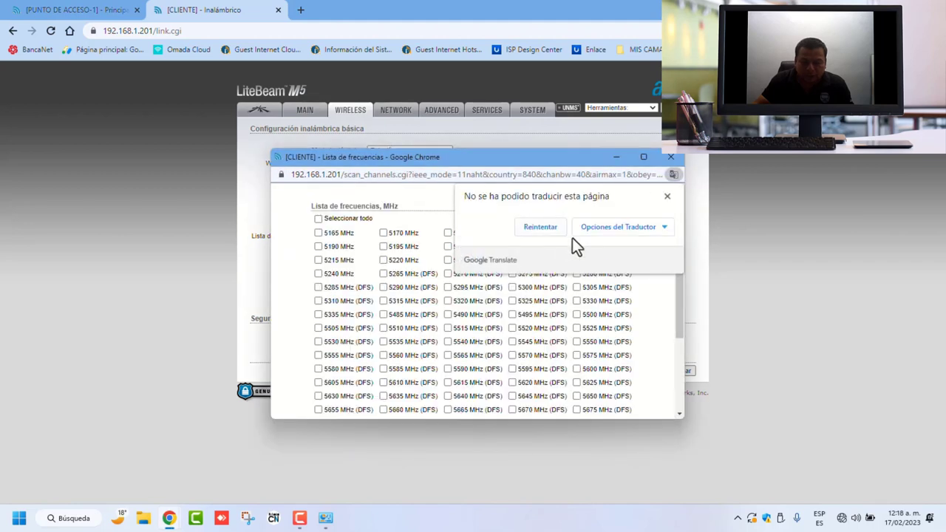
click(667, 196)
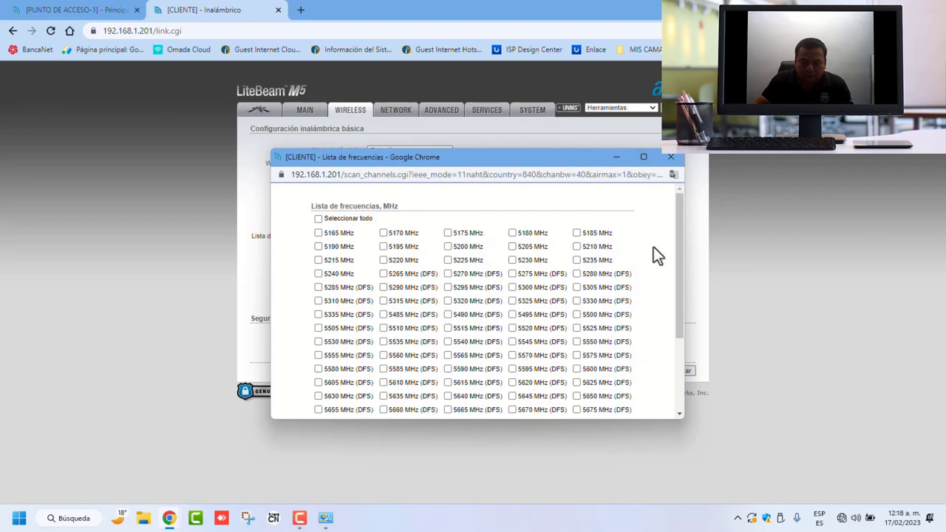
scroll(659, 251, down, 1)
scroll(657, 250, down, 3)
scroll(572, 300, up, 5)
scroll(395, 288, down, 5)
scroll(396, 288, up, 5)
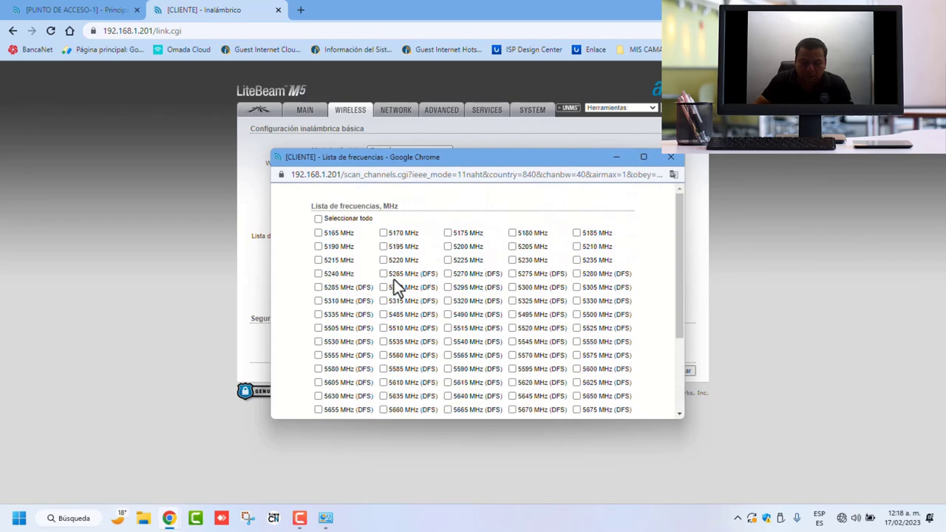
scroll(394, 288, down, 3)
scroll(393, 289, down, 1)
scroll(389, 282, up, 5)
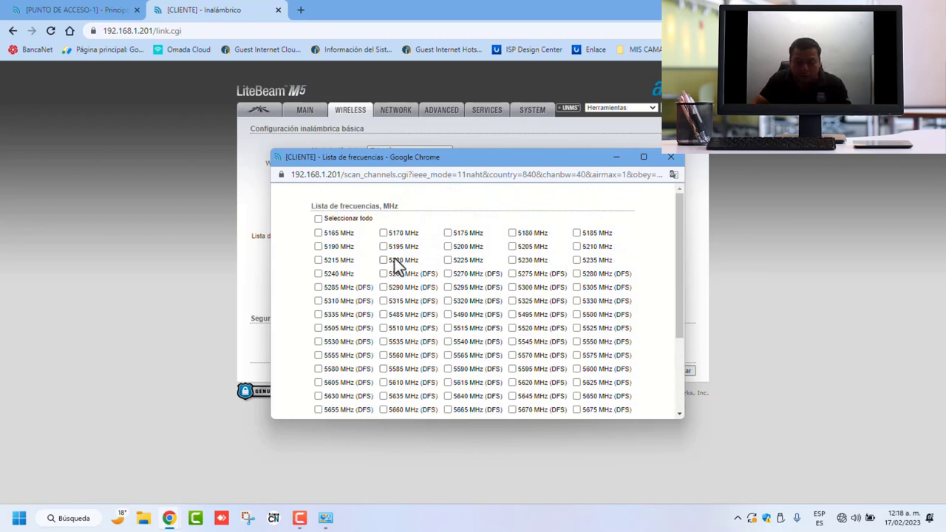
scroll(396, 274, down, 5)
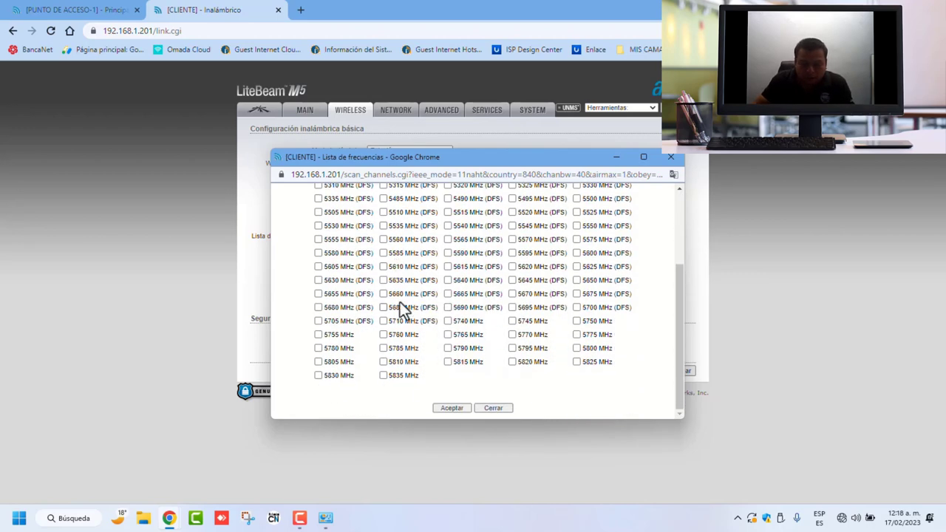
scroll(373, 278, up, 5)
scroll(374, 283, down, 5)
scroll(373, 275, up, 5)
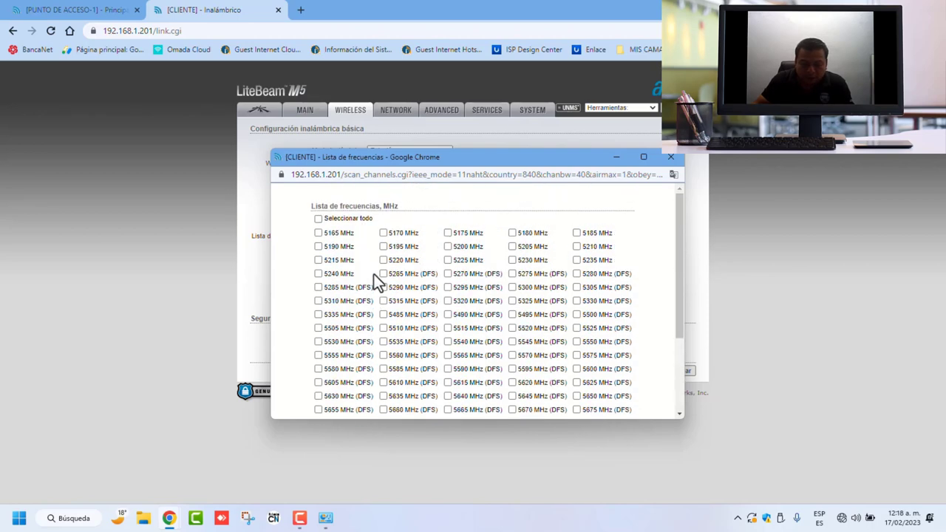
scroll(617, 239, down, 5)
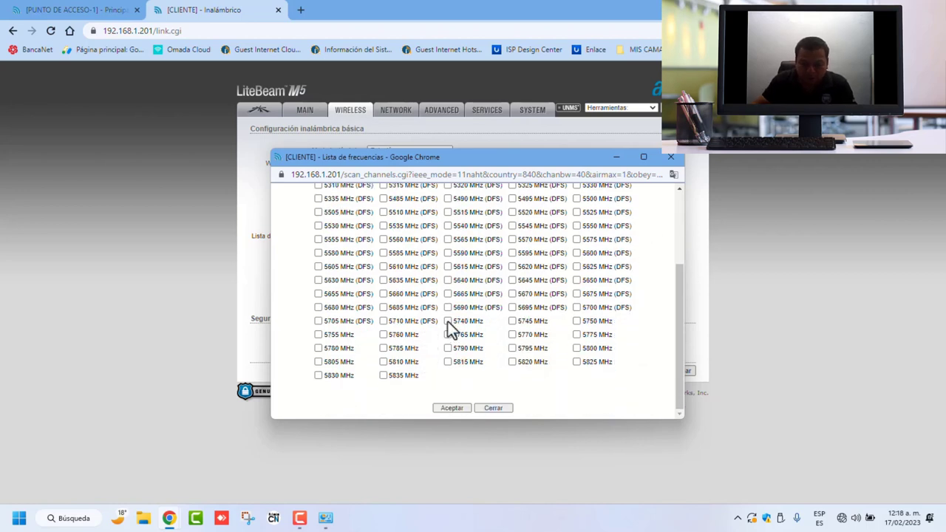
Step: Leave only 5785 MHz ticked in the frequency list and confirm with Aceptar
click(383, 349)
scroll(362, 317, up, 2)
click(318, 219)
scroll(427, 320, down, 3)
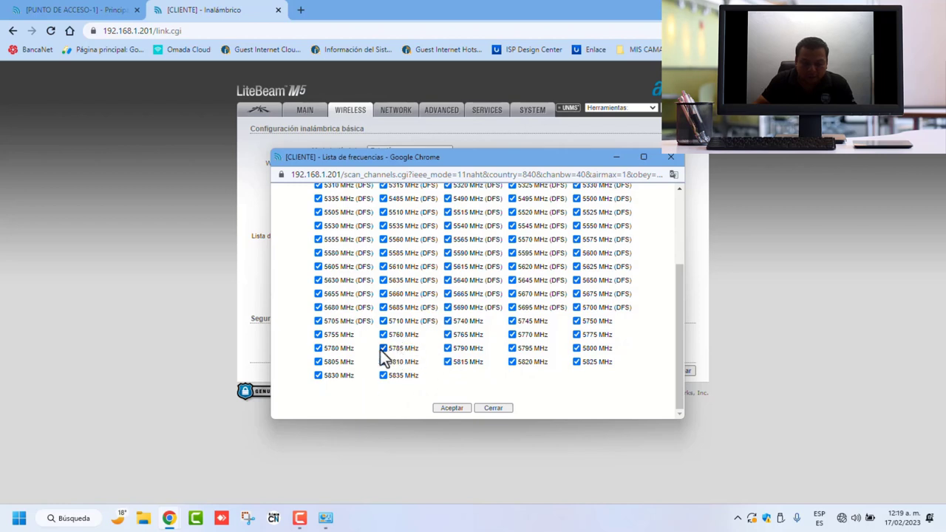
scroll(379, 262, up, 1)
scroll(379, 262, up, 3)
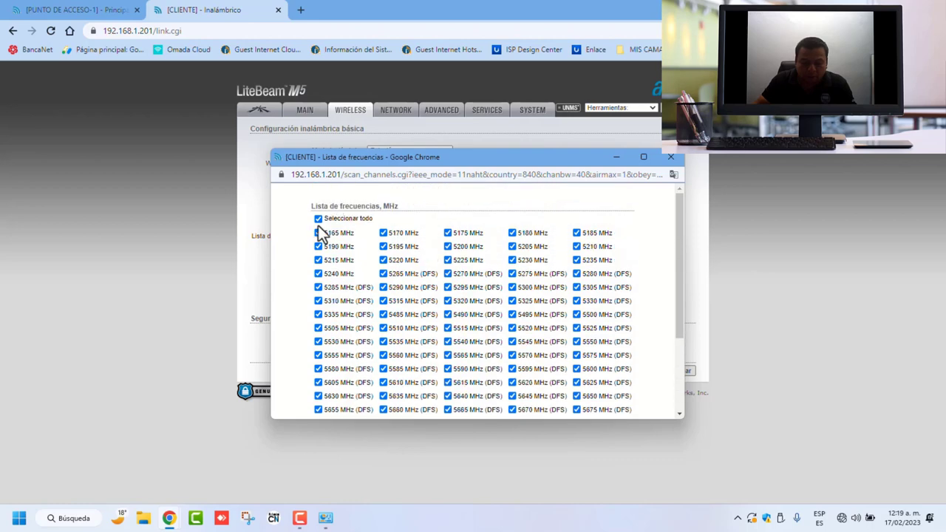
click(318, 220)
scroll(370, 329, down, 3)
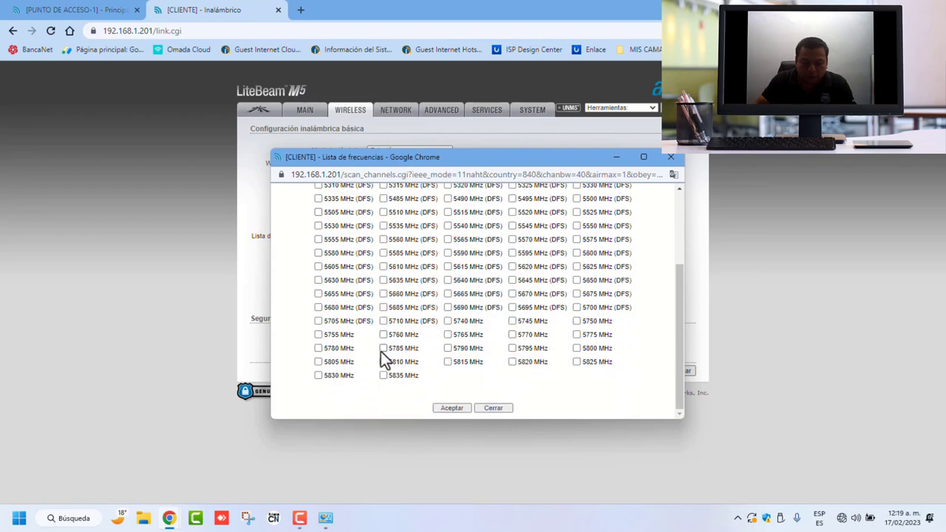
click(383, 348)
click(451, 408)
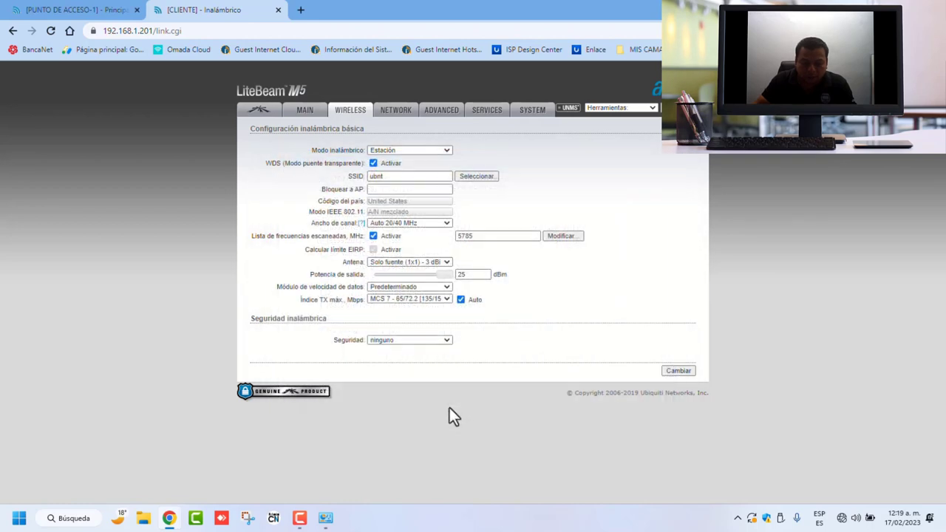
Step: Drop output power to 3 dBm, save with Cambiar and apply the changes
drag(444, 274, 390, 278)
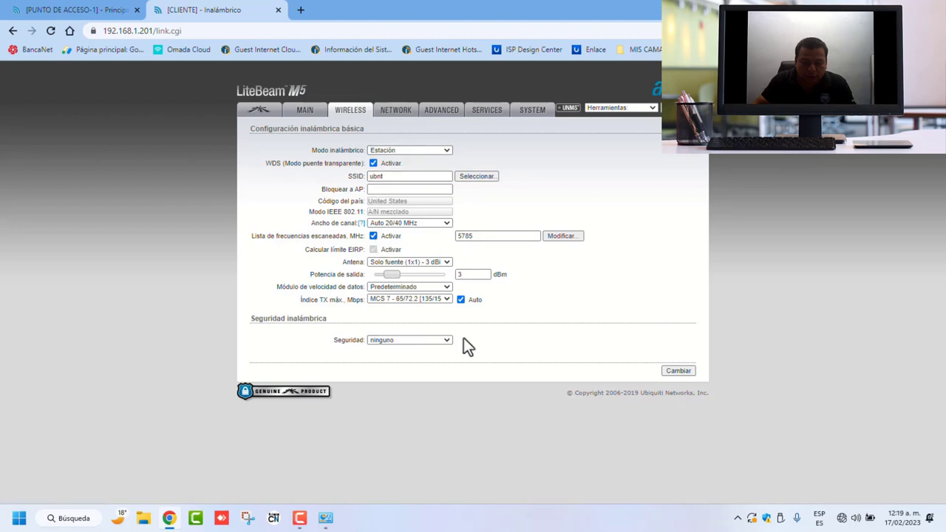
click(678, 371)
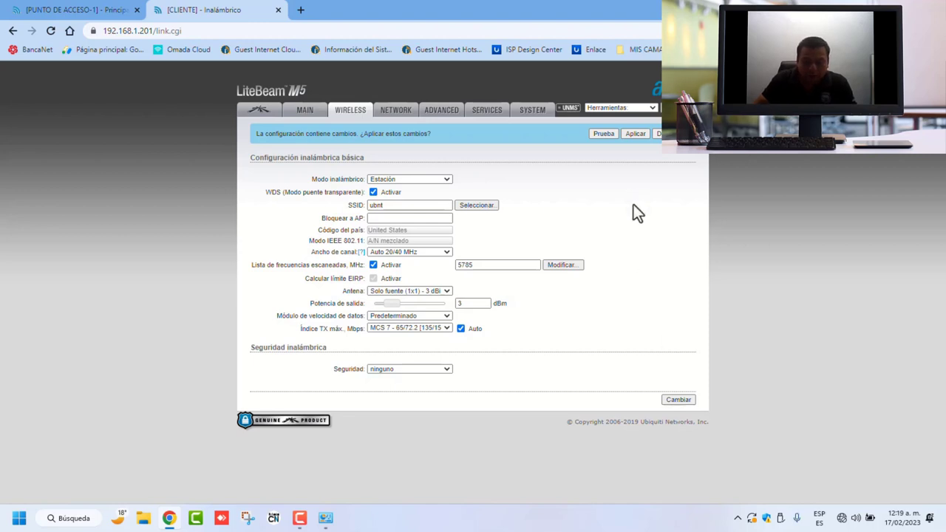
click(637, 134)
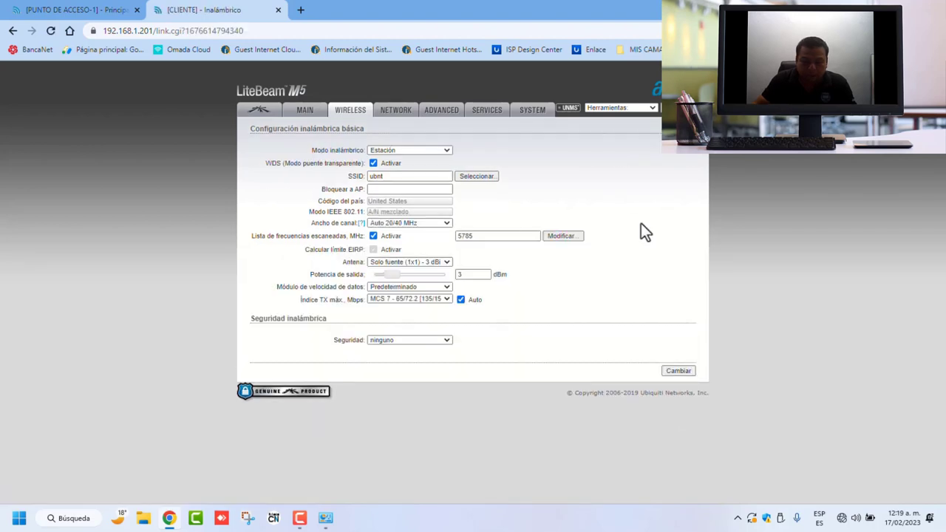
click(306, 112)
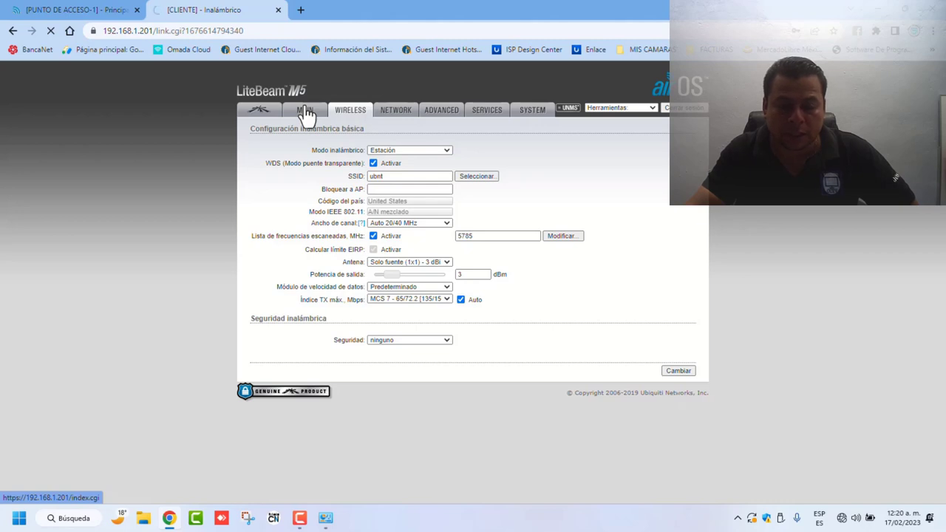
click(307, 114)
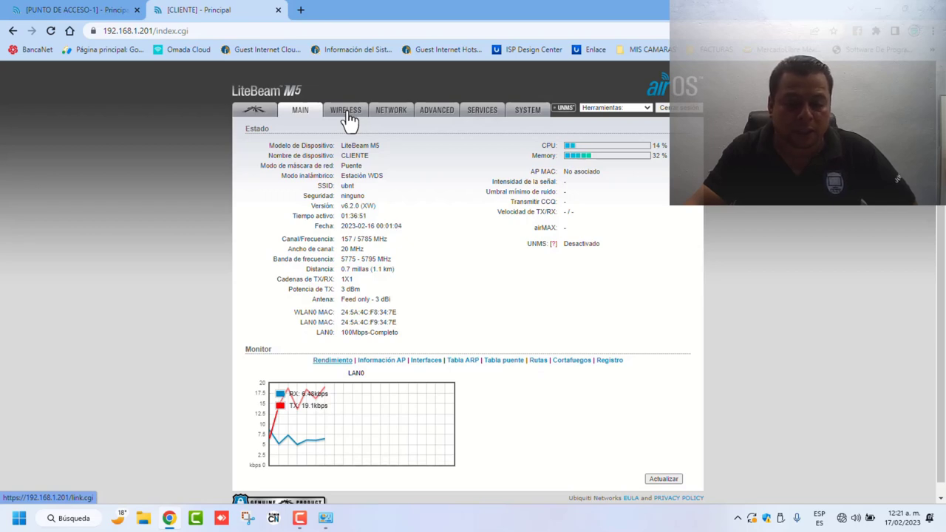
click(346, 112)
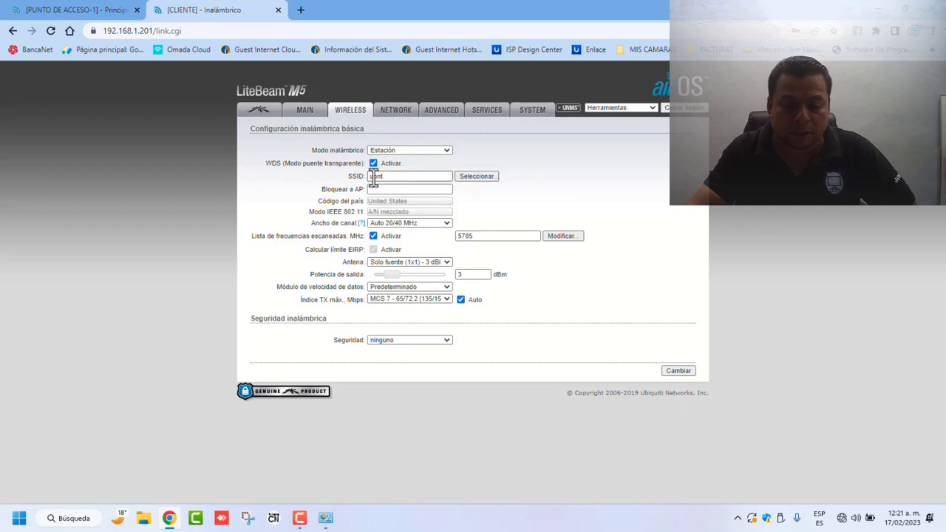
click(479, 177)
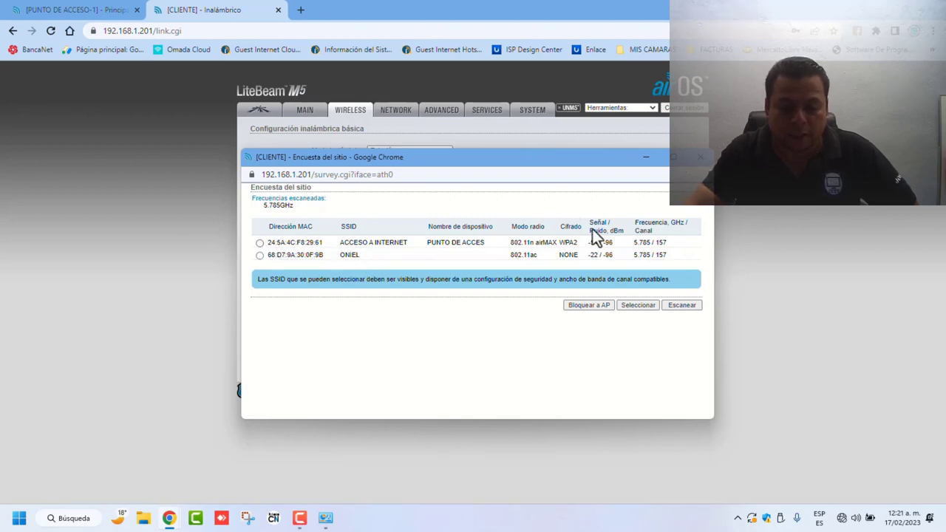
drag(650, 243, 632, 248)
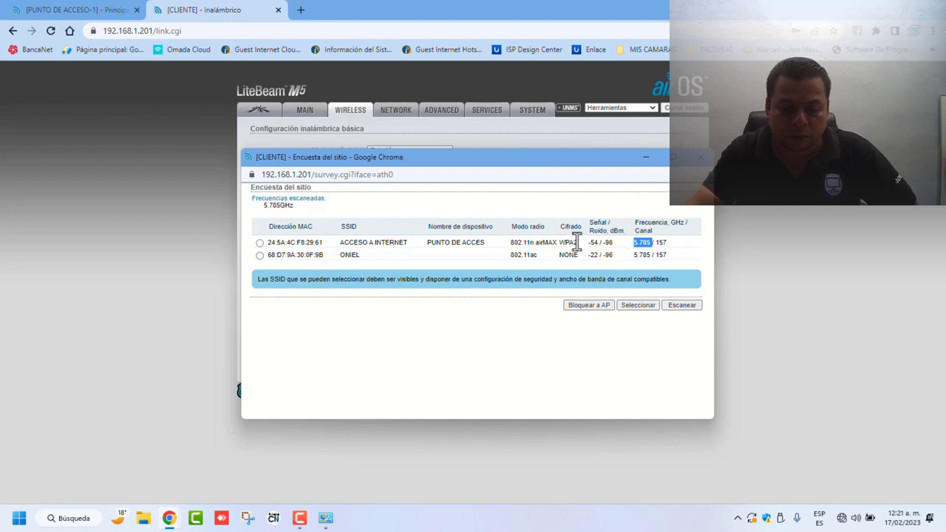
click(700, 157)
click(556, 235)
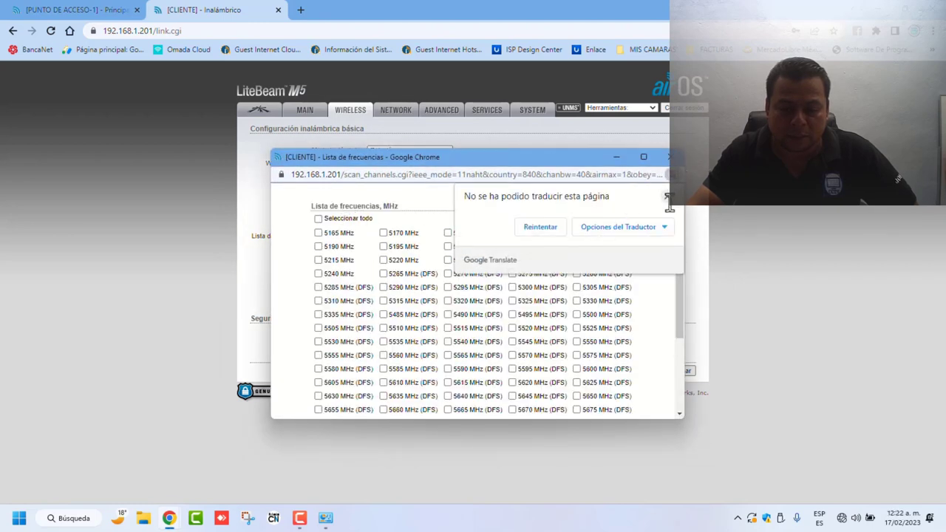
click(666, 196)
click(664, 156)
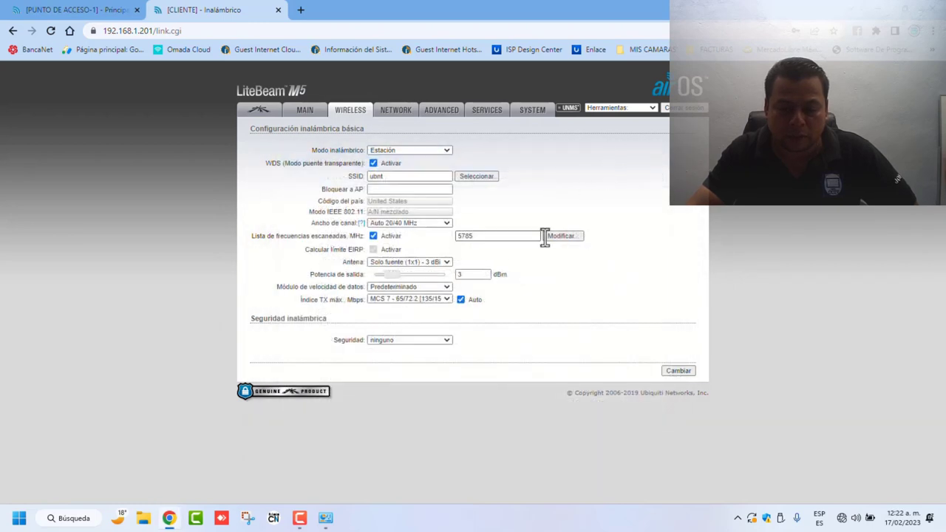
click(463, 179)
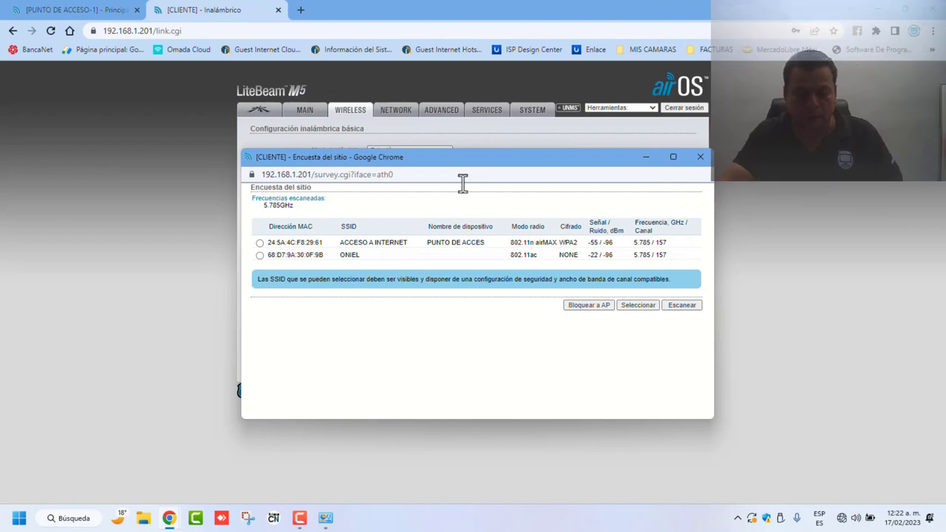
key(ctrl+w)
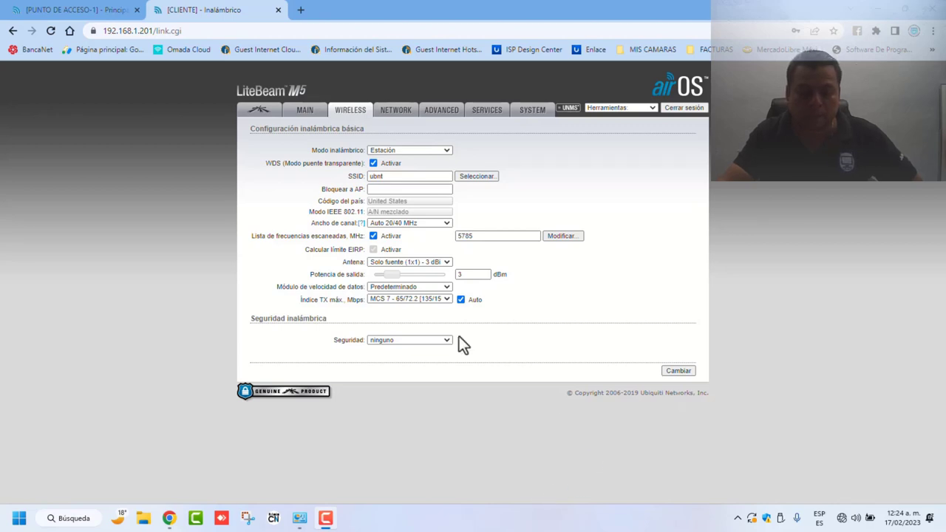
Step: Run site surveys for nearby access points, first as configured, then across all frequencies
click(476, 177)
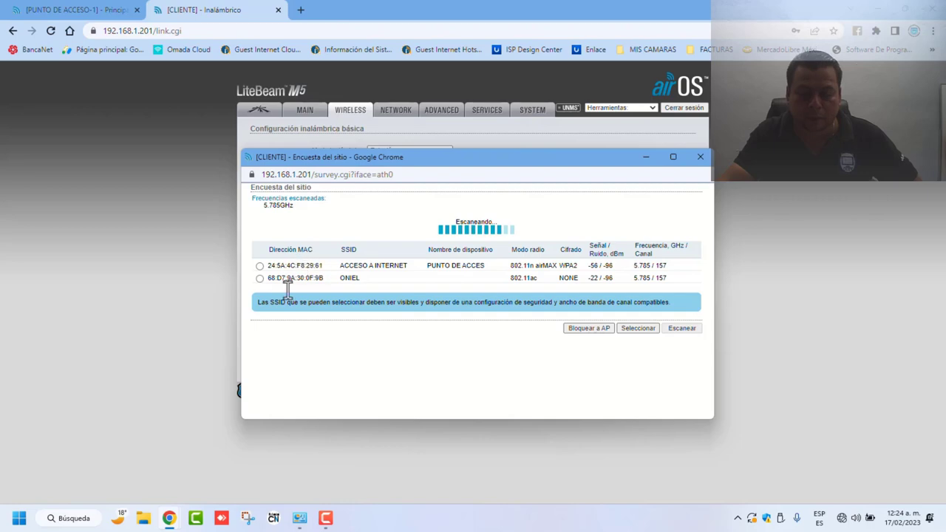
click(700, 157)
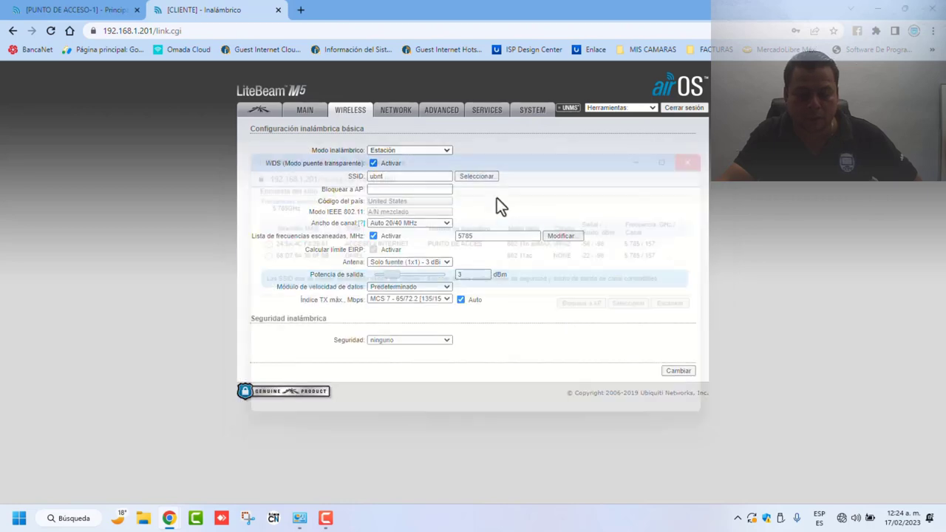
click(559, 236)
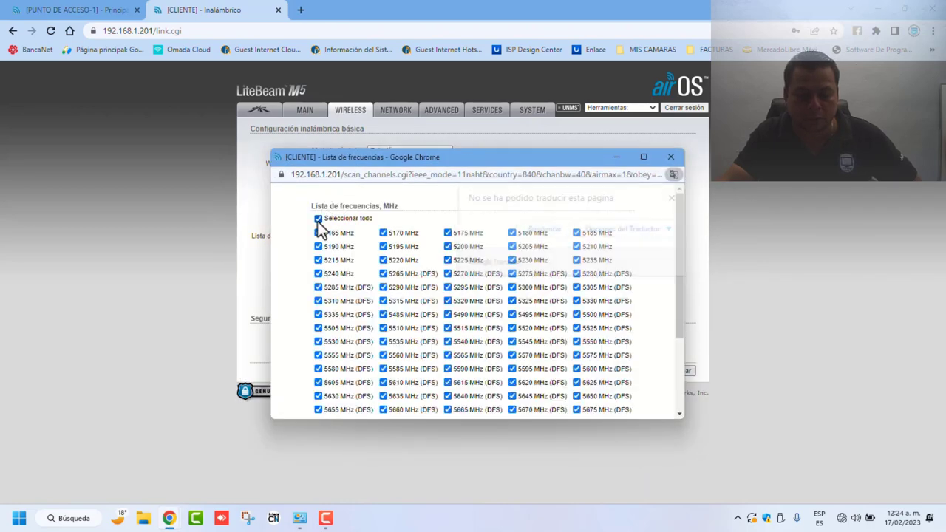
scroll(332, 273, down, 5)
click(455, 410)
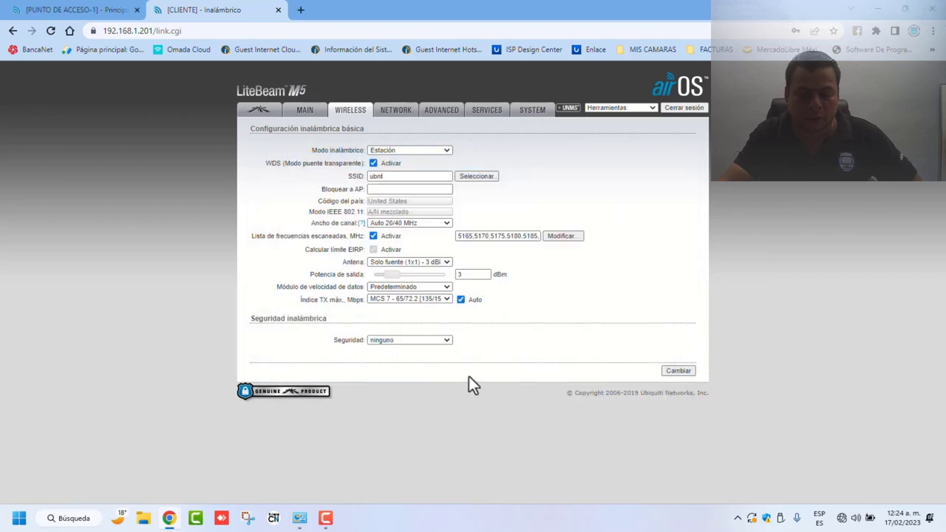
click(464, 177)
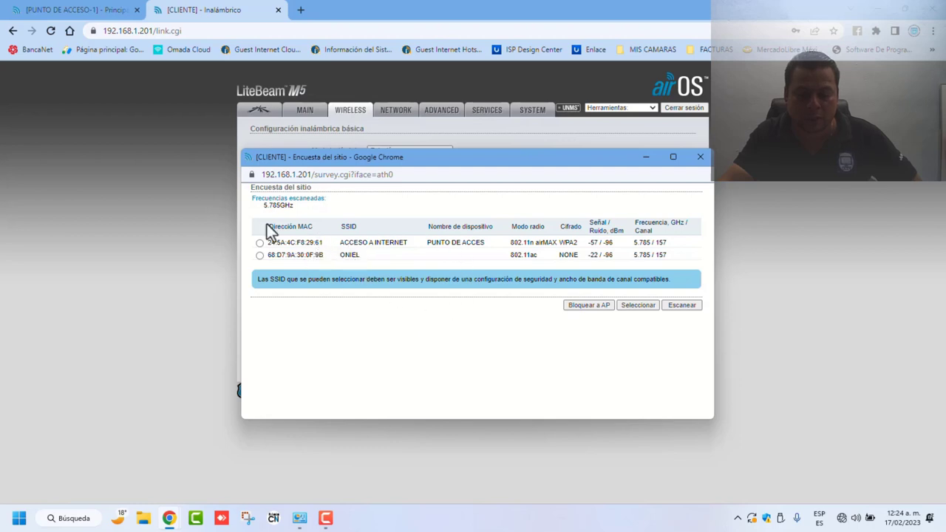
click(700, 156)
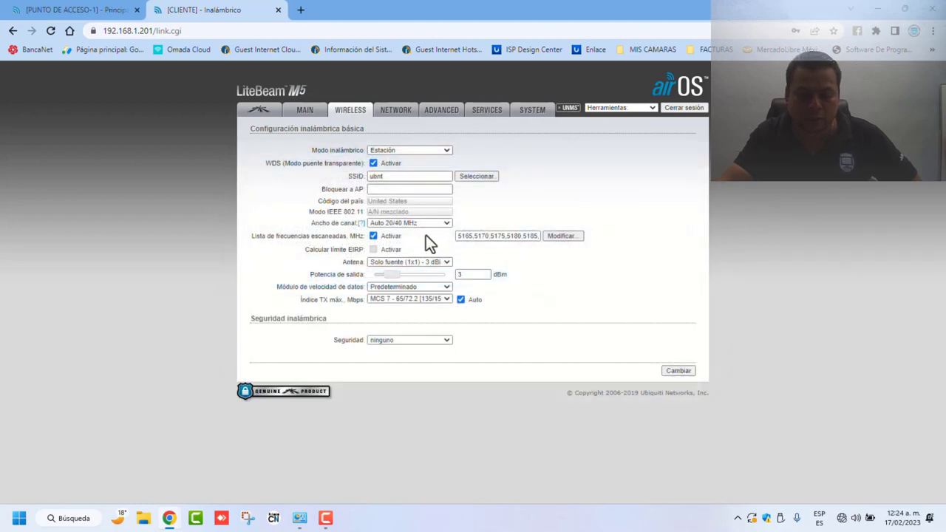
Step: Restrict scanning to 5785 MHz, rescan, and select the ACCESO A INTERNET access point
click(565, 235)
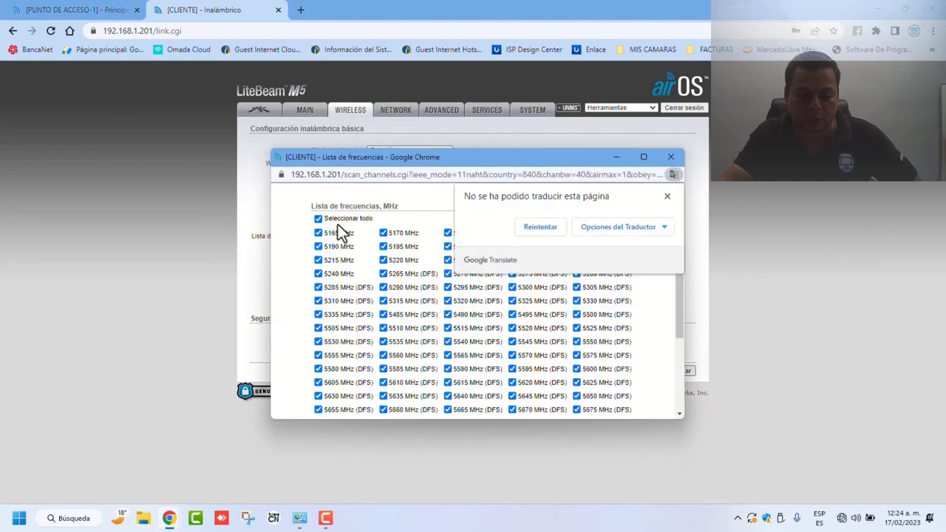
click(318, 219)
scroll(451, 355, down, 3)
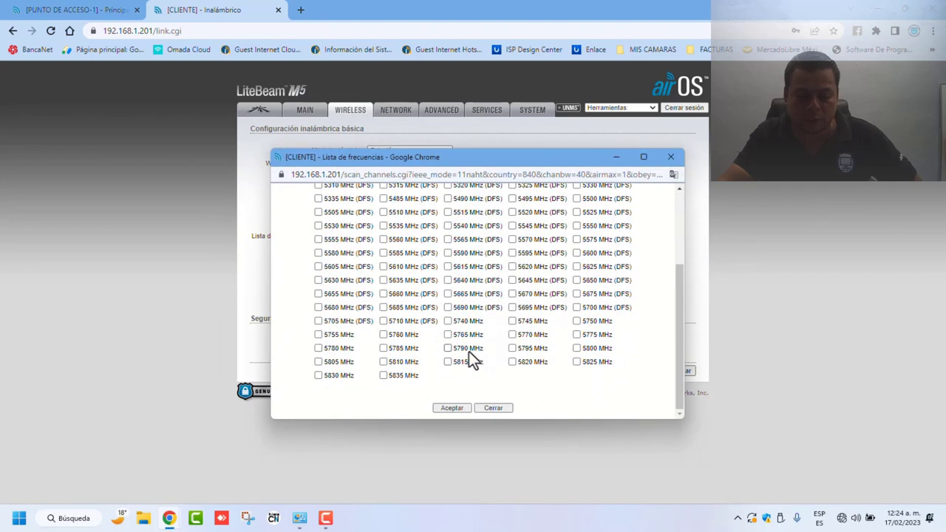
click(382, 348)
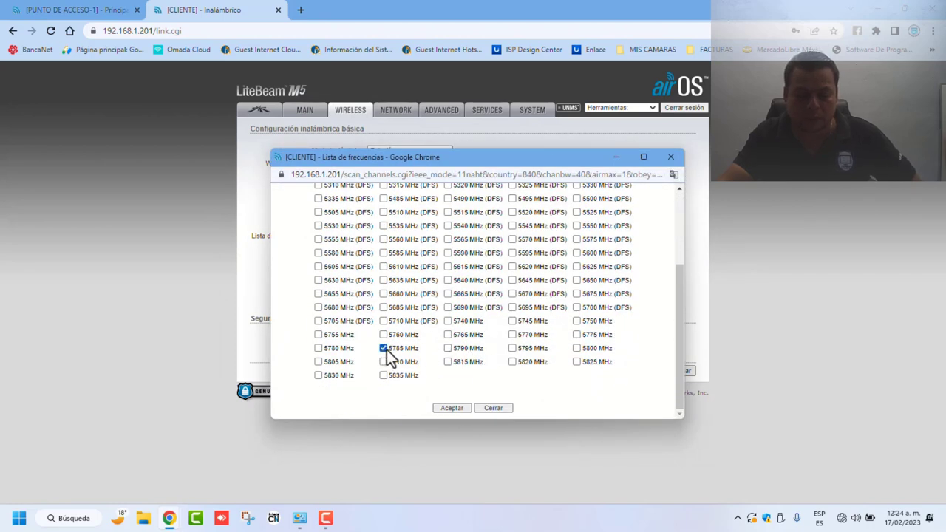
click(458, 408)
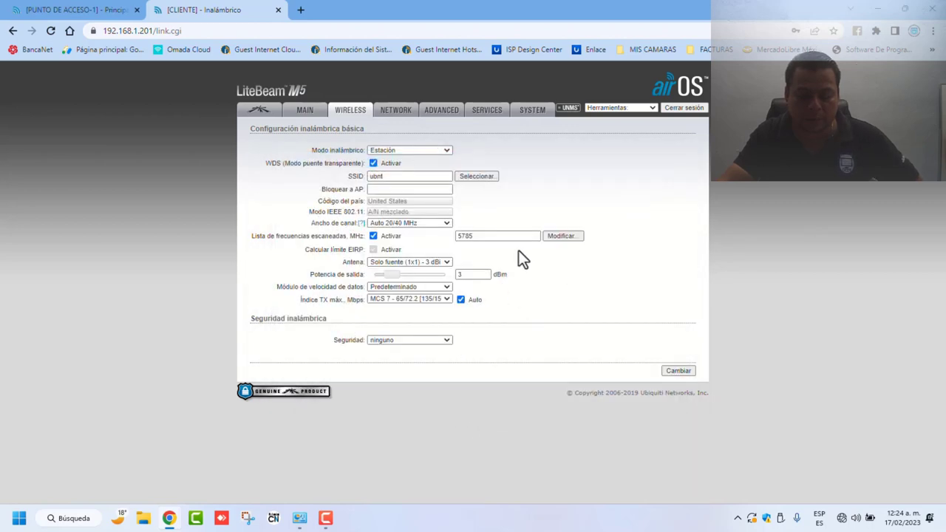
click(475, 176)
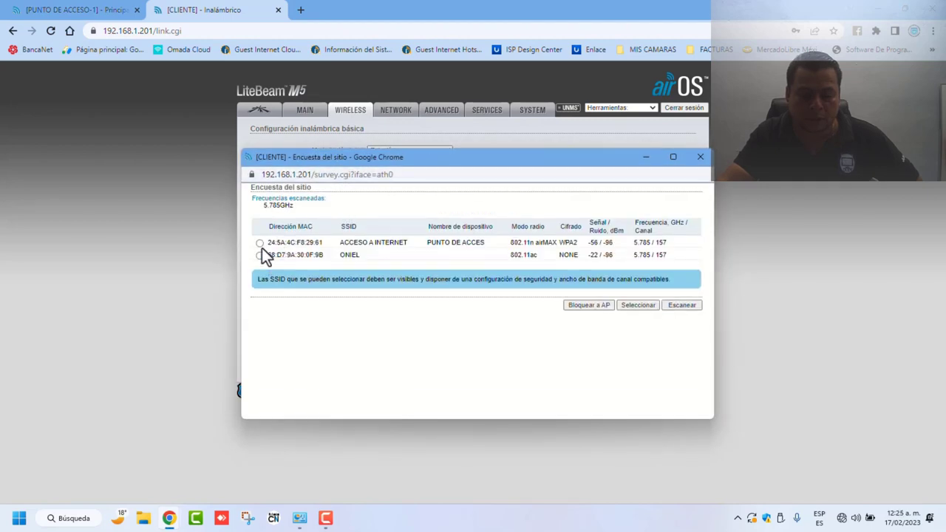
click(259, 242)
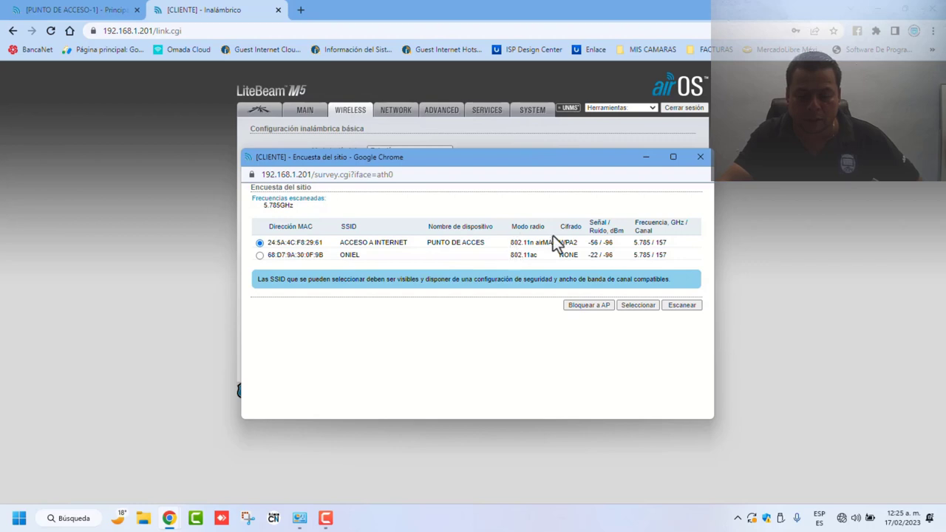
click(594, 308)
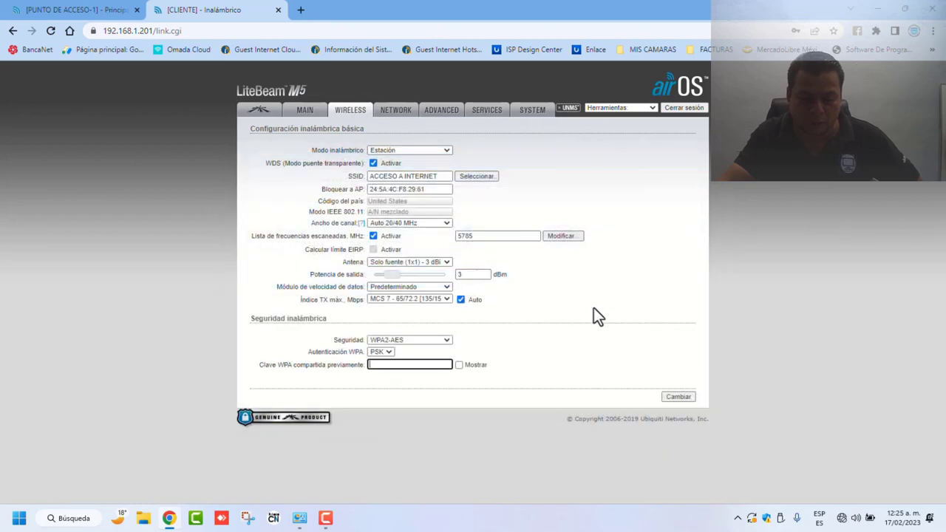
Step: Enter the WPA pre-shared key in the Clave WPA compartida previamente field
click(416, 365)
click(458, 365)
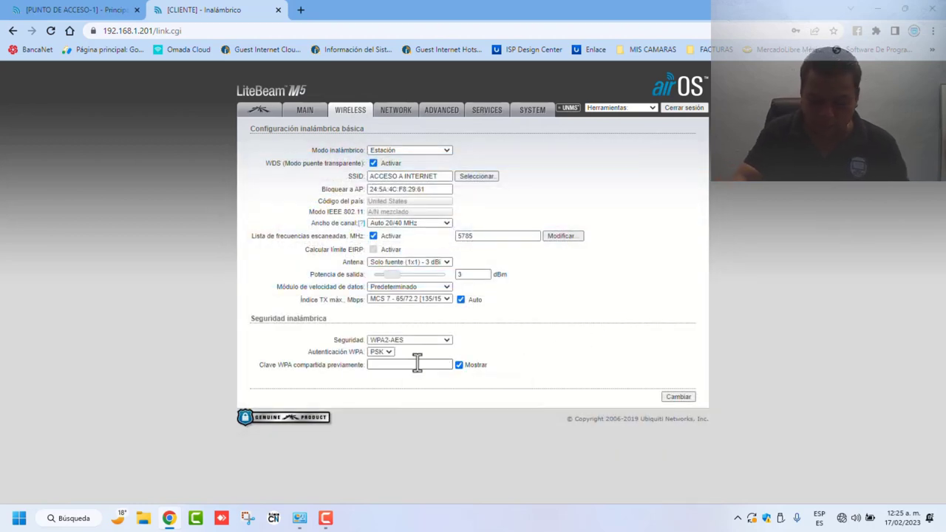
click(416, 365)
text(12345678)
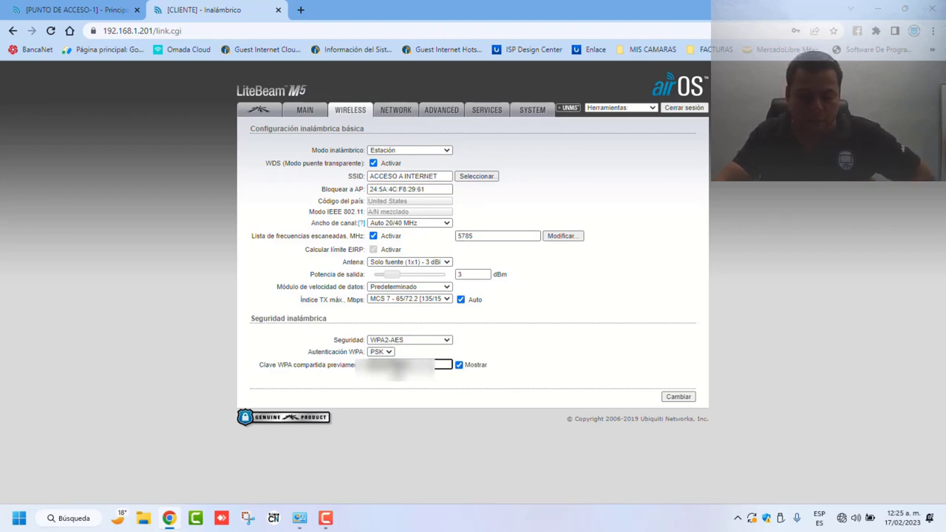
click(459, 365)
Step: Save and apply the wireless settings, then show the MAIN status page
click(679, 397)
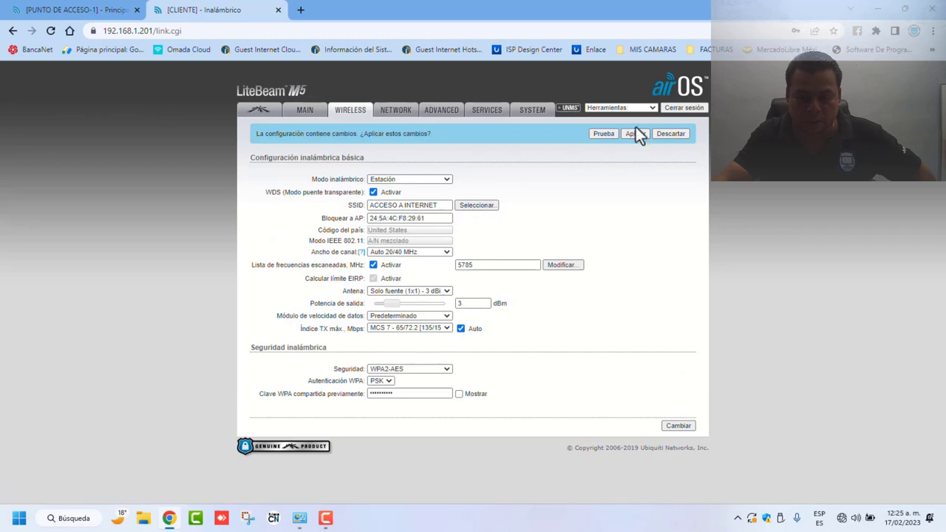
click(633, 133)
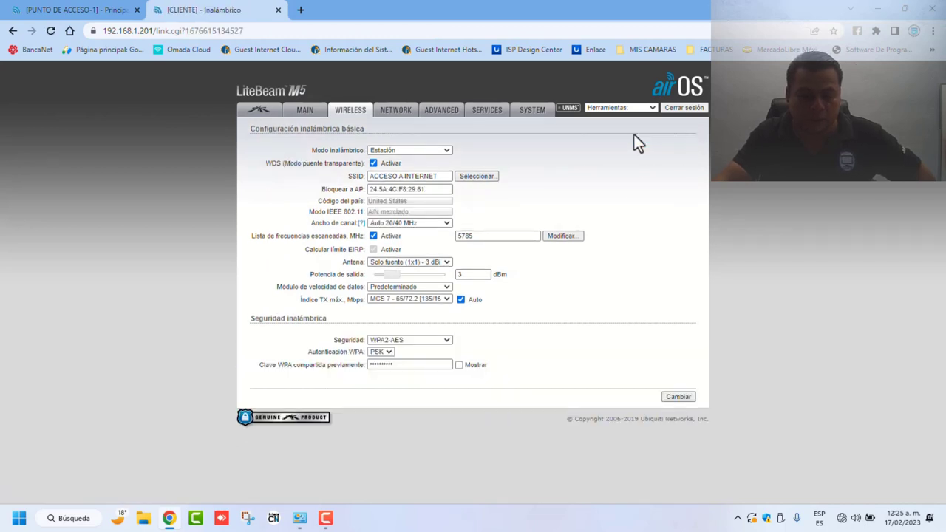
click(305, 117)
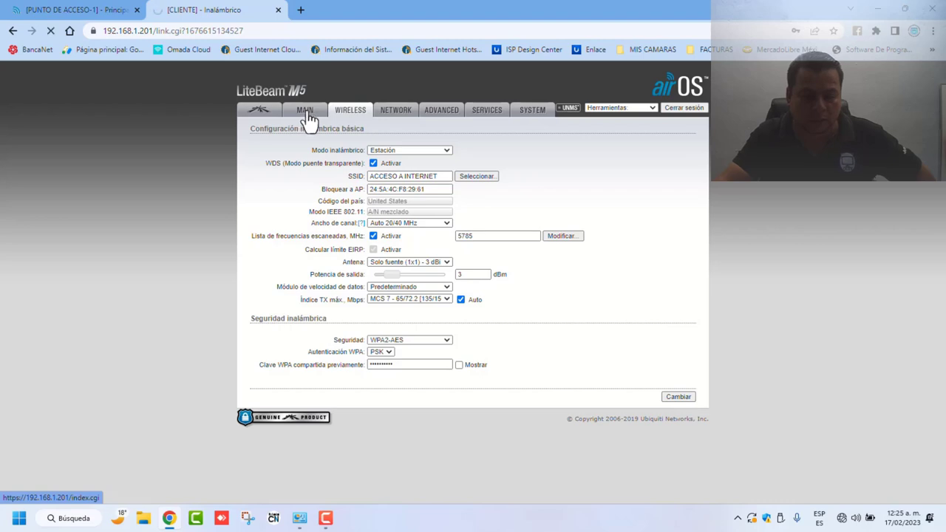
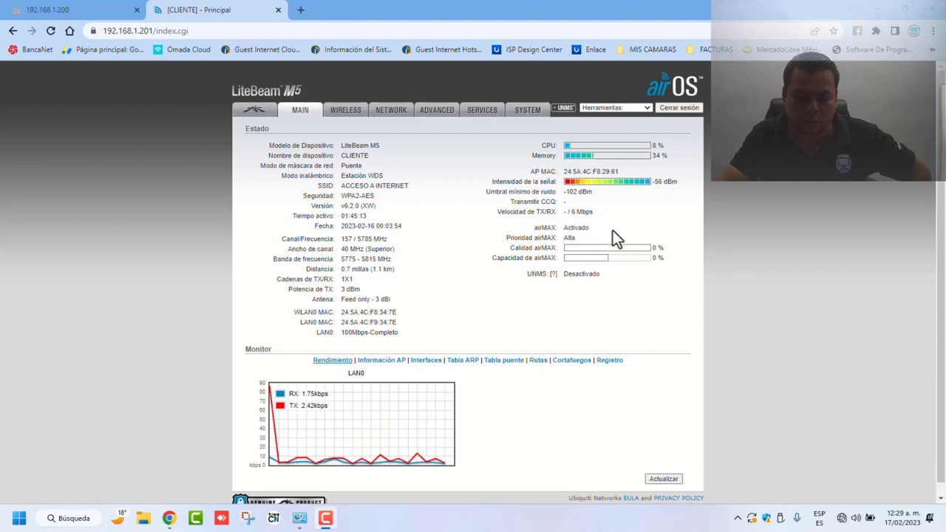
Step: Switch the Ethernet IPv4 settings from static 192.168.1.100 to automatic IP and DNS
click(299, 519)
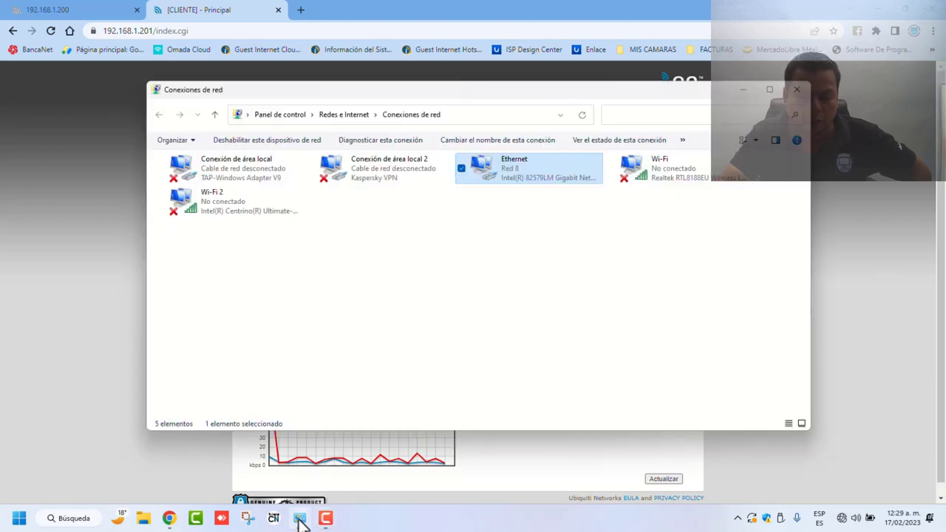
right_click(490, 177)
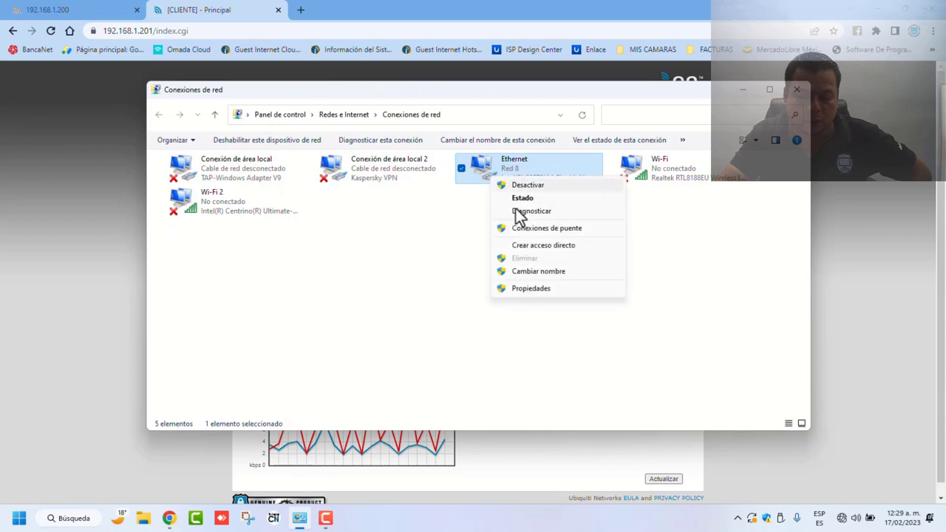
click(532, 289)
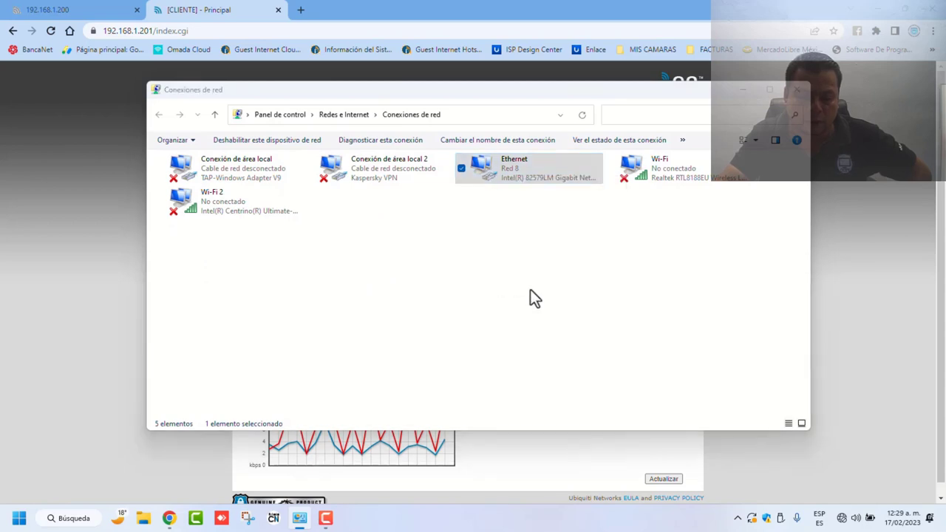
click(311, 275)
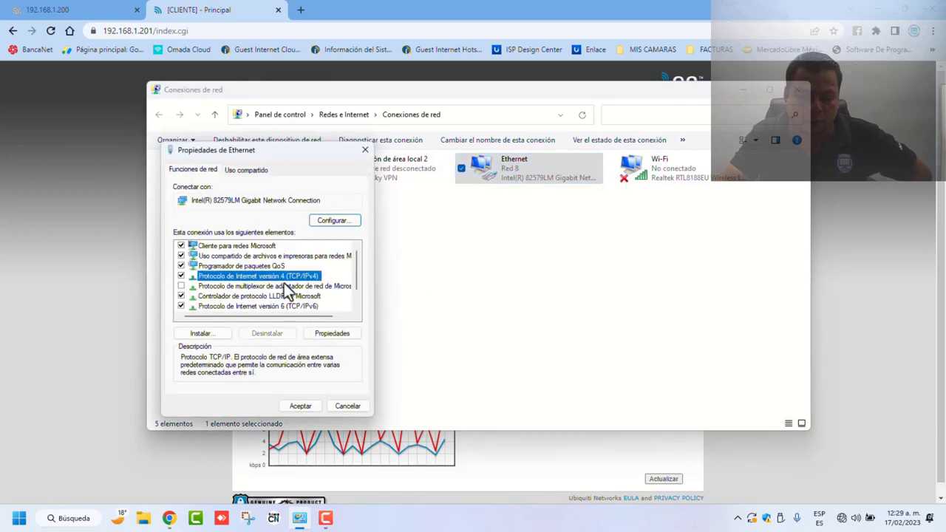
click(331, 334)
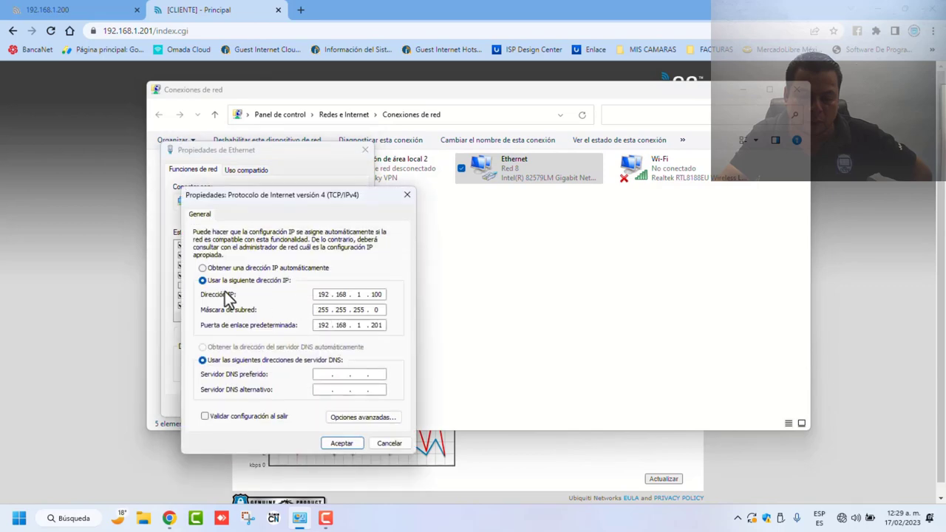
click(210, 269)
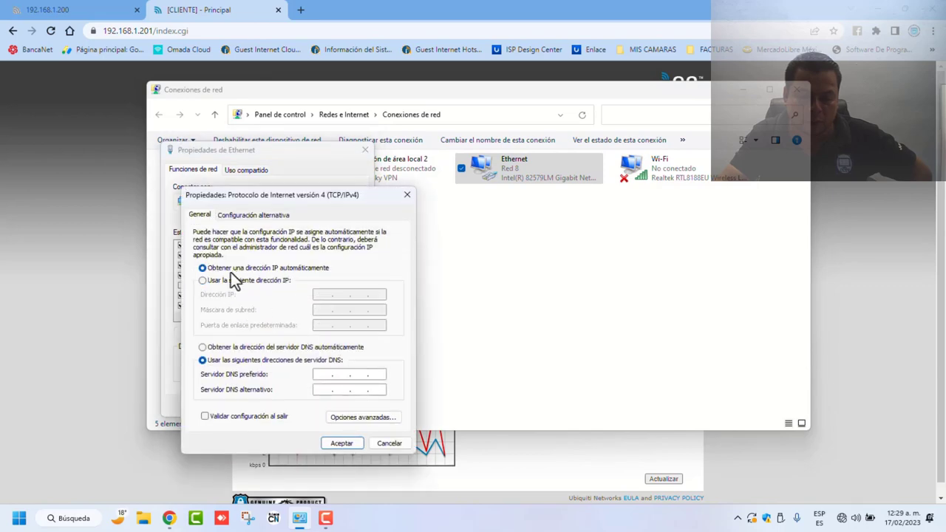
click(211, 347)
click(347, 445)
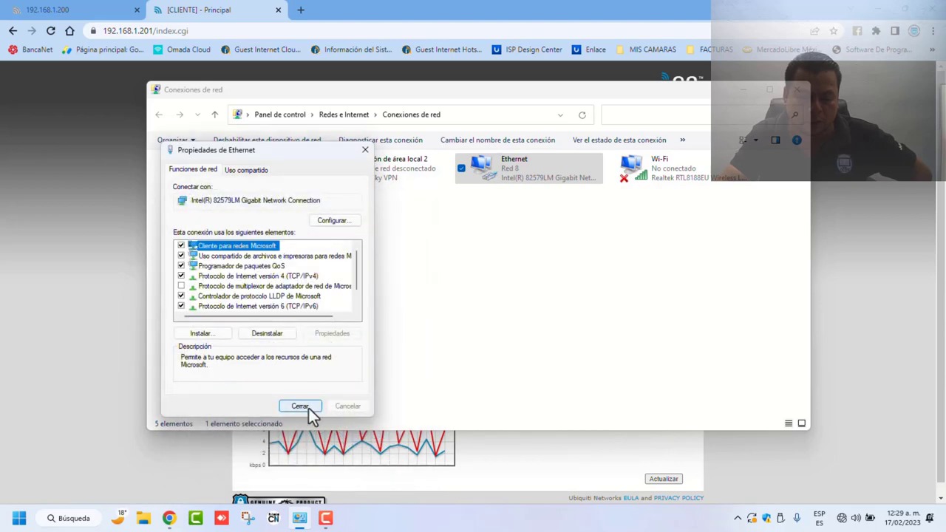
click(309, 409)
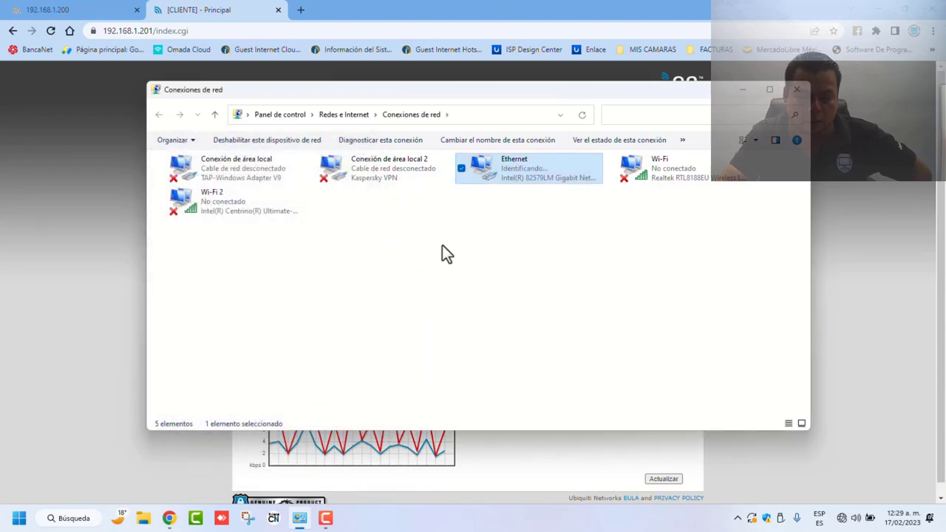
click(104, 226)
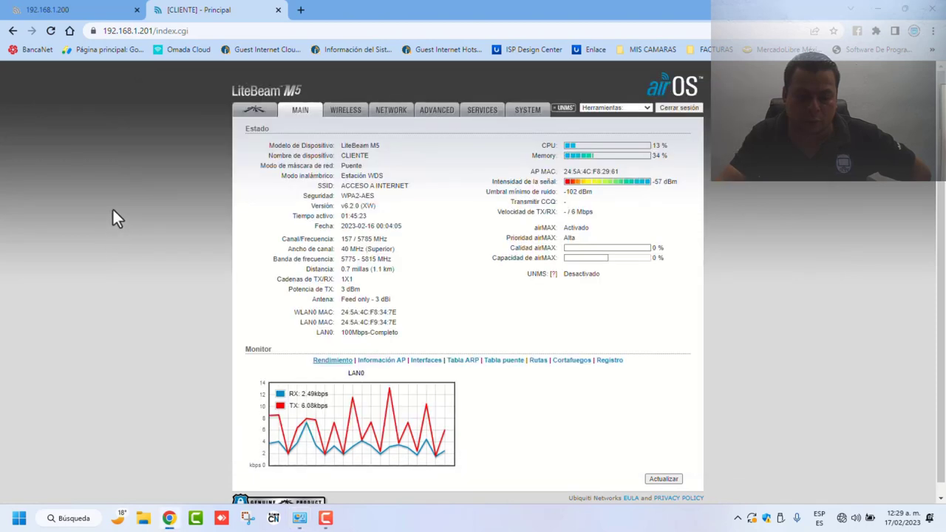
Step: Reload the 192.168.1.201 and 192.168.1.200 LiteBeam pages, confirming both no longer load
click(52, 30)
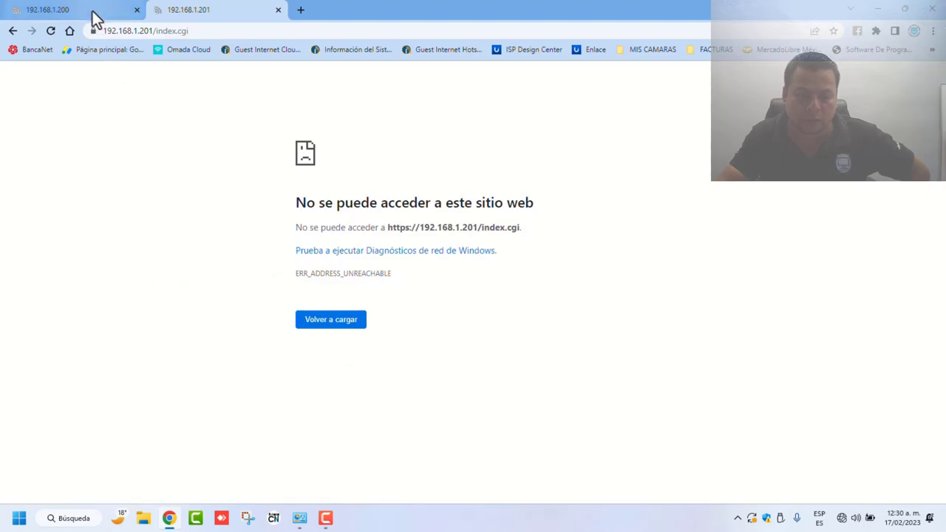
click(91, 11)
click(181, 10)
click(325, 320)
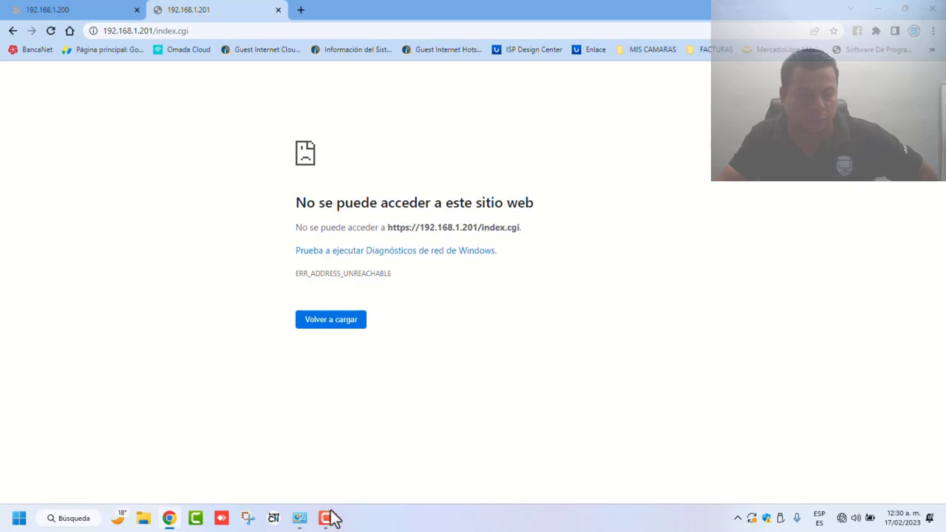
click(78, 11)
click(196, 12)
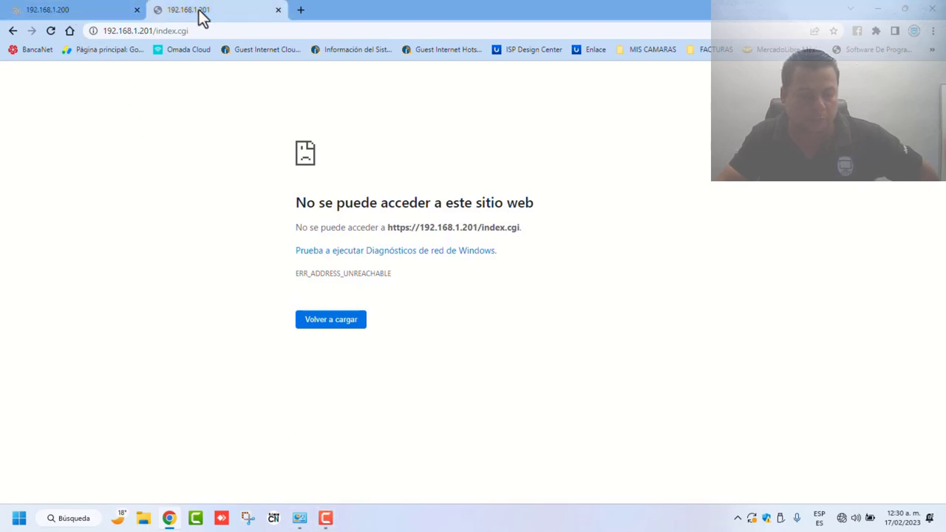
click(70, 12)
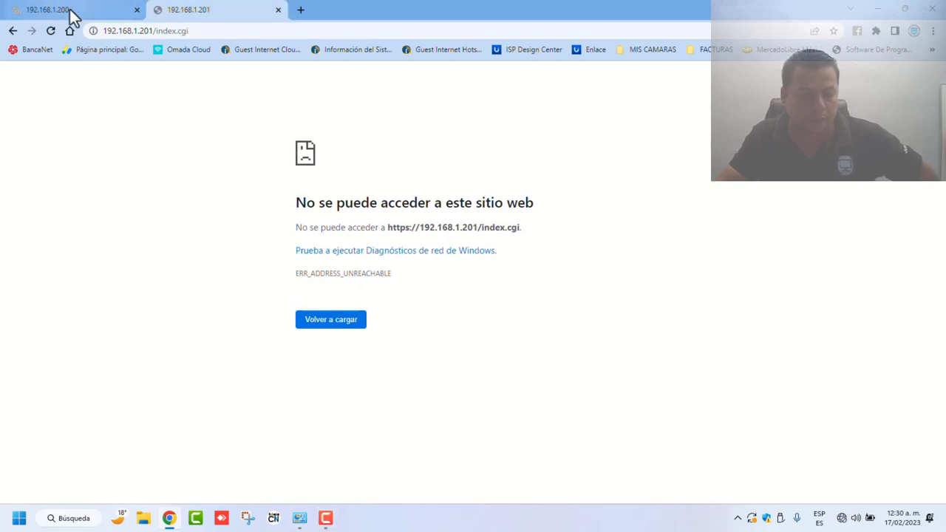
click(185, 15)
click(299, 519)
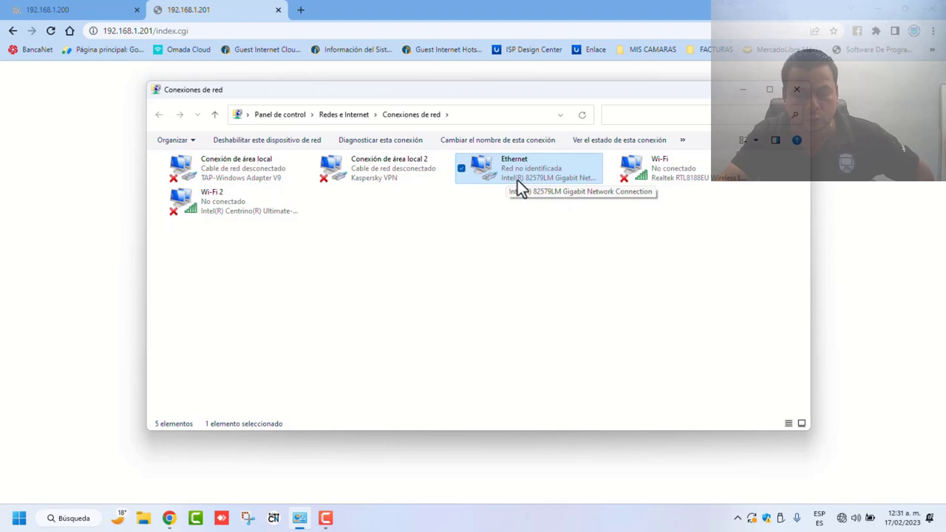
Step: Set Ethernet IPv4 to static 192.168.1.100, mask 255.255.255.0, gateway 192.168.1.201
right_click(517, 177)
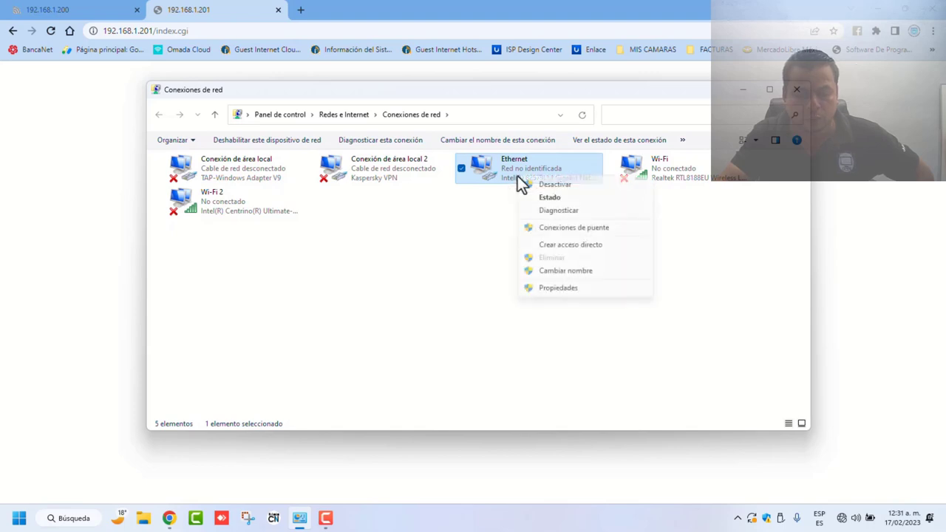
click(563, 292)
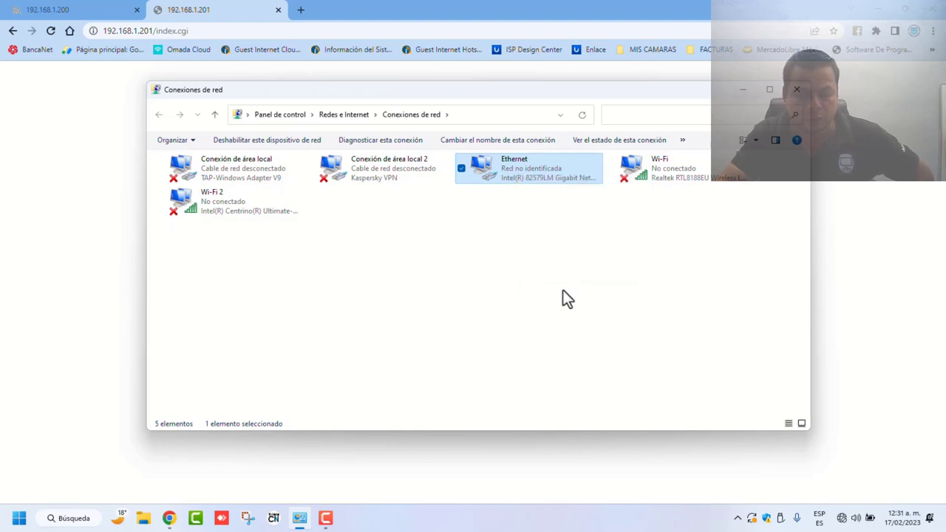
click(302, 277)
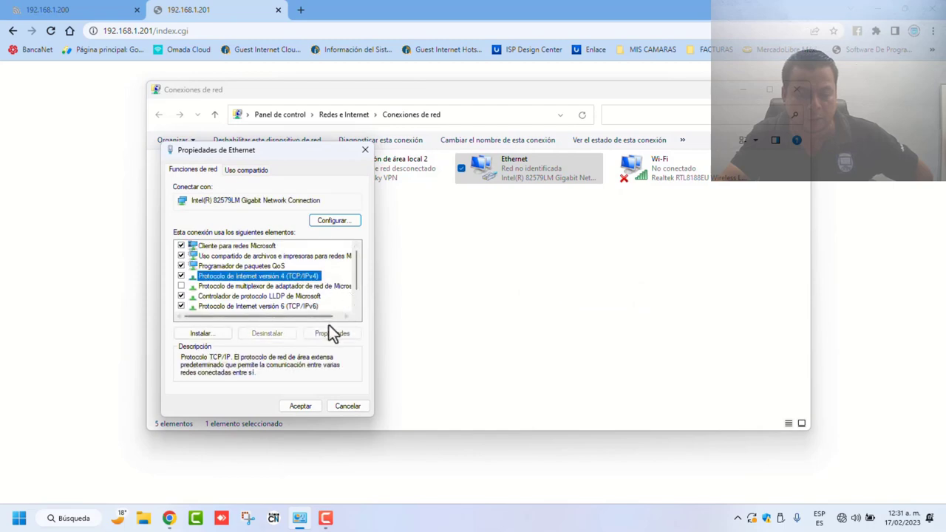
click(332, 333)
click(204, 281)
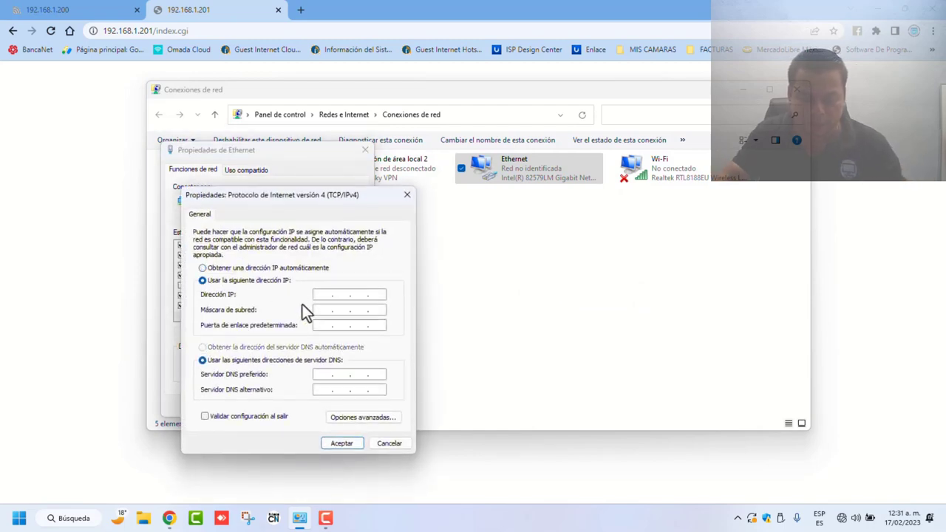
text(192.168.)
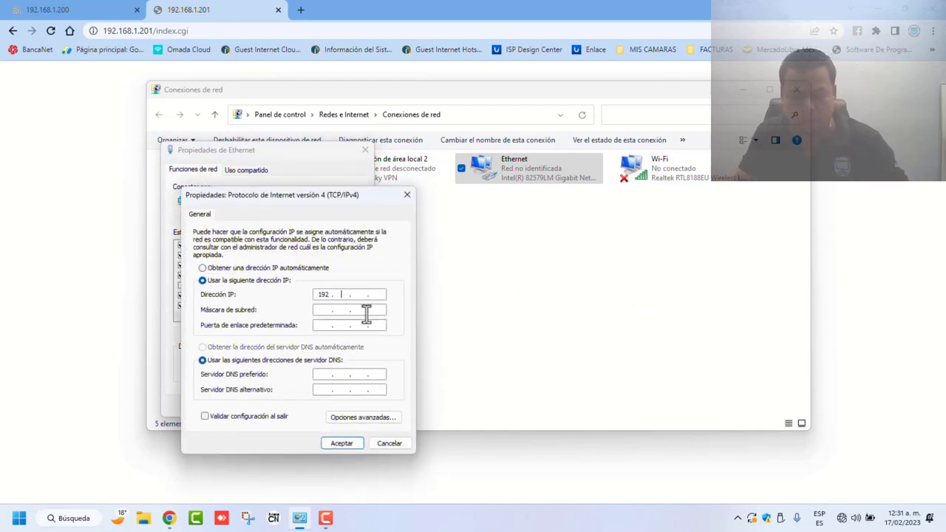
text(.)
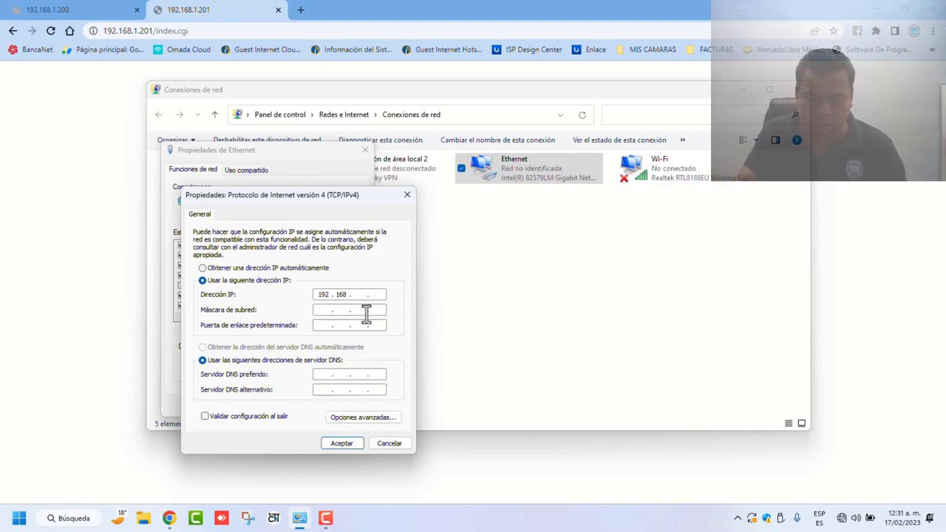
text(1.10)
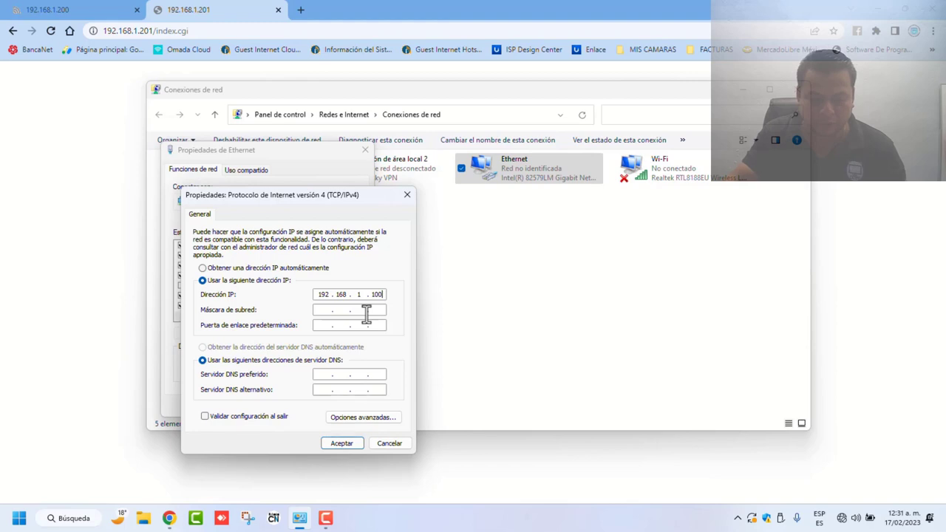
key(Tab)
key(Tab)
text(192.168.)
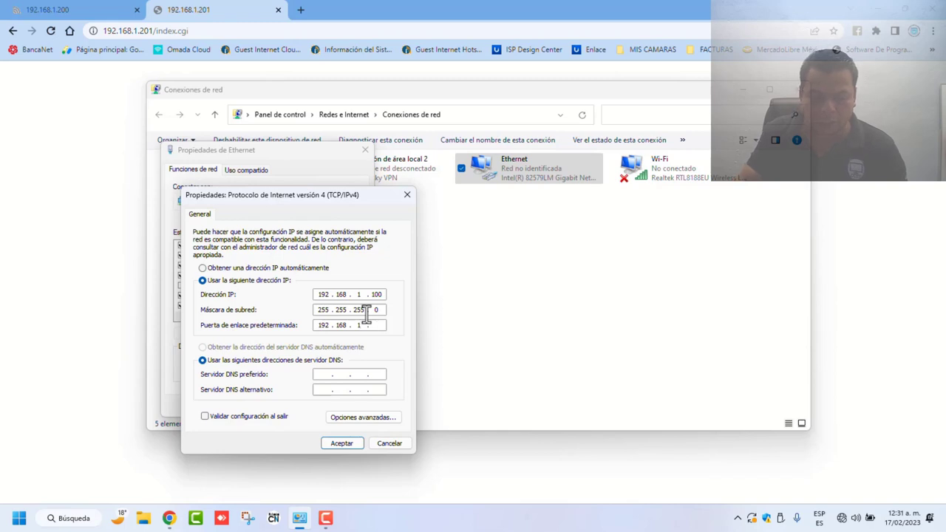
text(1 . 201)
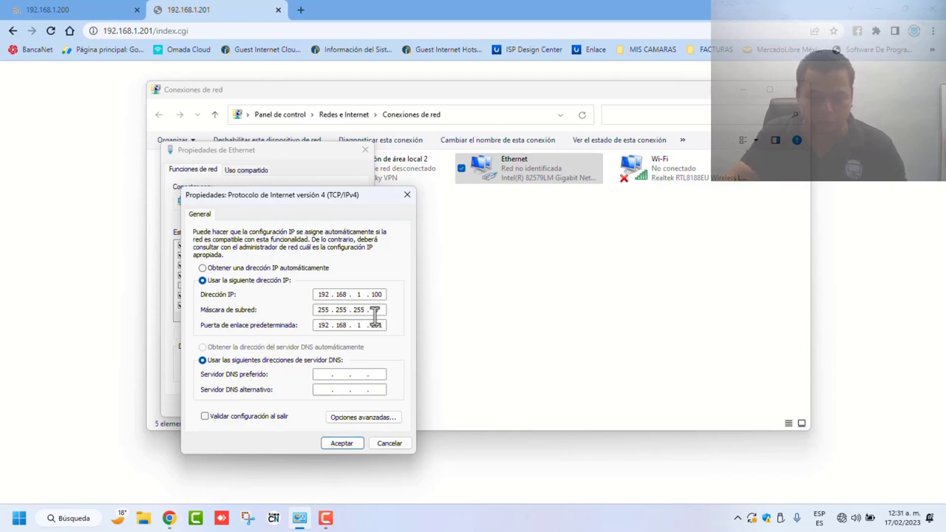
click(338, 445)
click(310, 408)
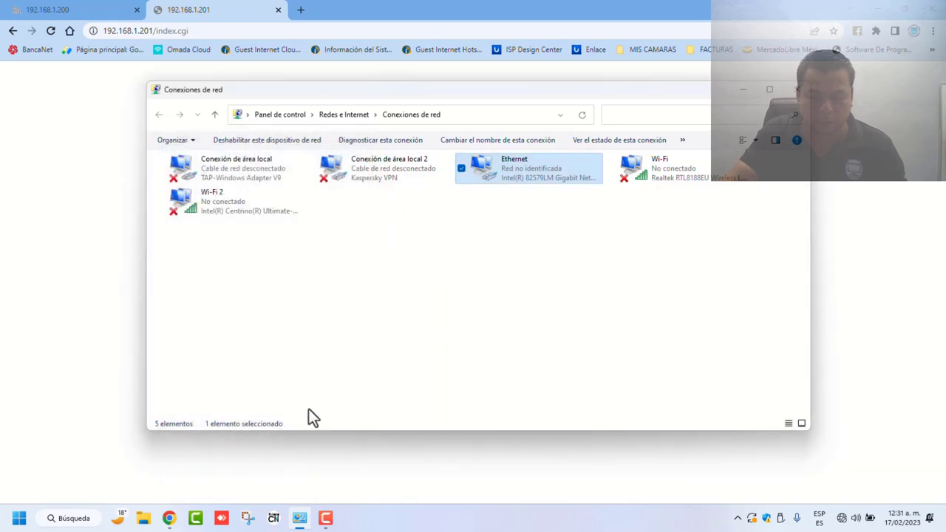
Step: Reload the 192.168.1.201 LiteBeam page and open its NETWORK settings
click(104, 294)
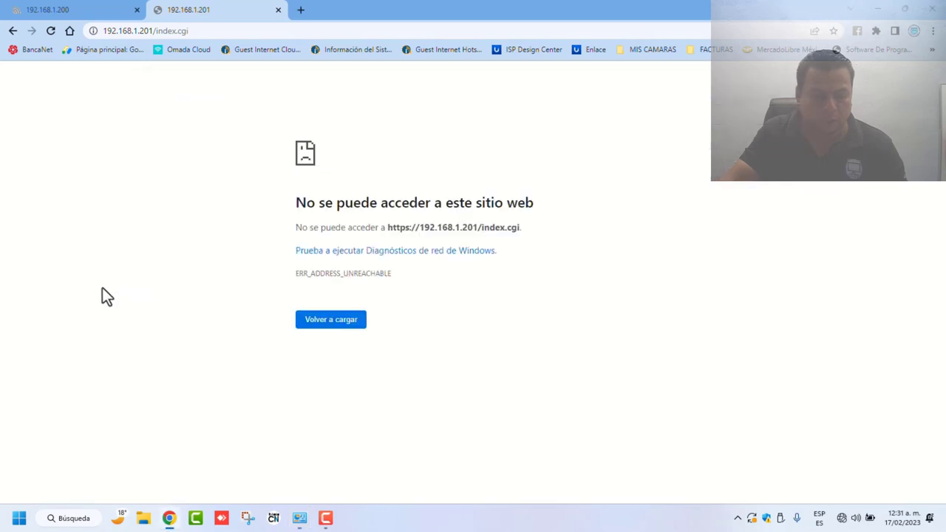
click(336, 322)
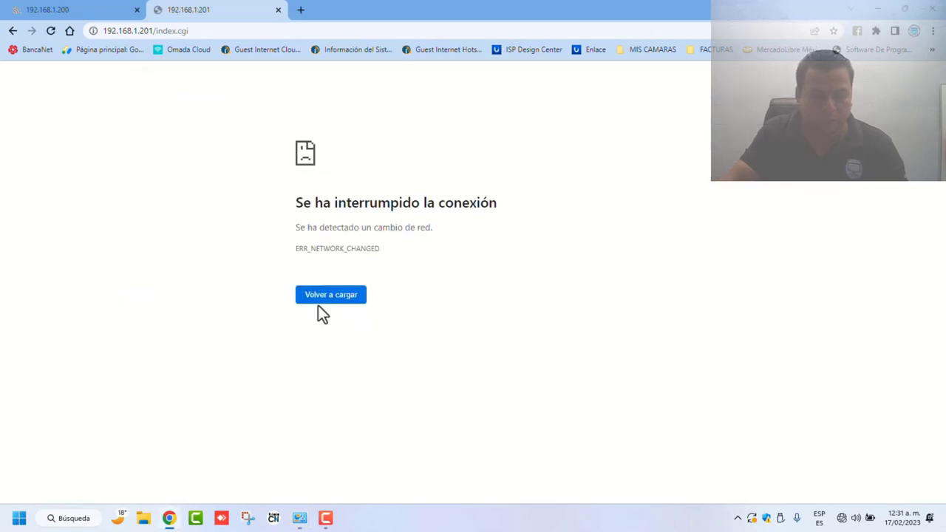
click(315, 300)
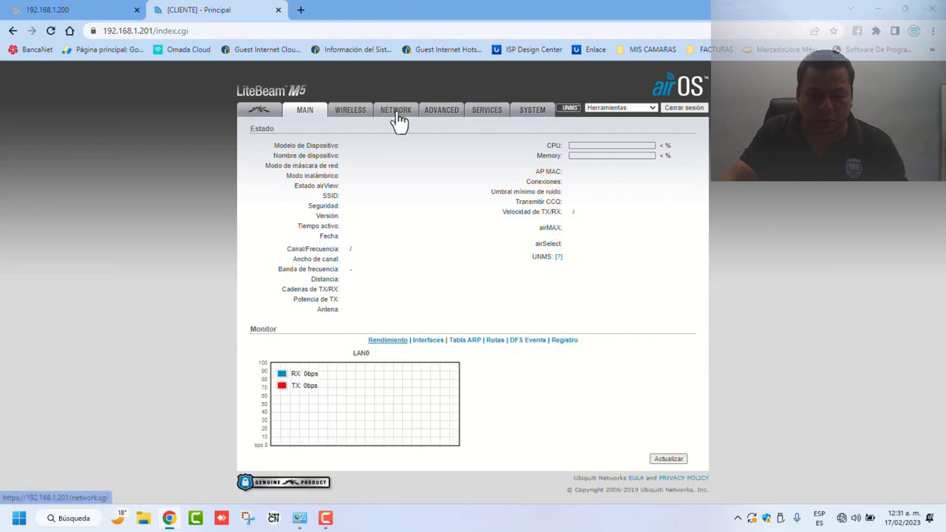
click(398, 119)
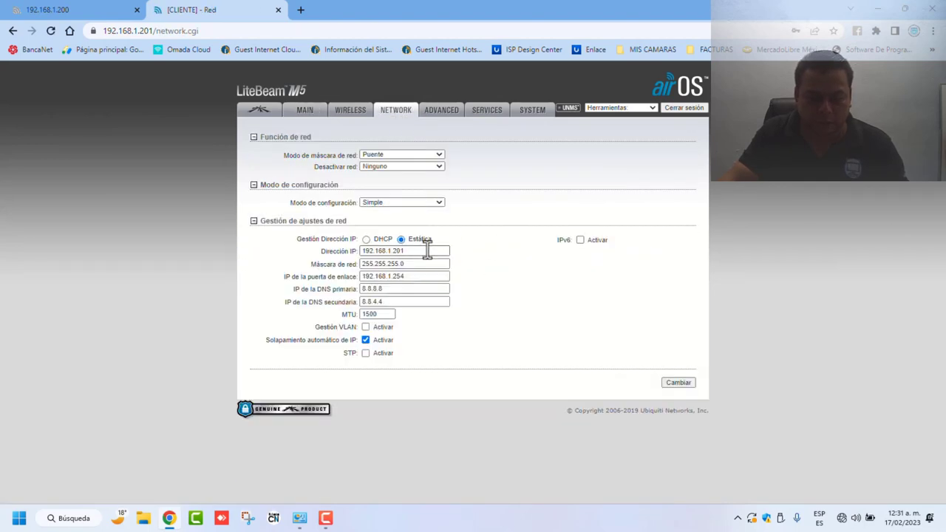
Step: Change the client's IP to 192.168.0.201 and gateway to 192.168.0.1, then apply
click(411, 276)
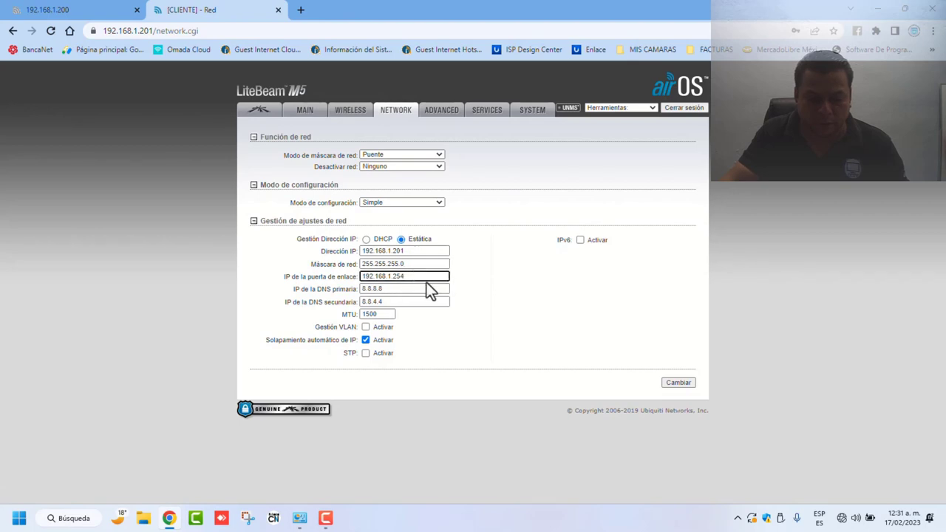
click(388, 252)
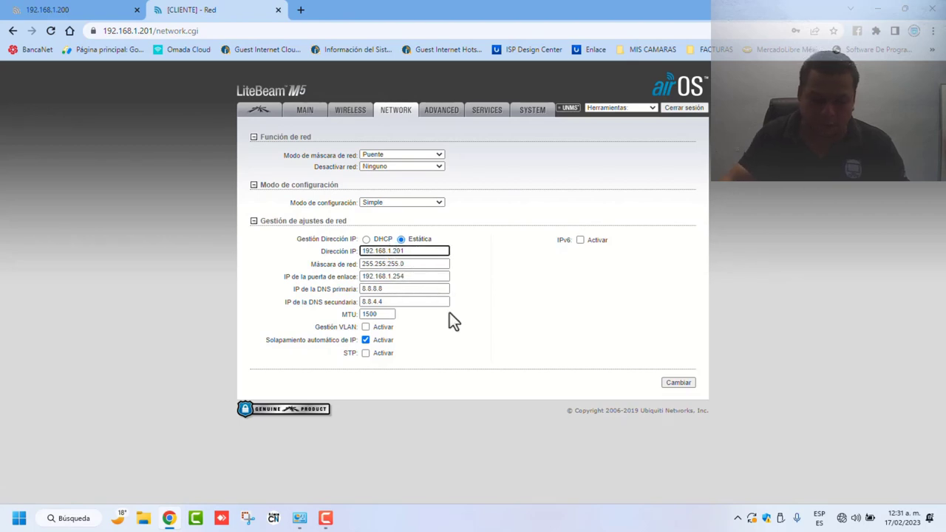
key(BackSpace)
text(0)
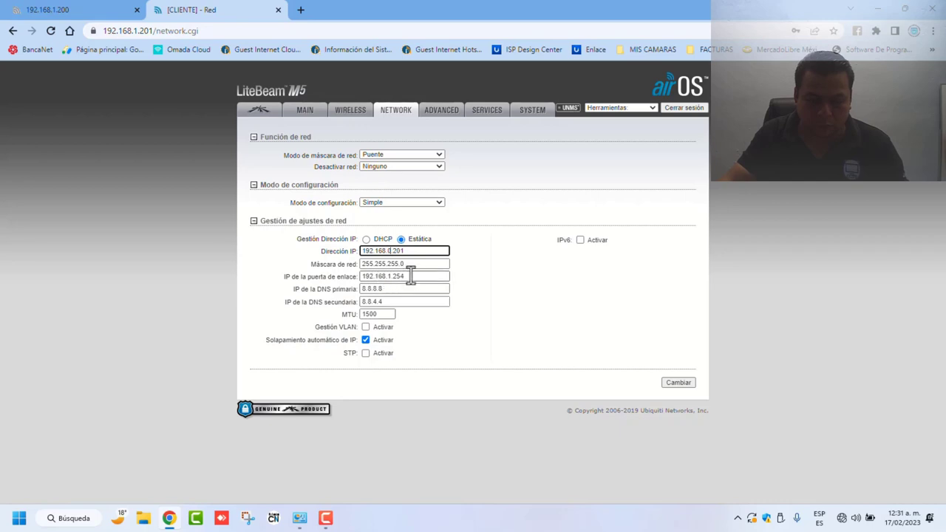
click(431, 278)
key(BackSpace)
key(BackSpace)
key(BackSpace)
key(BackSpace)
key(BackSpace)
key(BackSpace)
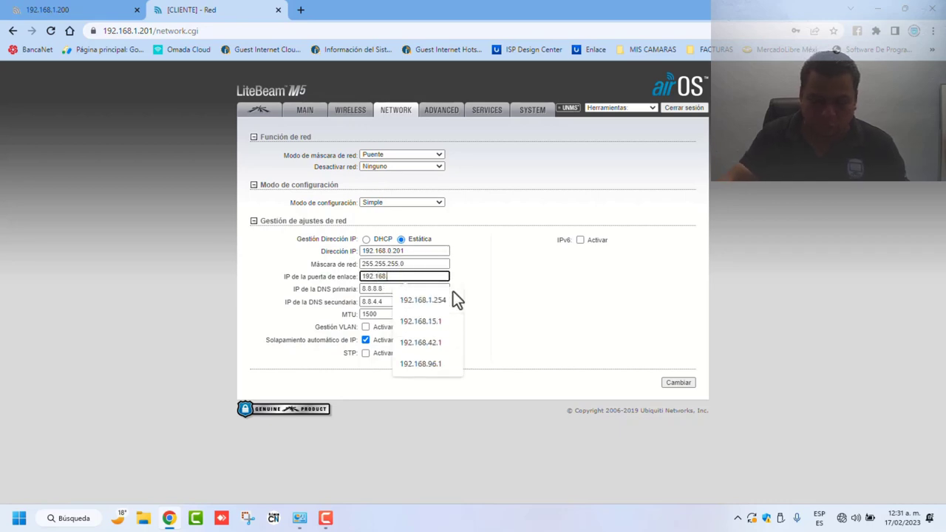
text(.0.1)
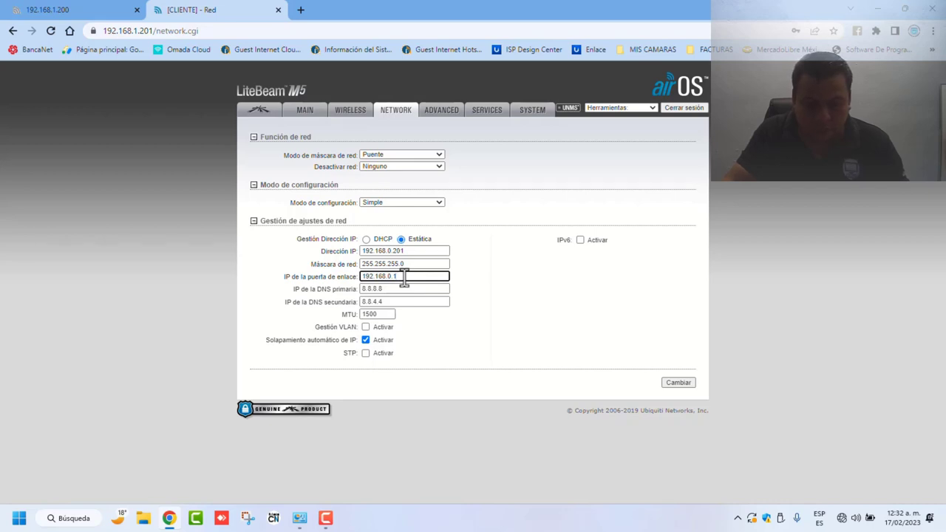
click(677, 383)
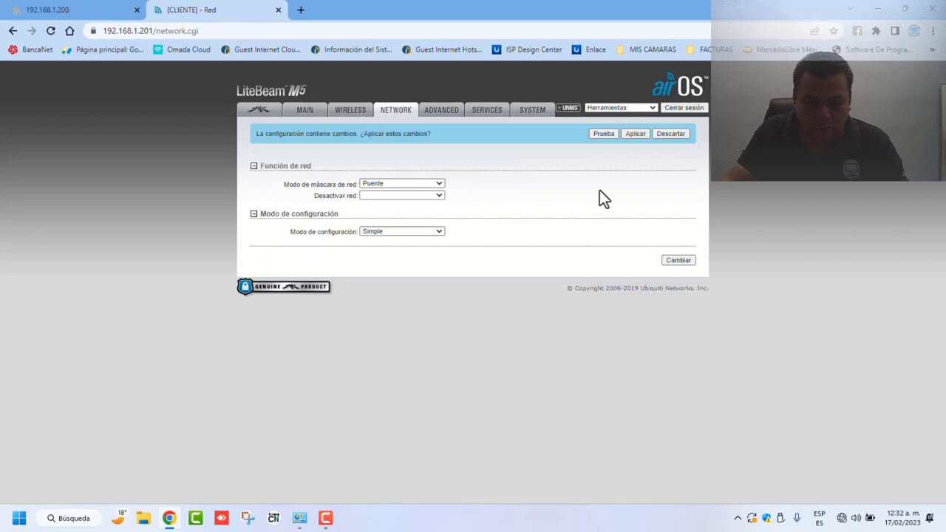
click(636, 134)
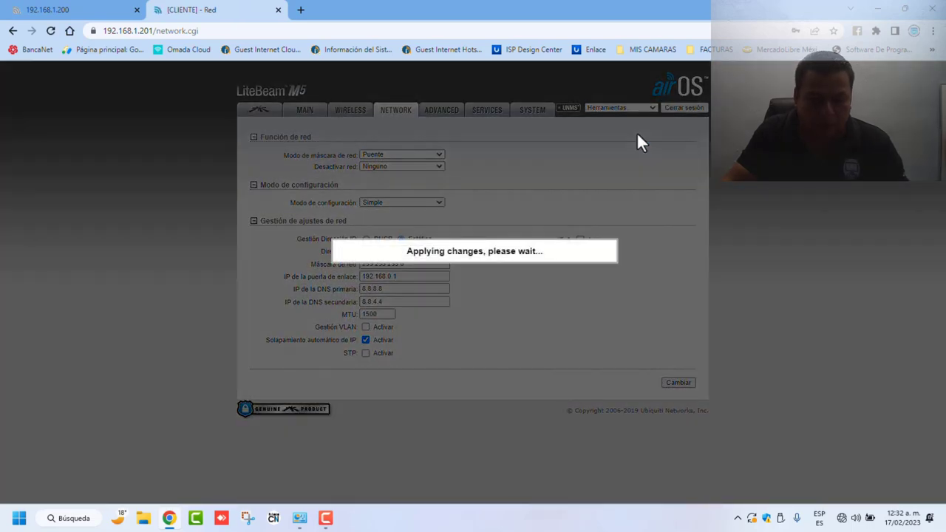
click(299, 518)
Step: Change the Ethernet IPv4 gateway to 192.168.1.200 and reload the access point's login page
right_click(482, 164)
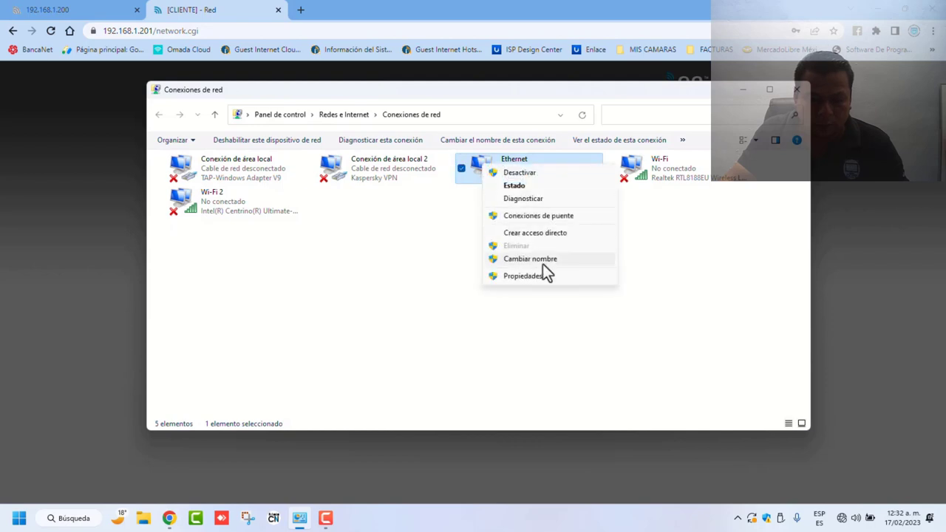
click(543, 275)
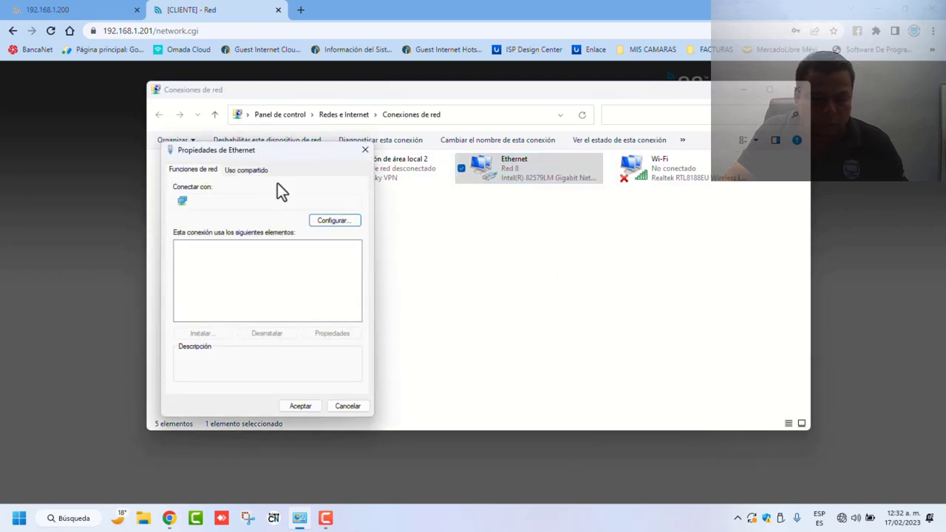
click(96, 12)
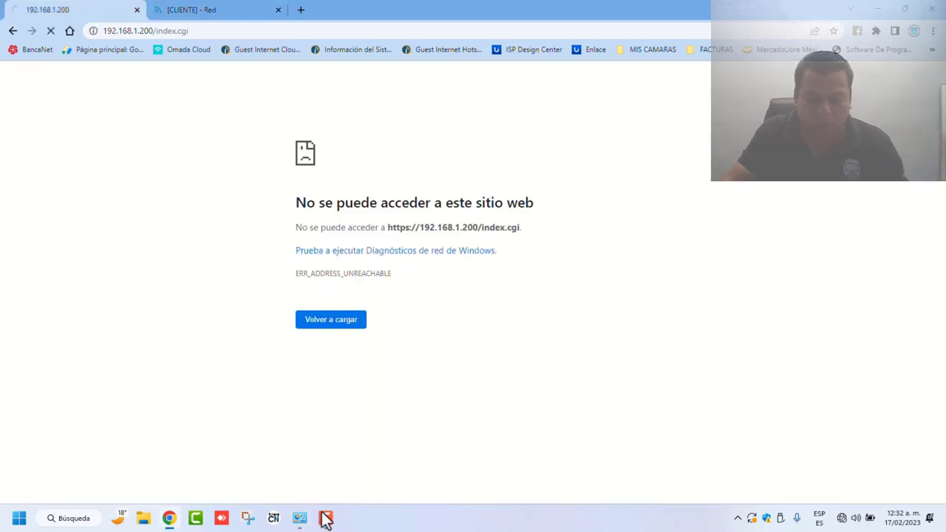
click(299, 518)
click(292, 278)
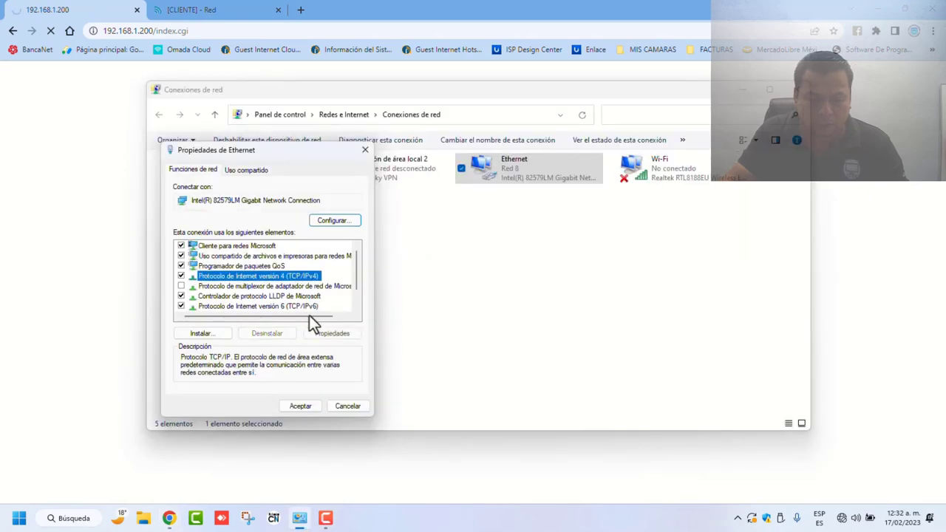
click(332, 334)
text(2 . 168 . 1 . 202)
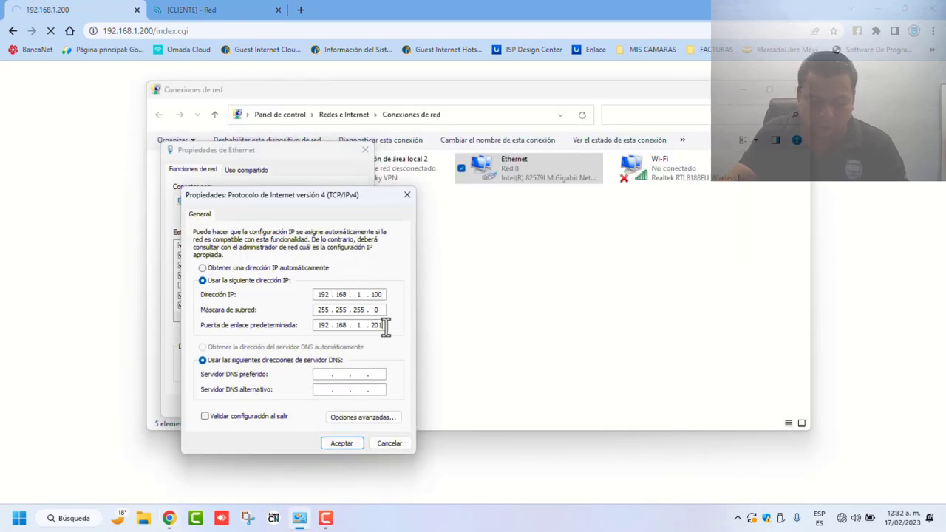
key(BackSpace)
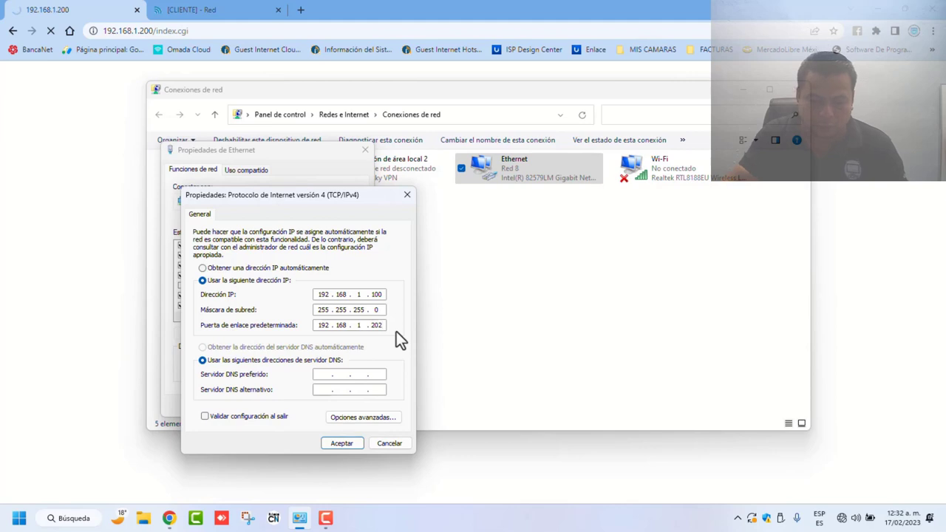
text(0)
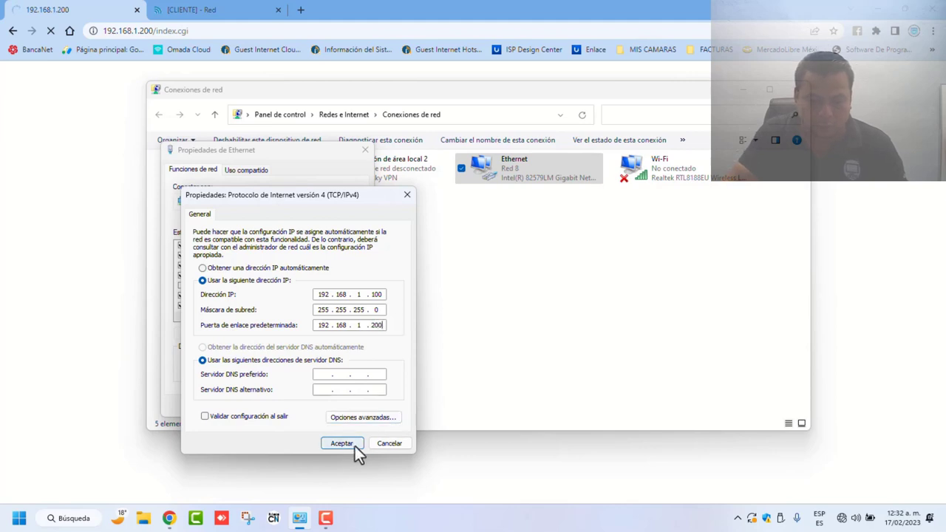
click(355, 446)
click(300, 407)
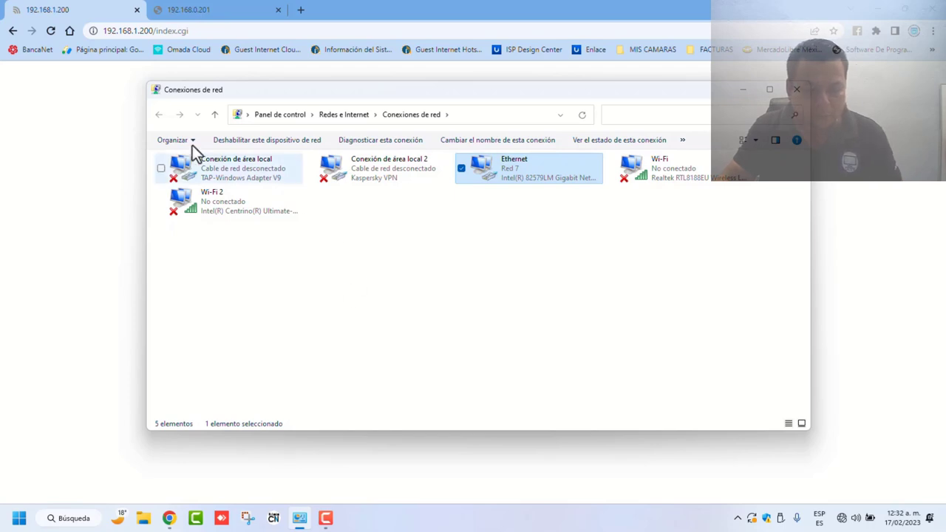
click(84, 154)
click(352, 303)
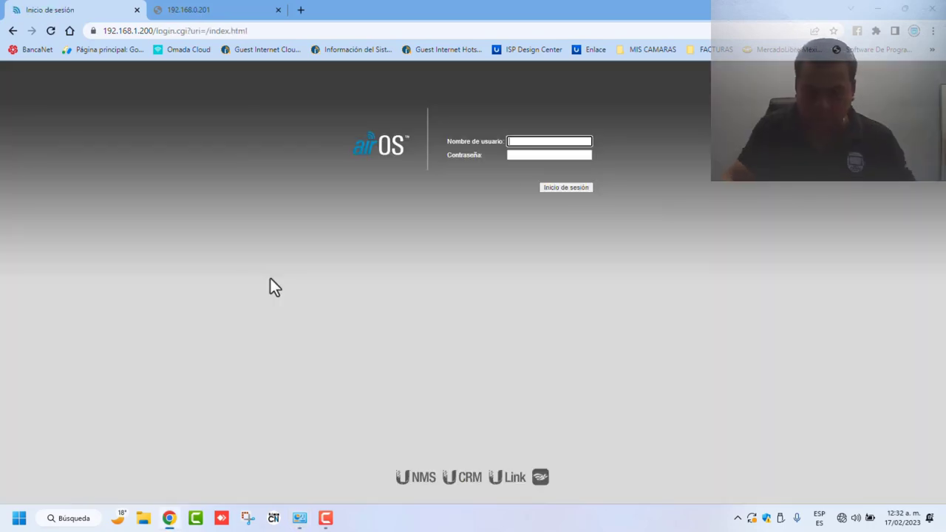
Step: Sign in to the 192.168.1.200 access point with the default airOS username and password
click(552, 142)
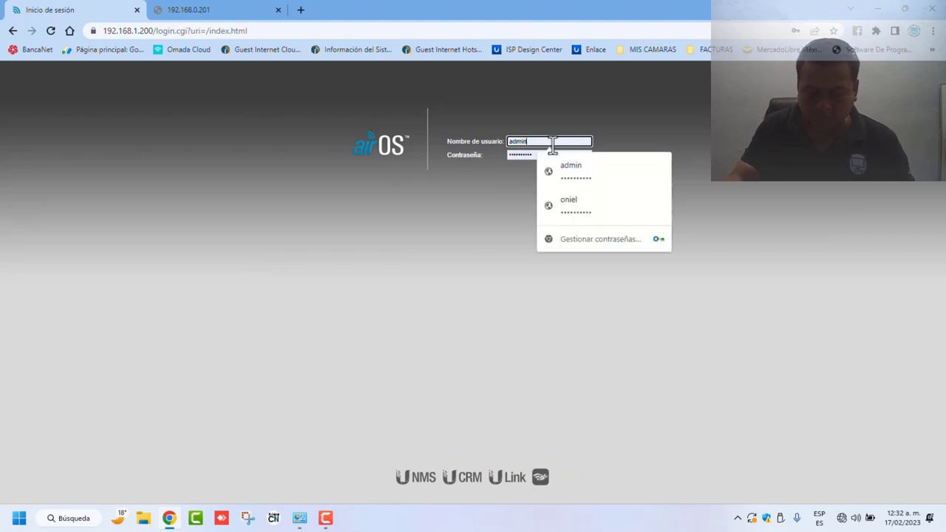
key(BackSpace)
key(BackSpace)
key(BackSpace)
key(BackSpace)
key(BackSpace)
text(ub)
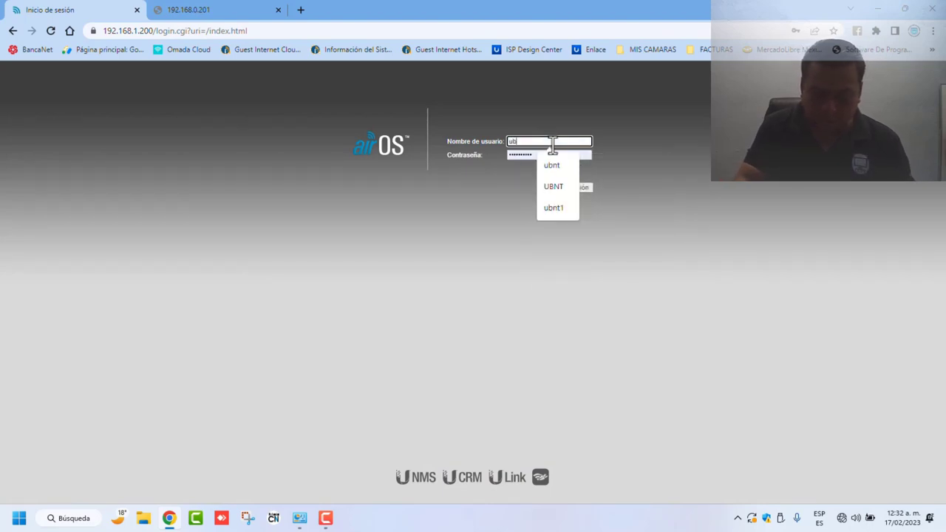
text(nt)
key(Tab)
text(u)
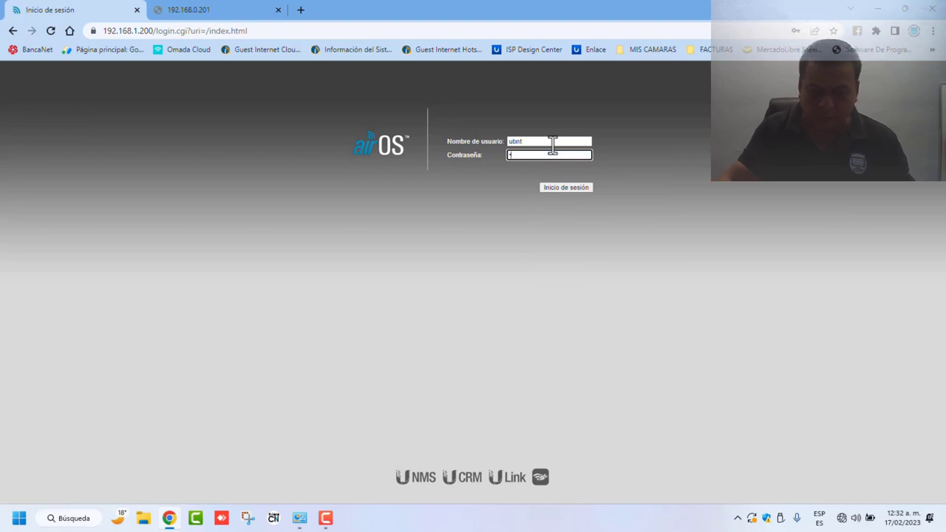
click(558, 187)
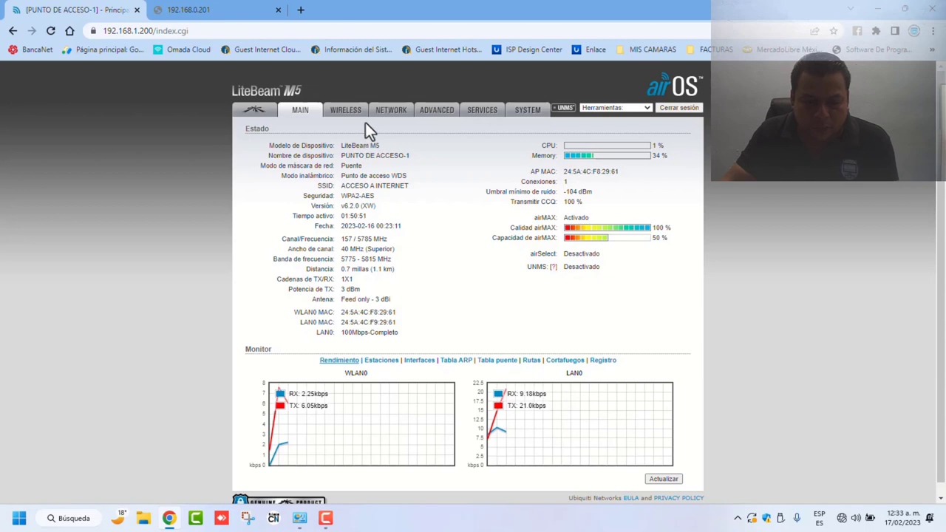
click(390, 112)
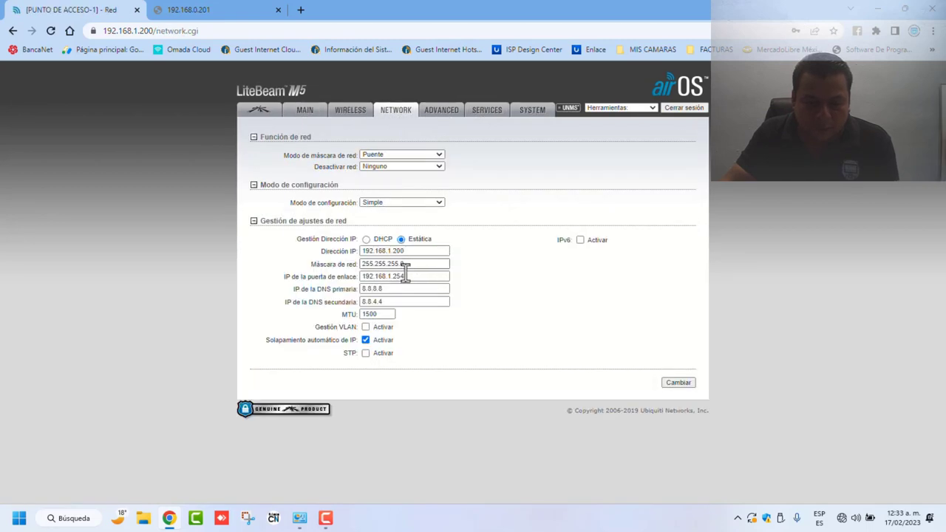
click(354, 117)
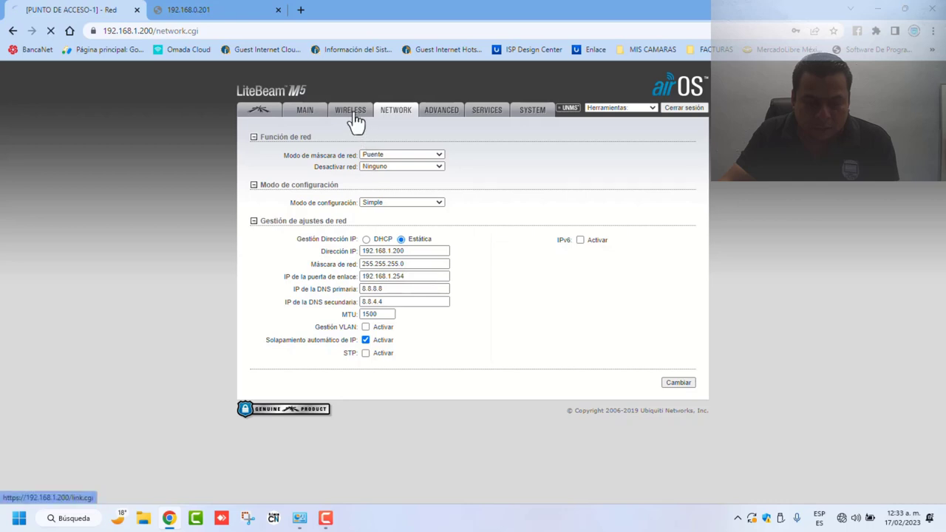
click(306, 119)
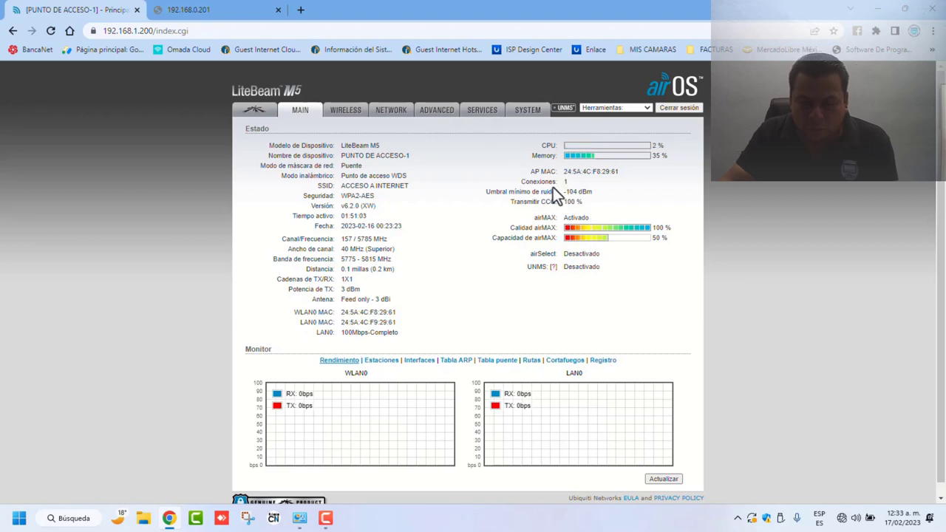
drag(568, 182, 521, 187)
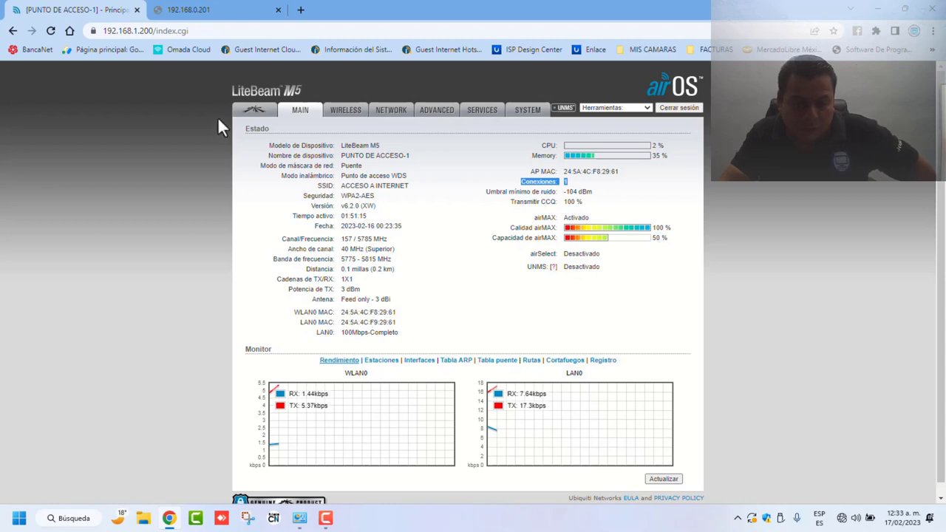
click(253, 117)
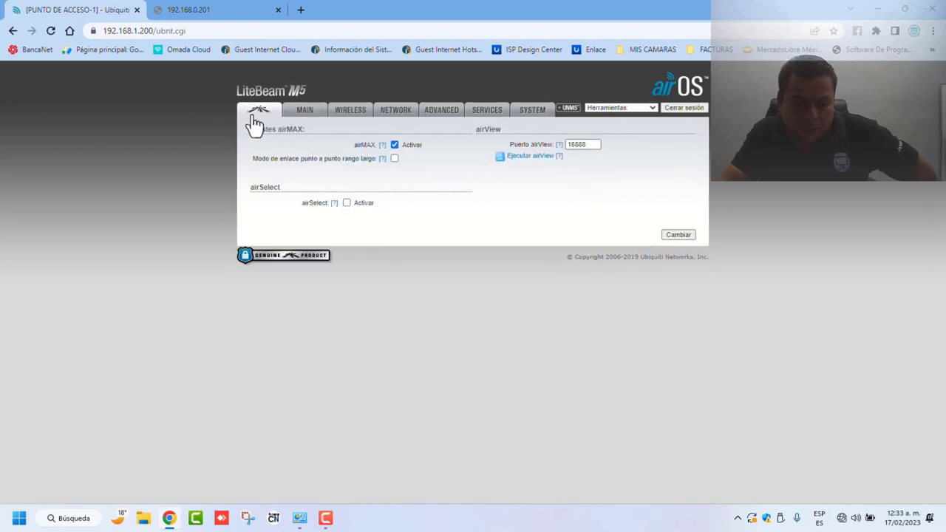
click(305, 118)
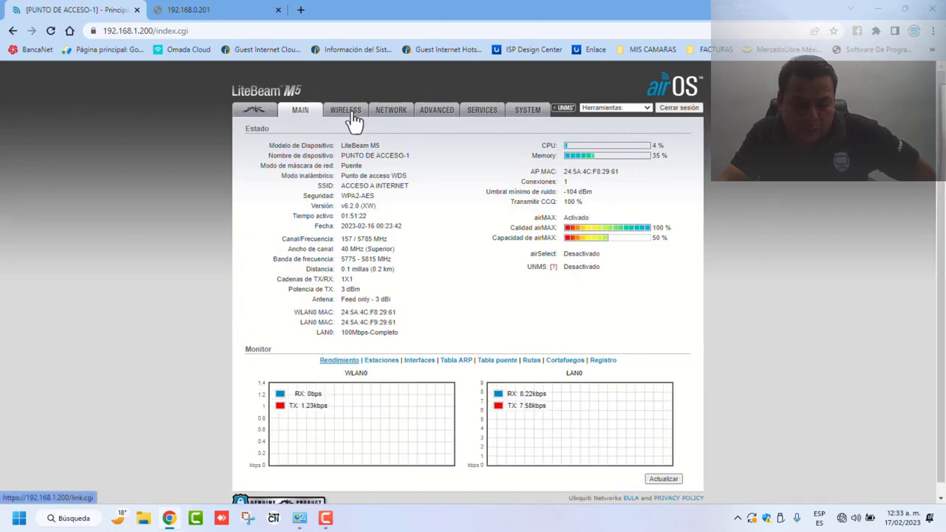
click(397, 115)
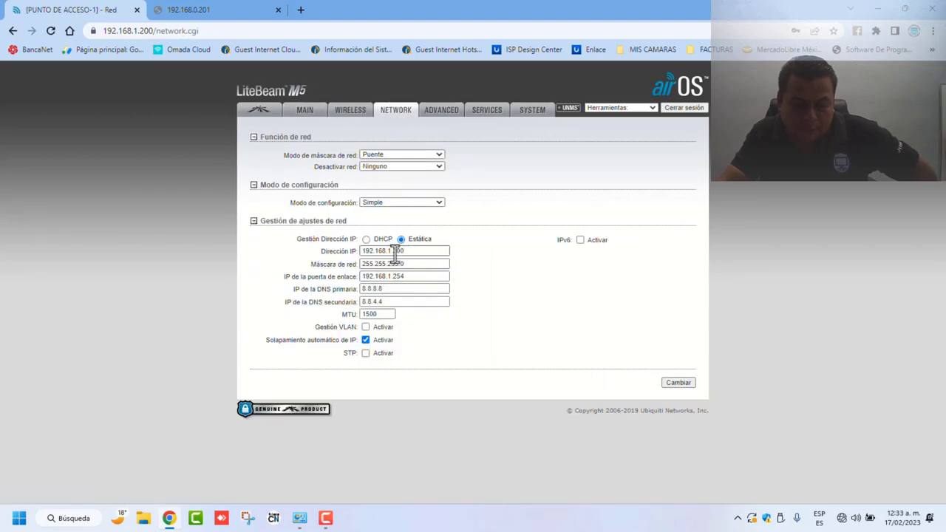
click(312, 116)
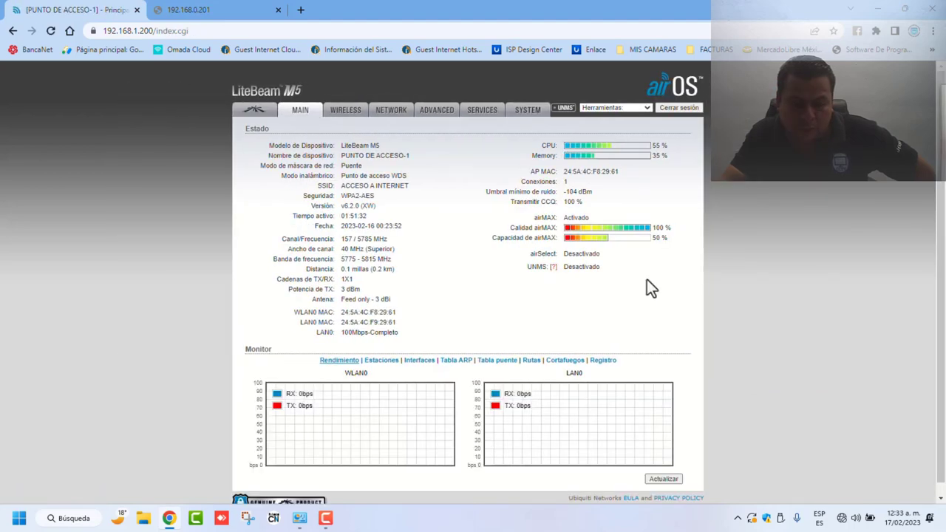
Step: Set the Ethernet adapter's IPv4 back to obtaining IP and DNS automatically
click(184, 12)
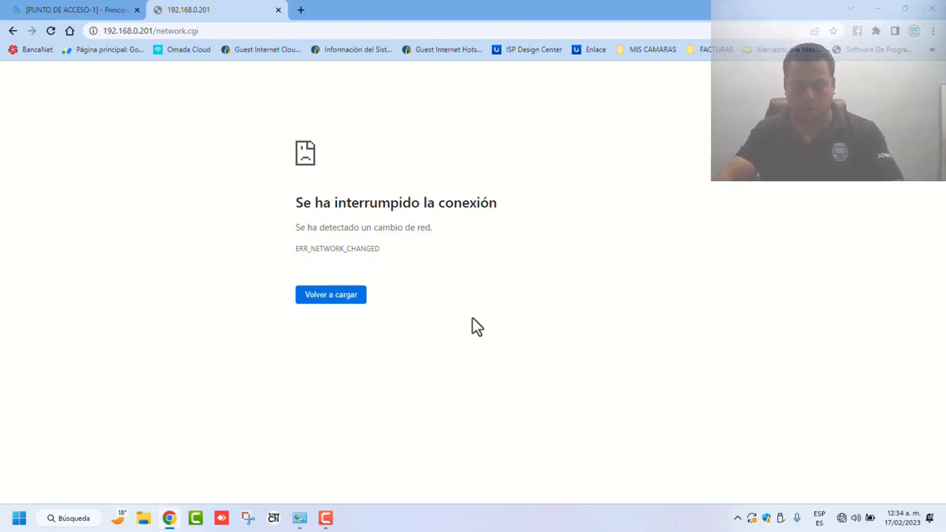
click(300, 518)
right_click(490, 178)
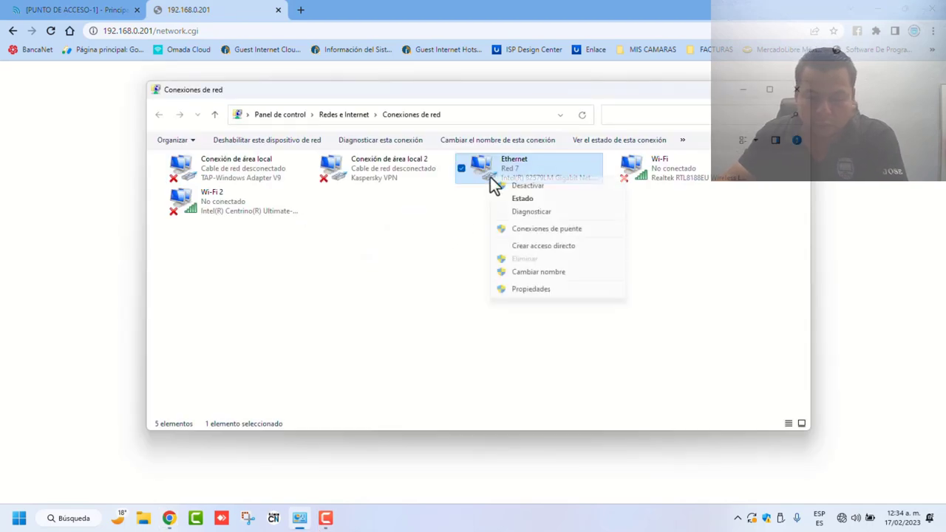
click(530, 291)
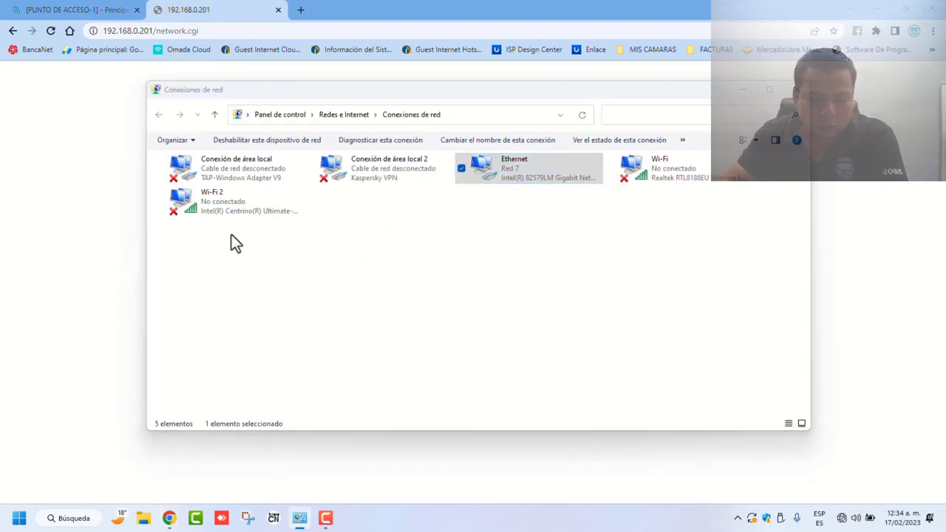
click(272, 276)
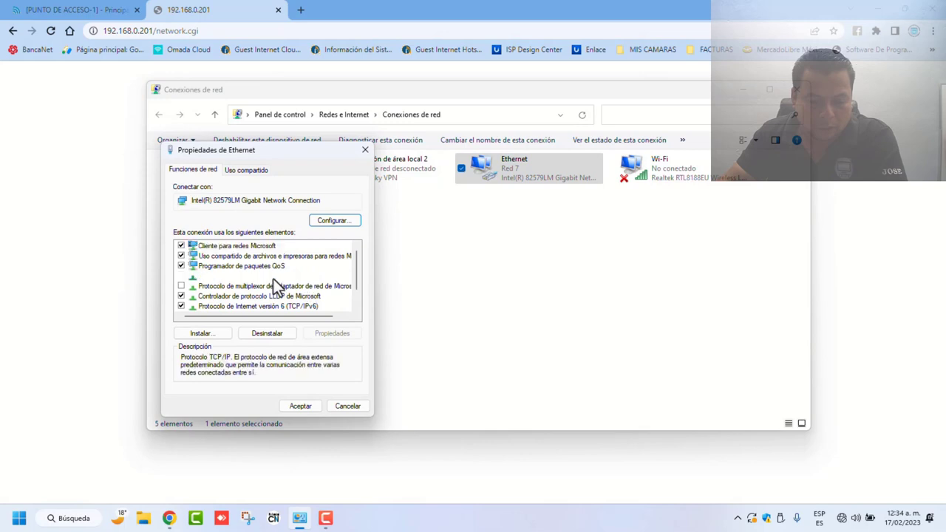
click(339, 333)
click(219, 268)
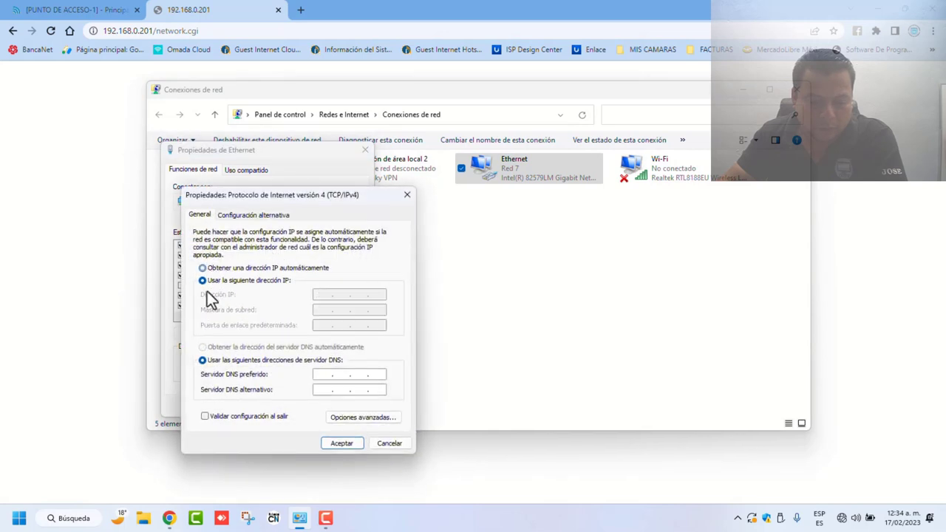
click(203, 347)
click(340, 445)
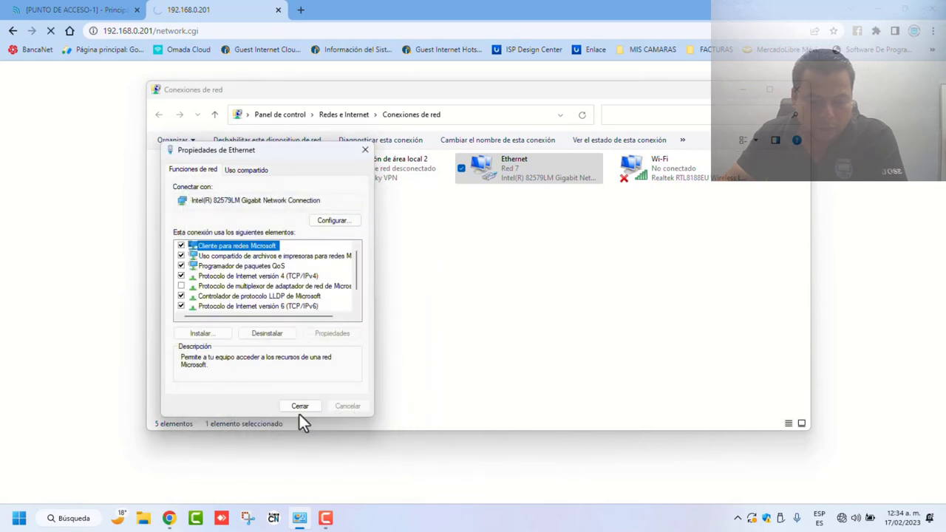
click(299, 414)
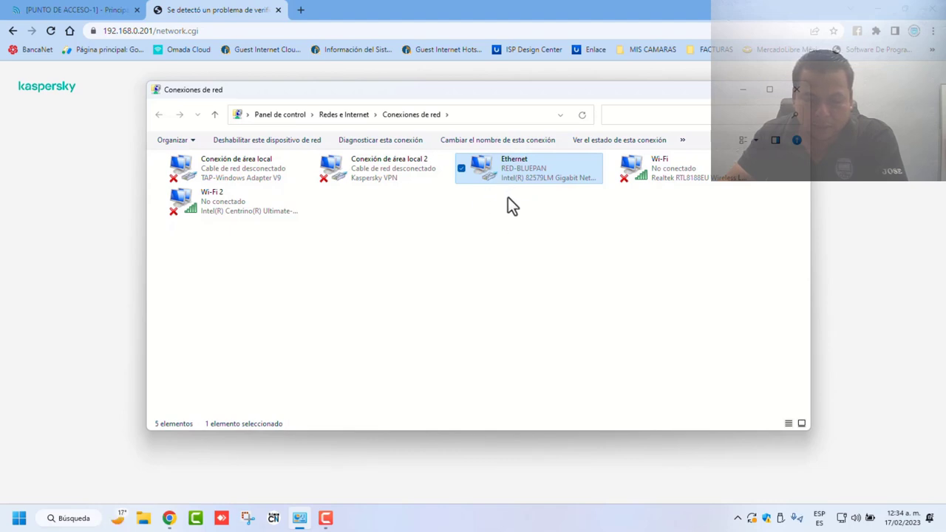
Step: Bypass the Kaspersky certificate warning and log in to the 192.168.0.201 client with default credentials
click(88, 246)
click(409, 346)
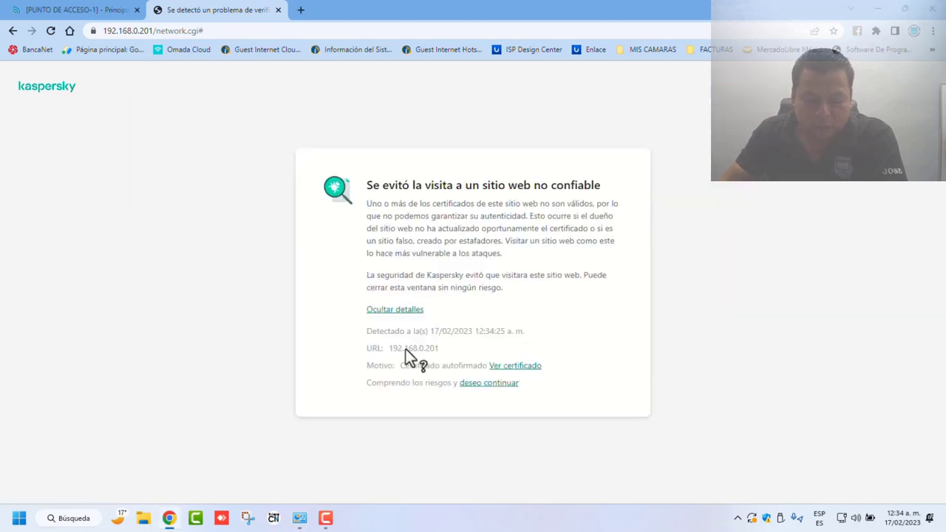
click(489, 391)
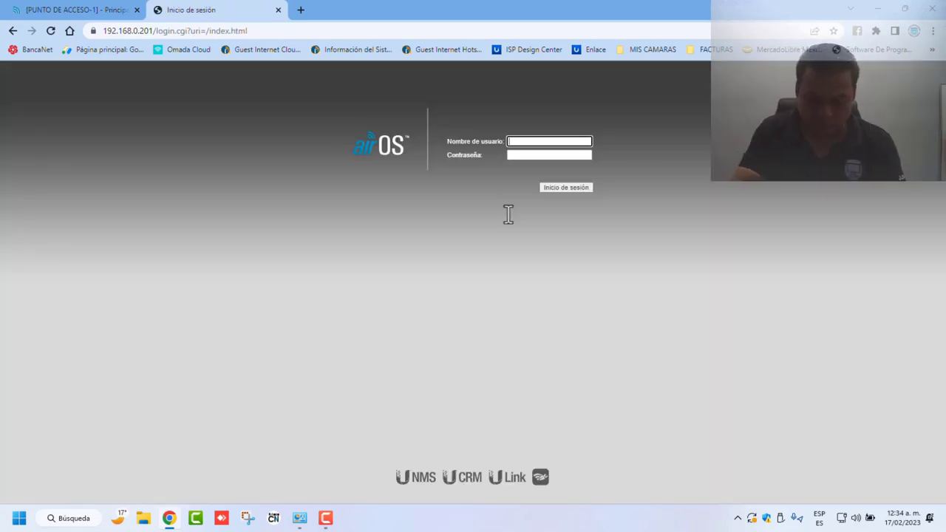
text(ubnt)
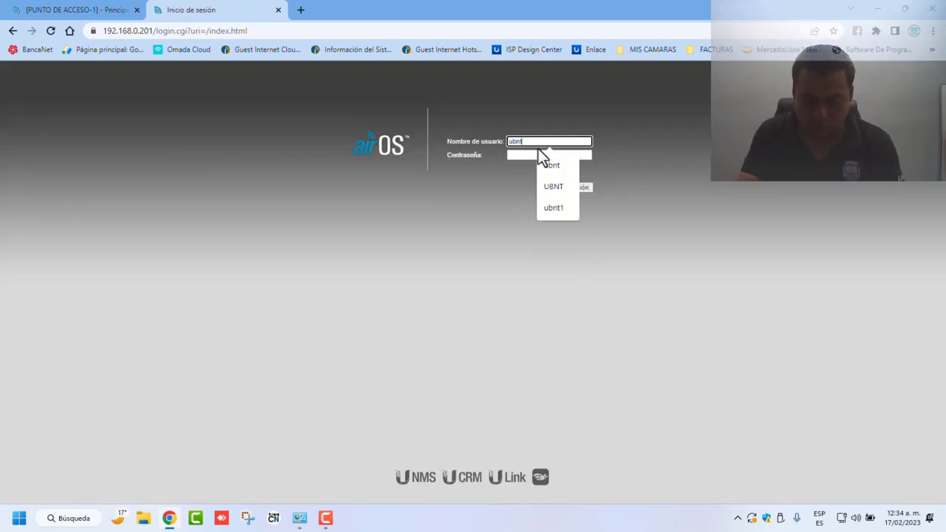
key(Tab)
text(ubnt)
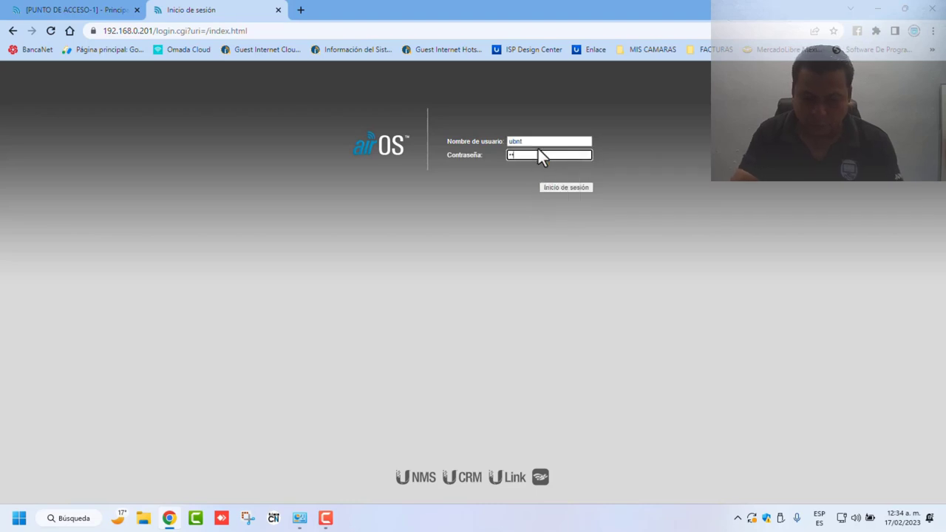
key(Return)
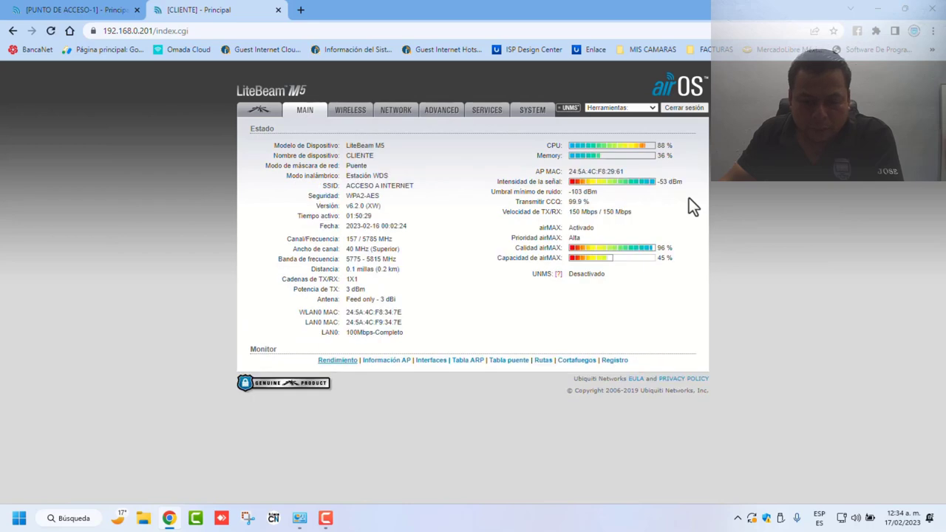
click(390, 115)
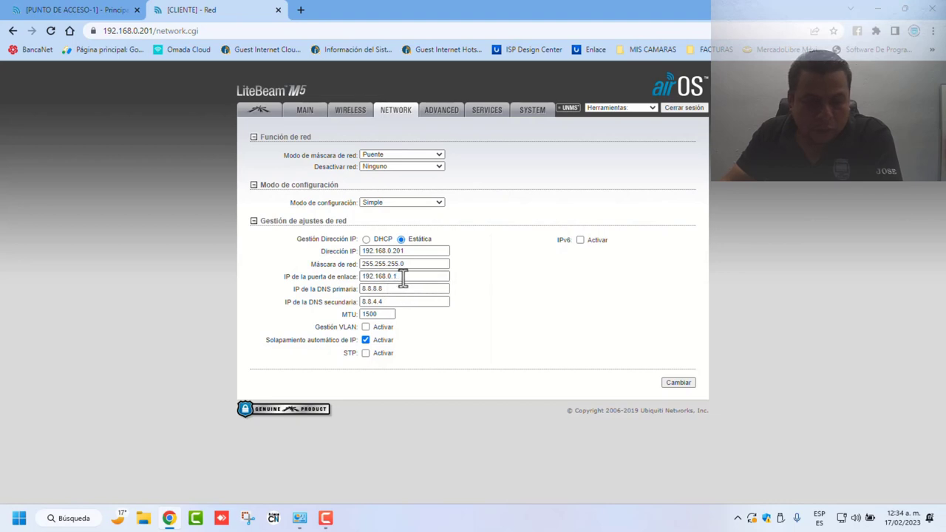
click(312, 116)
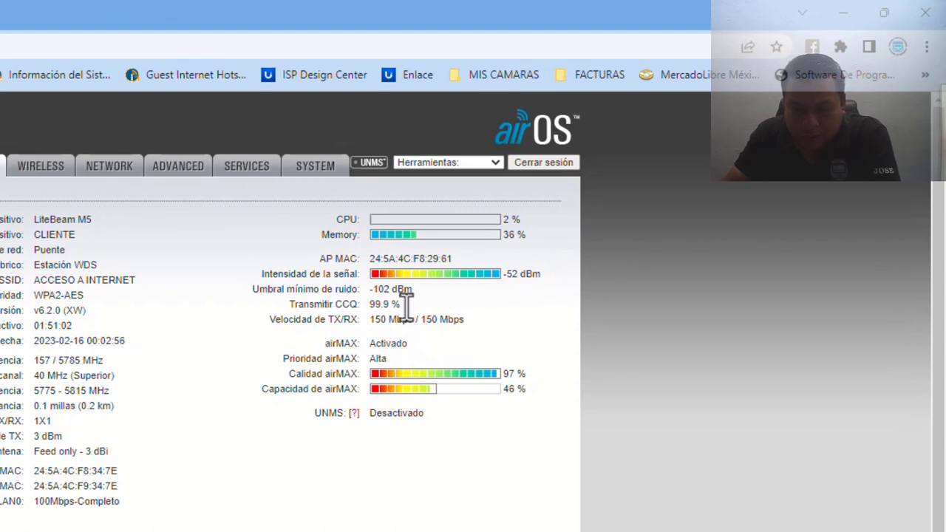
Step: Highlight the 99.3 % Transmitir CCQ value and the TX/RX rate on the MAIN page
drag(290, 303, 437, 305)
click(437, 305)
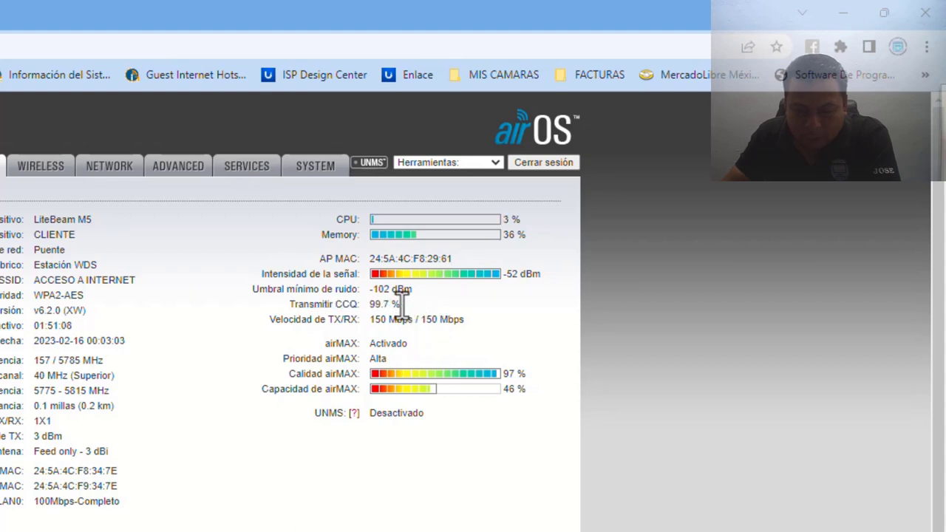
drag(372, 303, 403, 304)
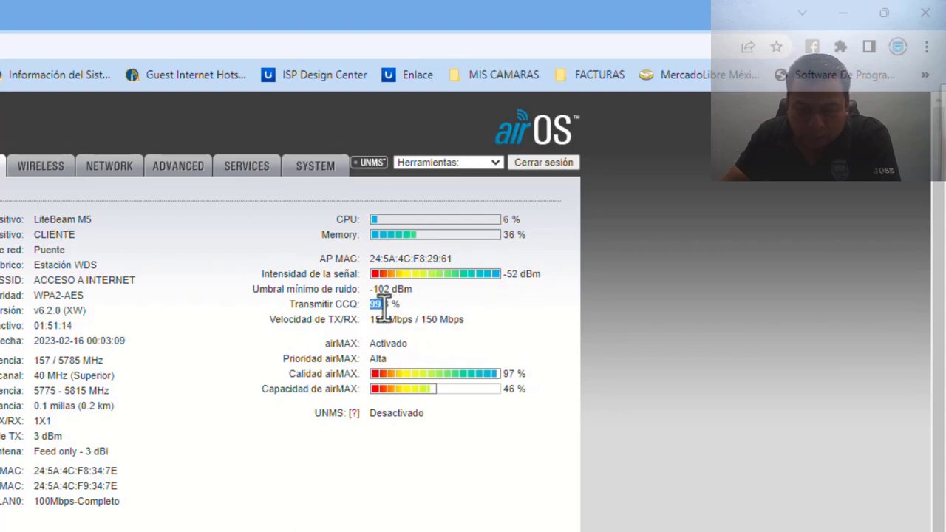
drag(372, 304, 405, 306)
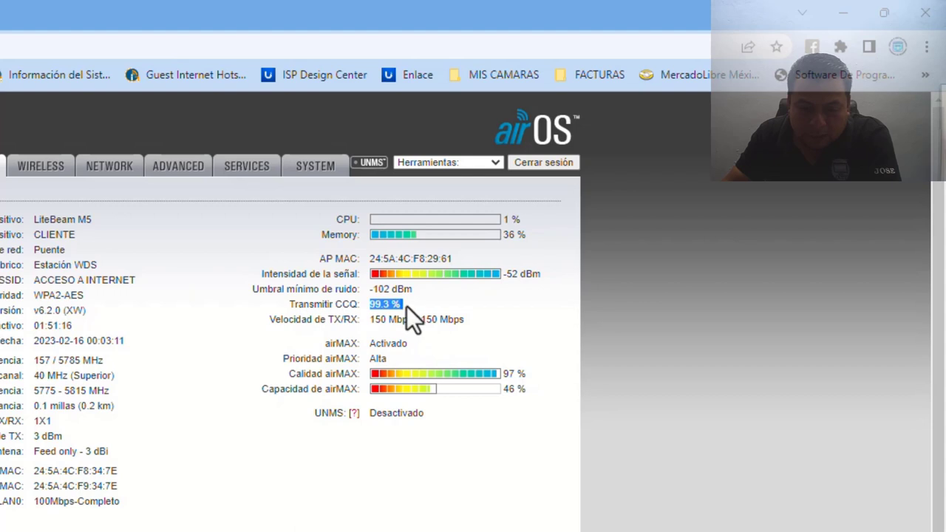
click(471, 320)
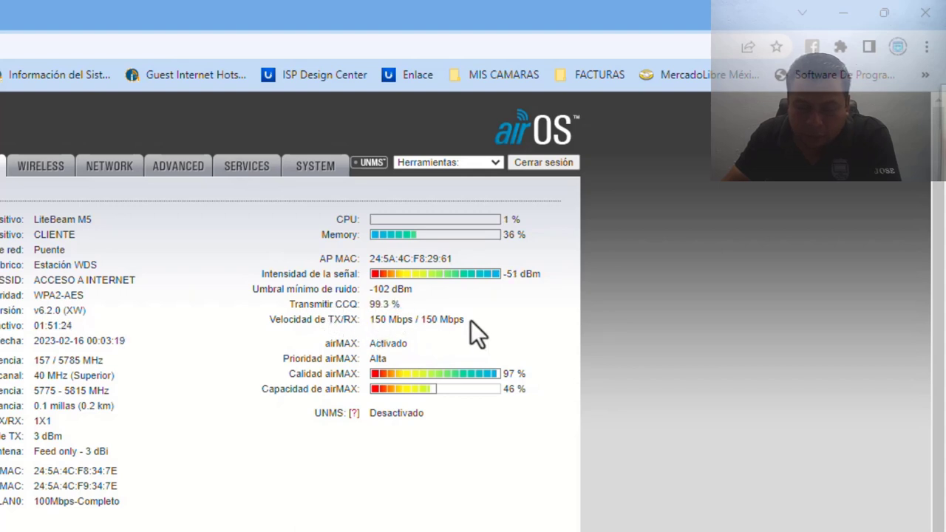
drag(390, 310, 465, 317)
click(488, 323)
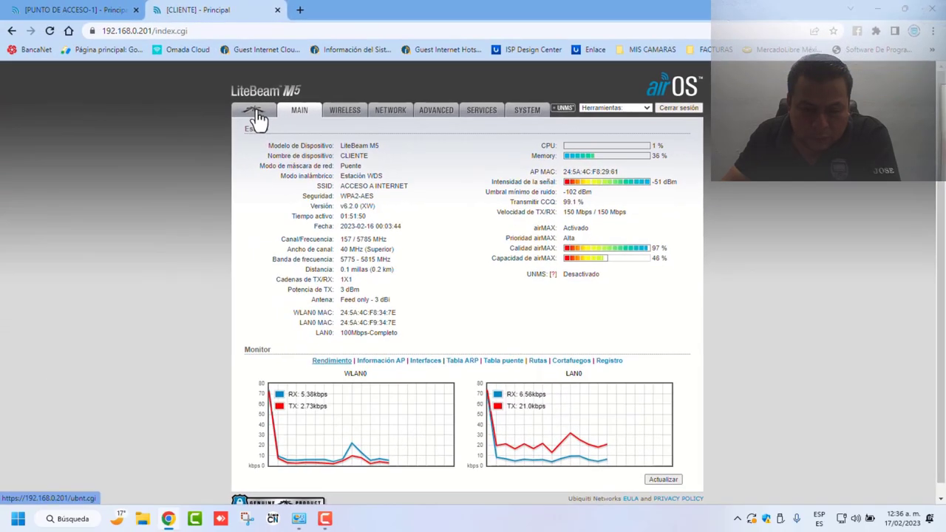
Step: Visit the airMAX page, return to MAIN, and open a blank browser tab
click(255, 117)
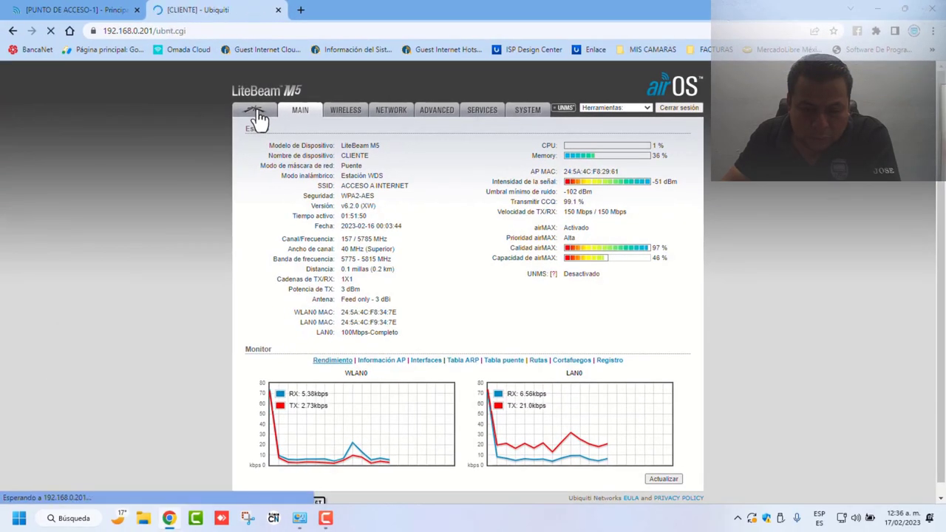
click(307, 115)
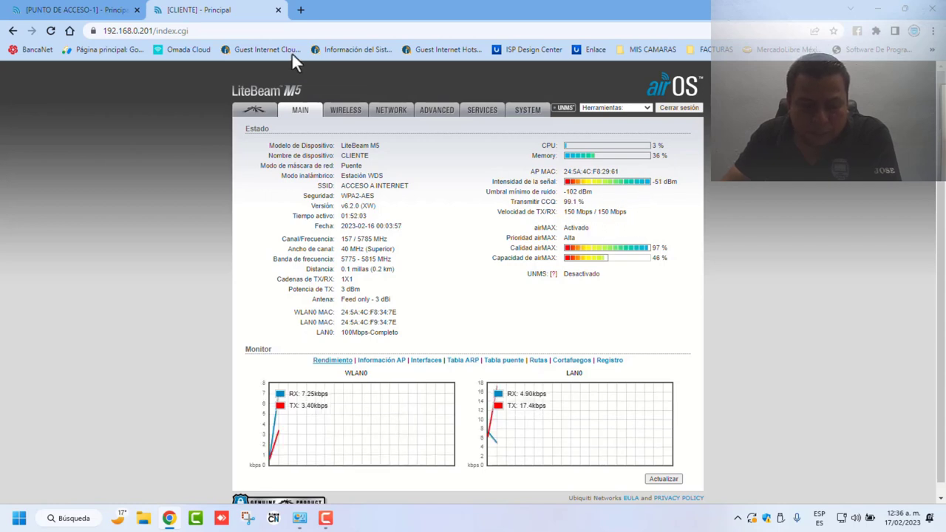
click(301, 10)
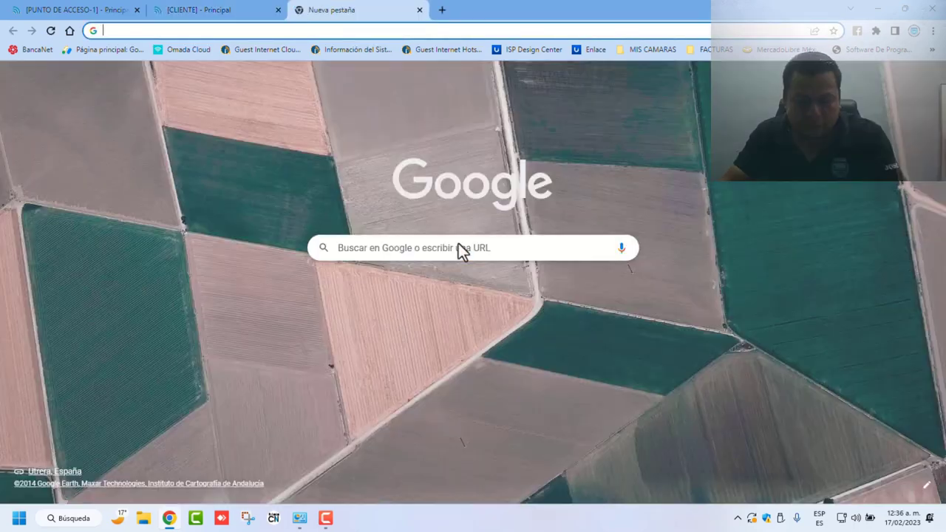
Step: Search for speedtest and run Ookla's test, reaching 27.25 Mbps download with 20 ms ping
click(456, 247)
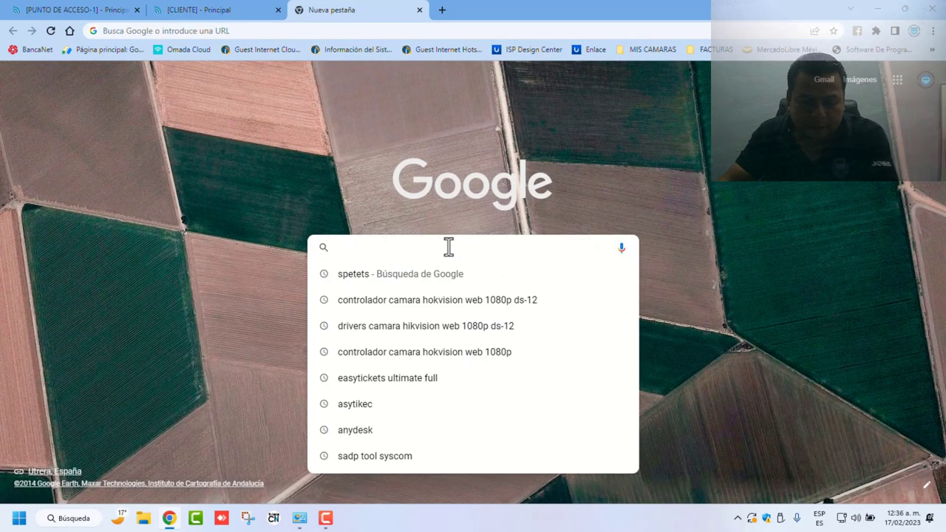
click(386, 275)
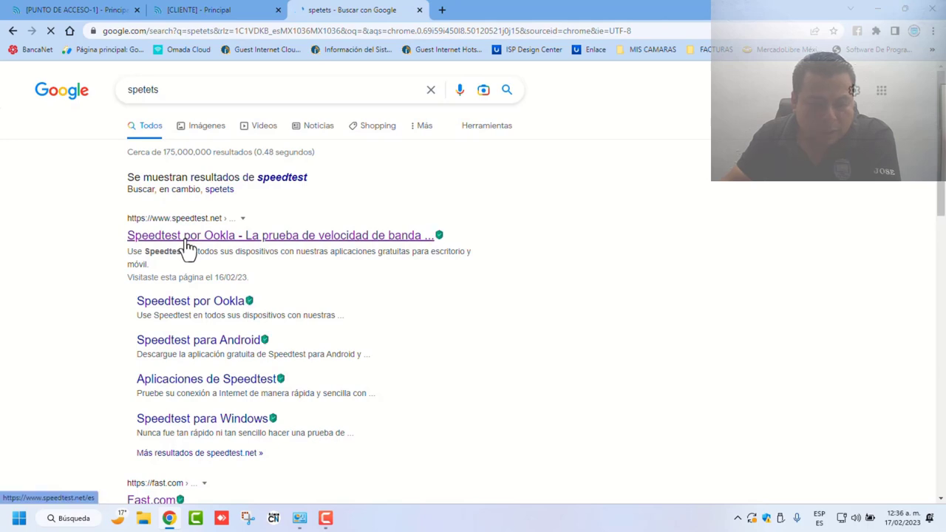
click(188, 247)
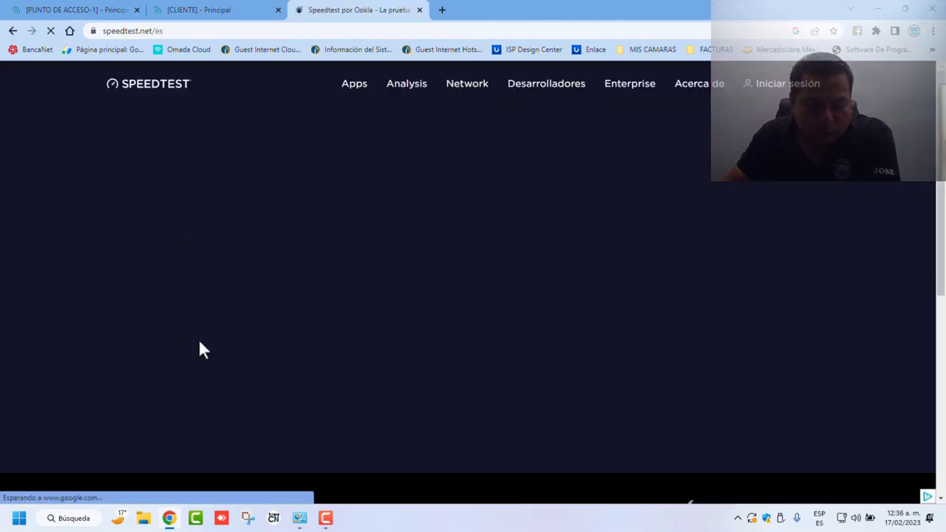
click(418, 285)
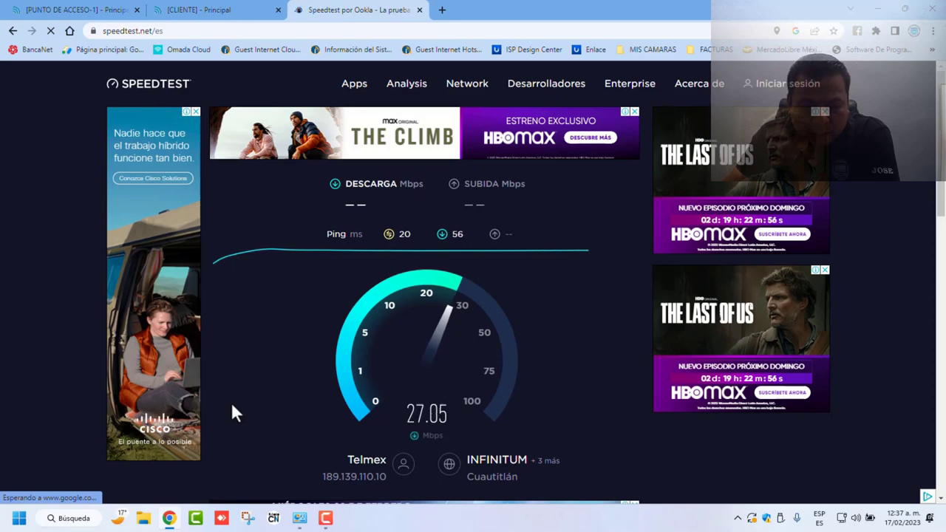
click(198, 10)
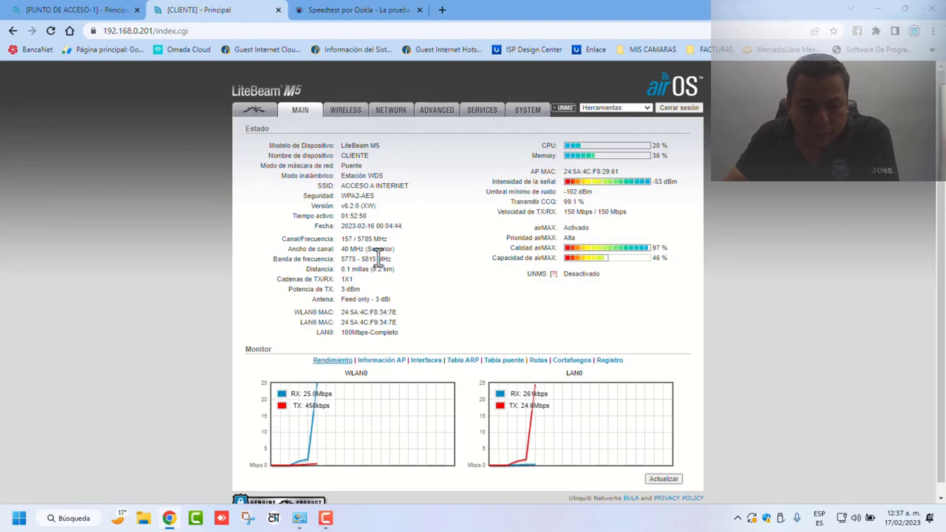
click(353, 10)
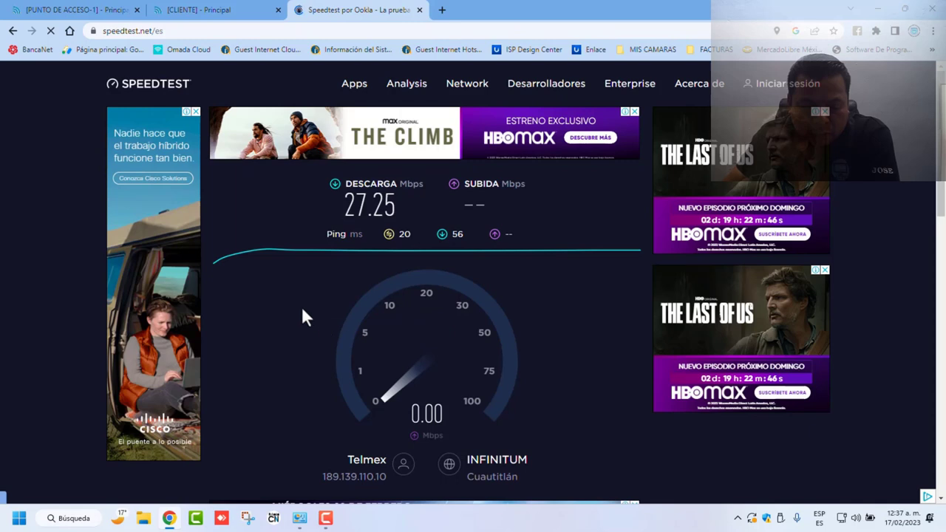